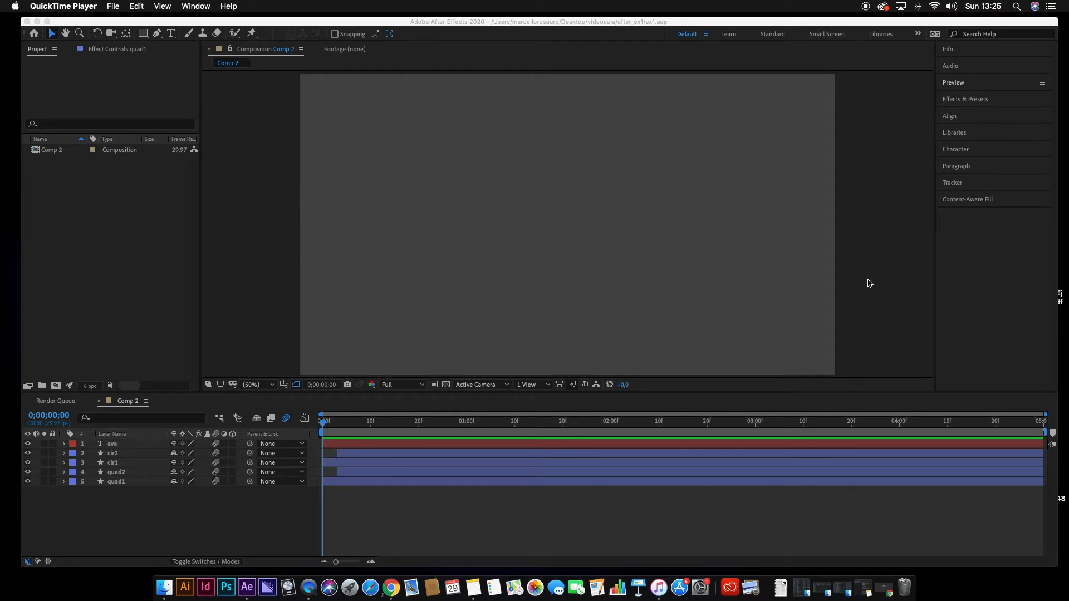
Play back the Comp 2 animation, check the composition's details in the project, and move the playhead to 0;00;00;20
{"action": "left_click", "coordinate": [711, 515]}
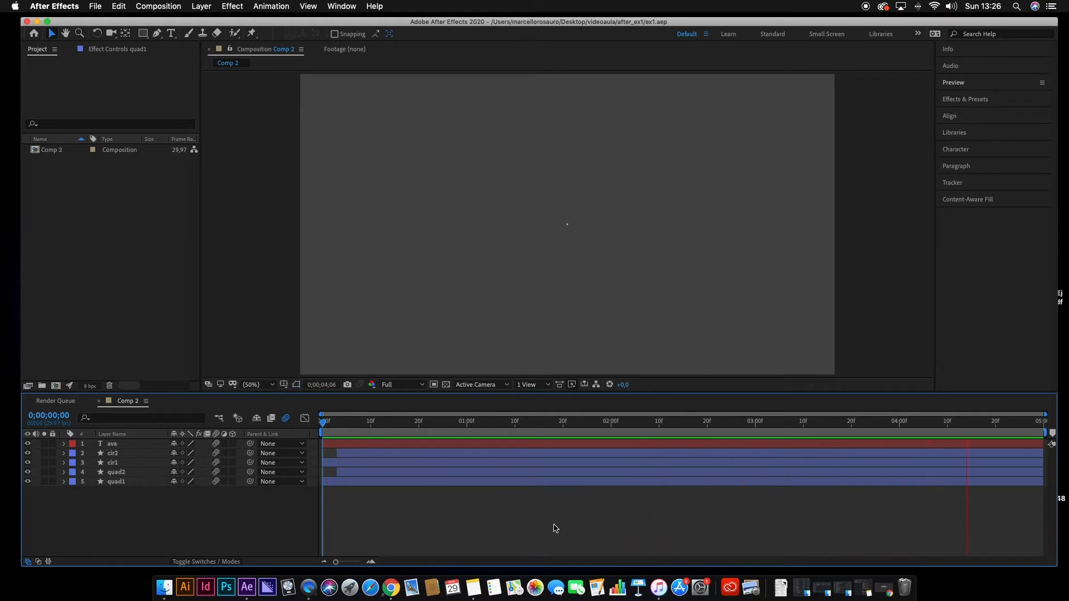
{"action": "key", "text": "space"}
{"action": "left_click", "coordinate": [74, 282]}
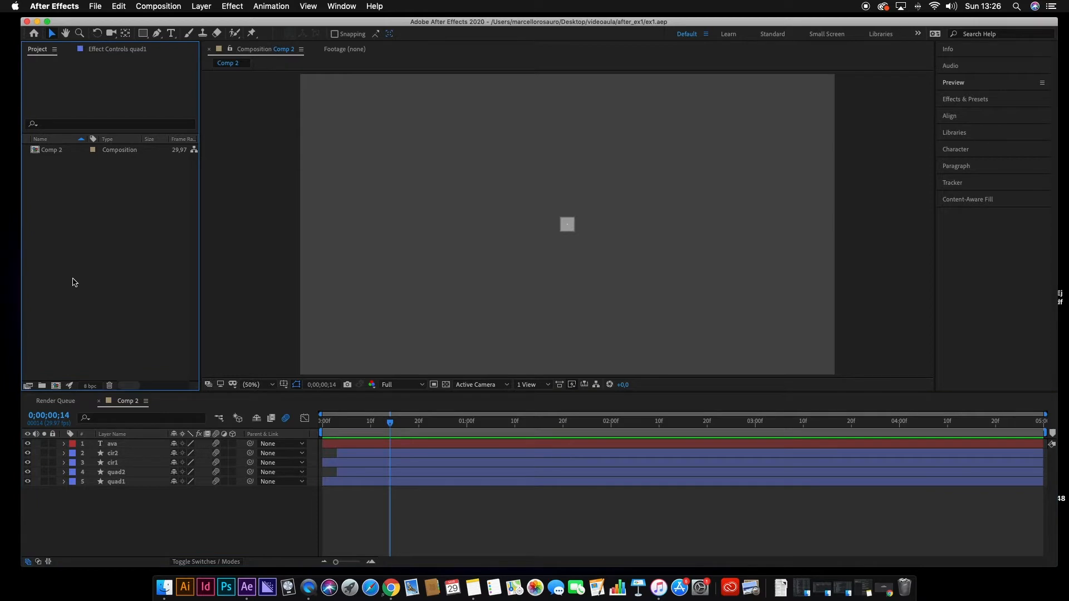
{"action": "left_click", "coordinate": [37, 150]}
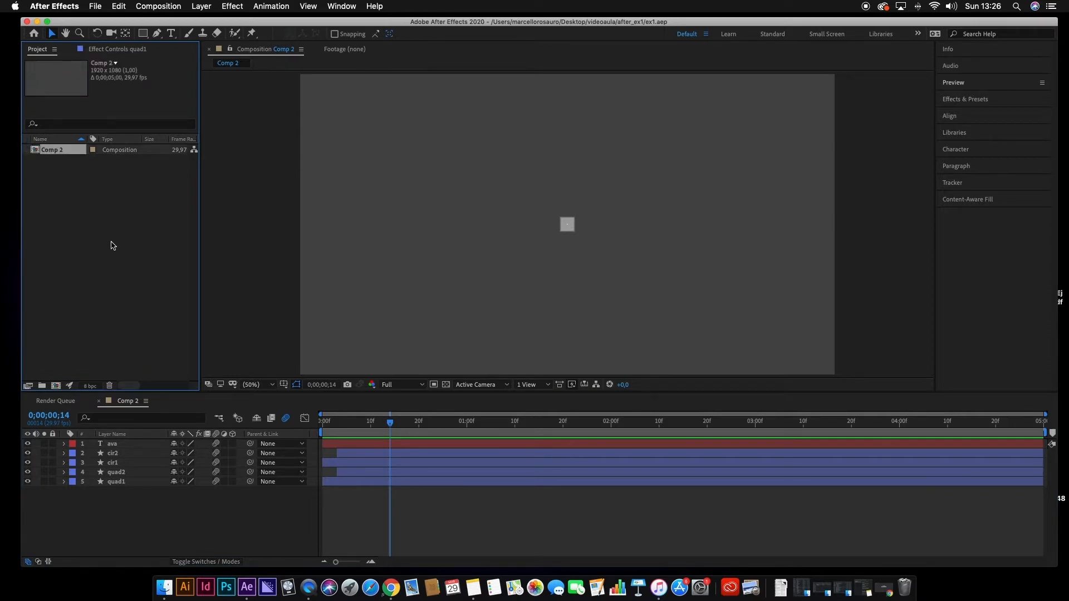
{"action": "left_click", "coordinate": [260, 252]}
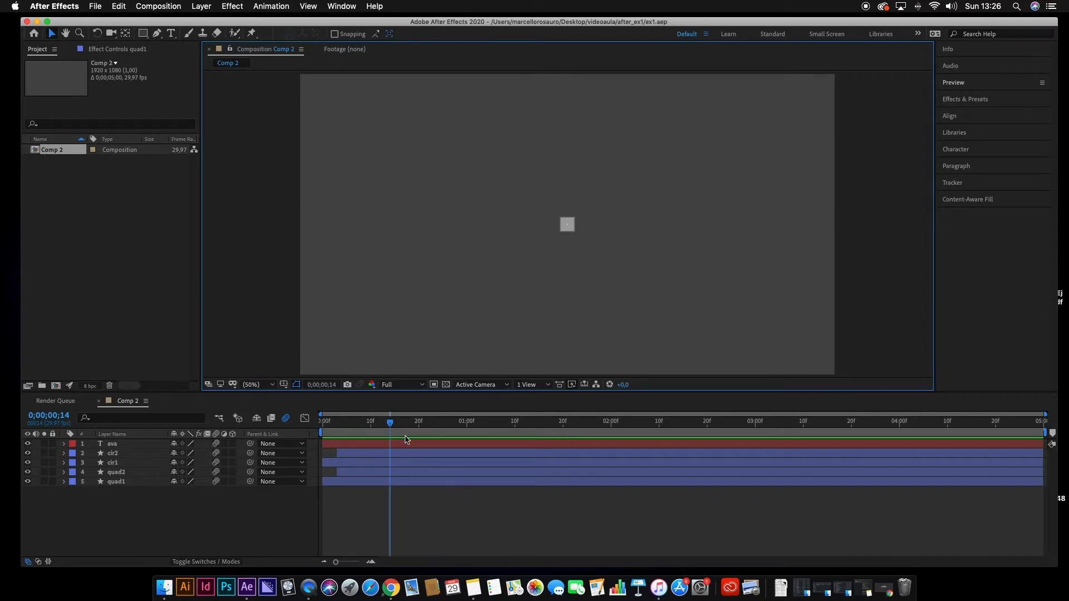
{"action": "left_click_drag", "start_coordinate": [389, 426], "coordinate": [419, 425]}
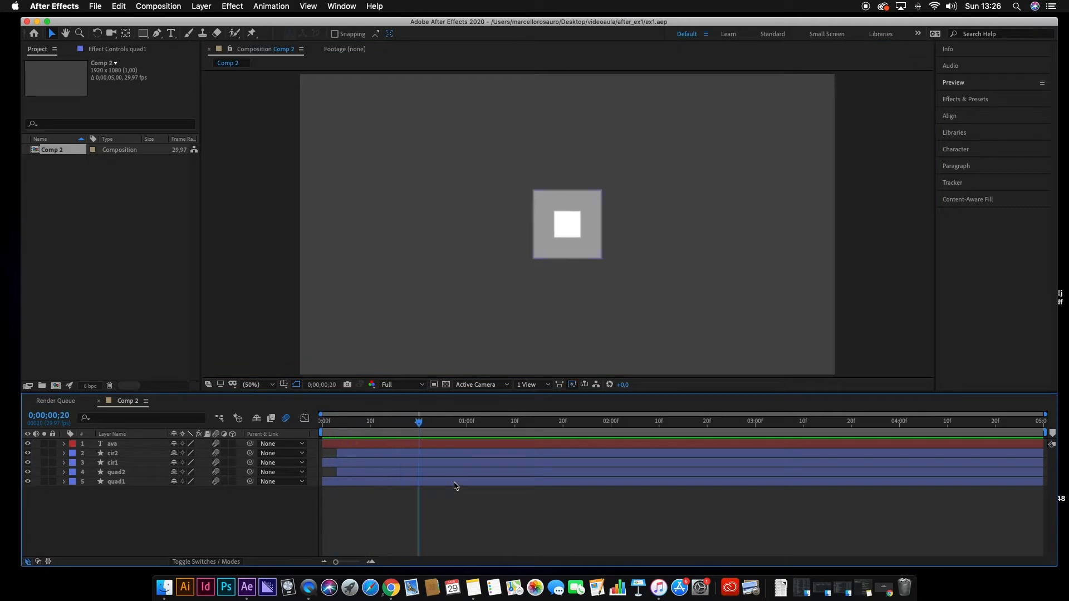
Reveal the keyframes of all five Comp 2 layers, enlarge the timeline area for them, and collapse the layers
{"action": "left_click", "coordinate": [455, 485]}
{"action": "left_click", "coordinate": [465, 444], "text": "shift"}
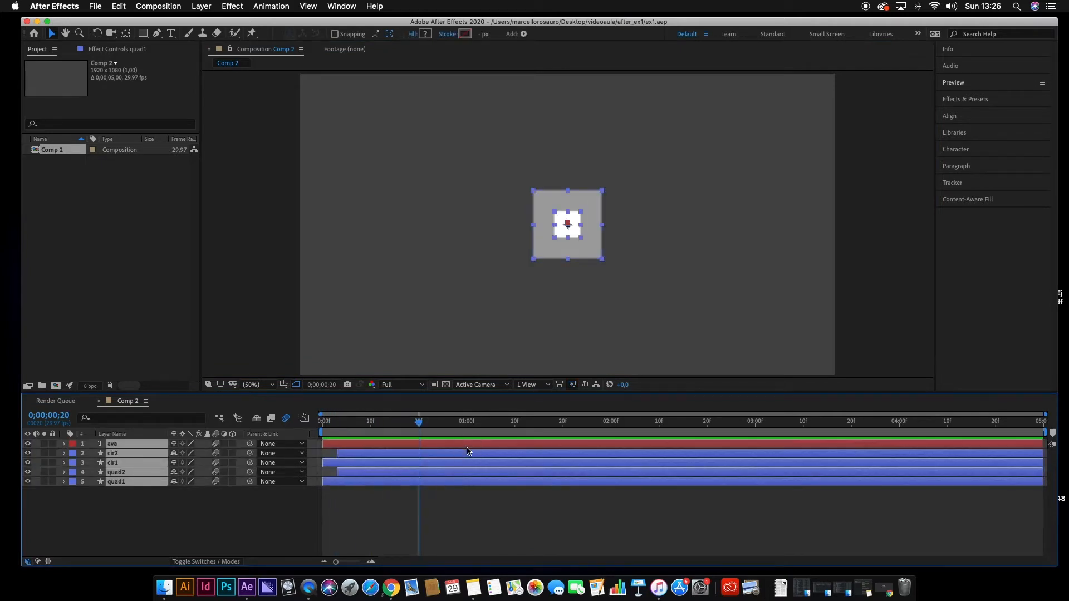
{"action": "key", "text": "u"}
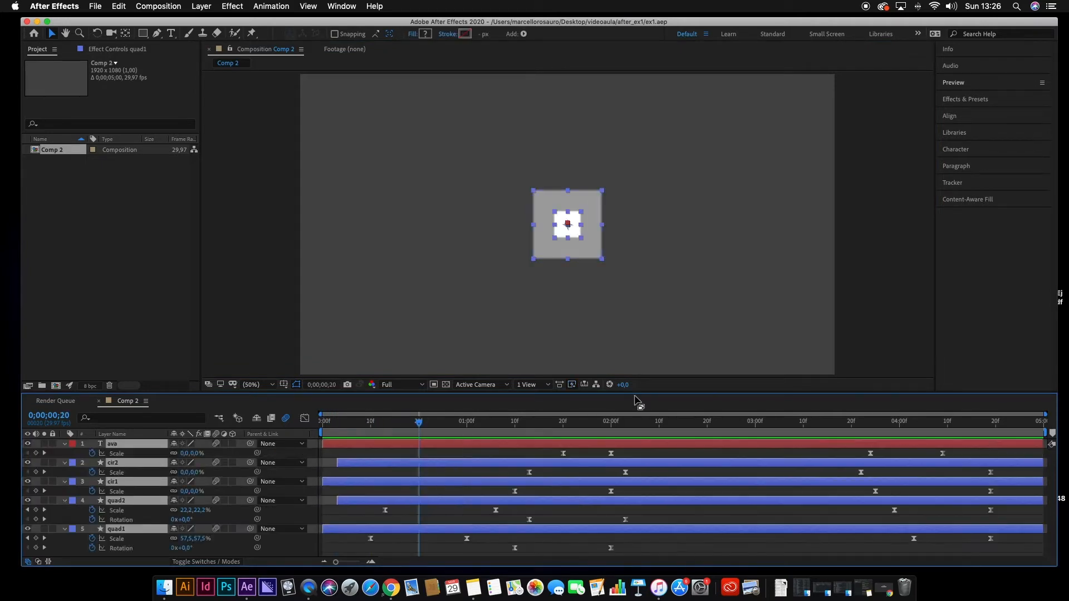
{"action": "left_click_drag", "start_coordinate": [637, 393], "coordinate": [636, 358]}
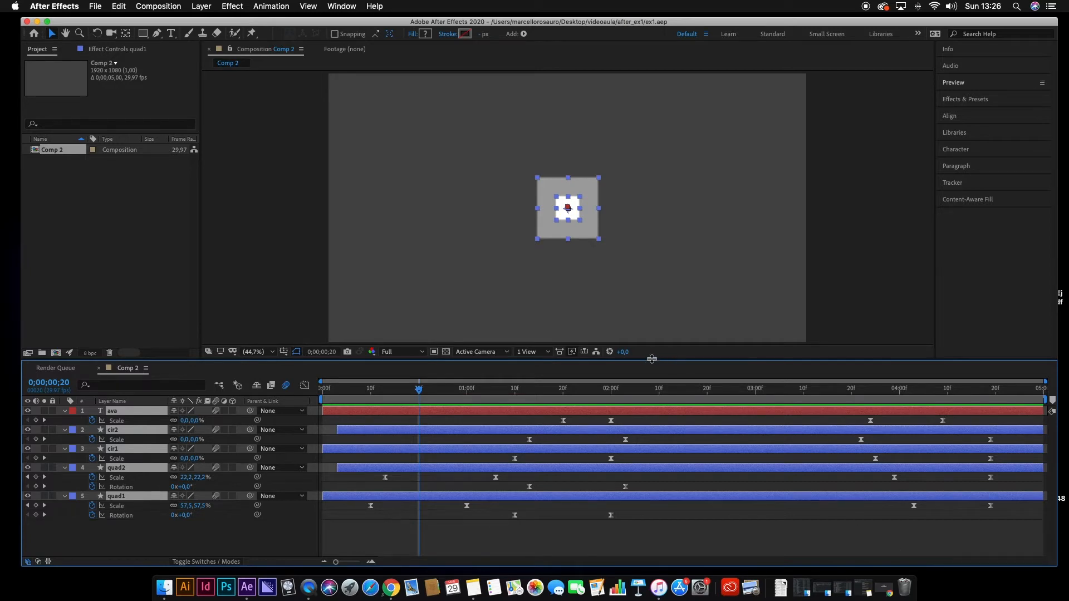
{"action": "key", "text": "u"}
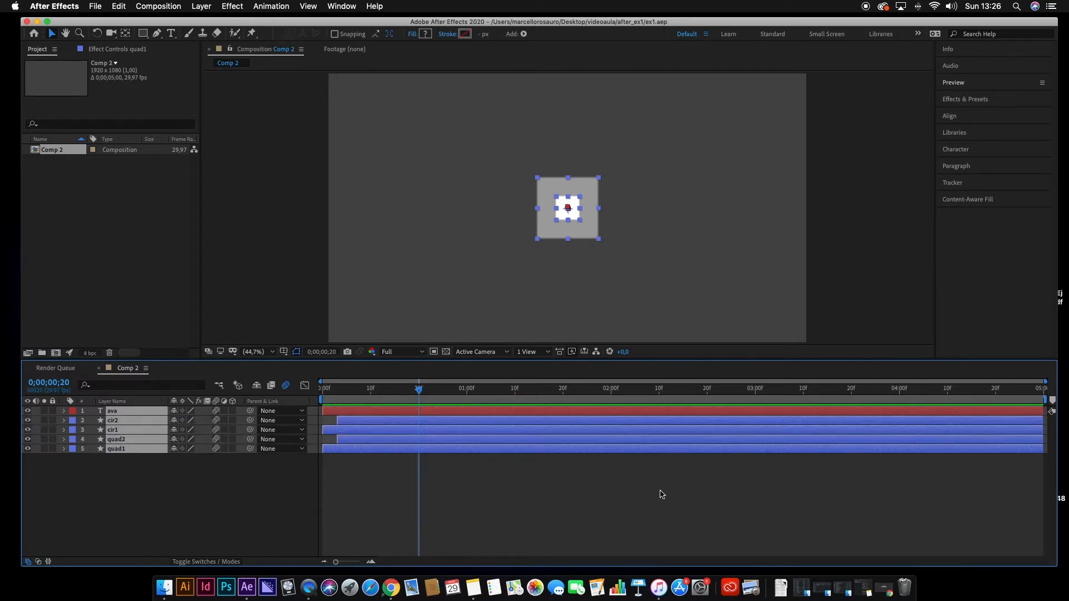
Examine the Scale and Rotation keyframes on layers ava through quad1, and collapse and deselect the layers
{"action": "left_click", "coordinate": [465, 500]}
{"action": "left_click", "coordinate": [489, 411]}
{"action": "left_click", "coordinate": [511, 448], "text": "shift"}
{"action": "key", "text": "u"}
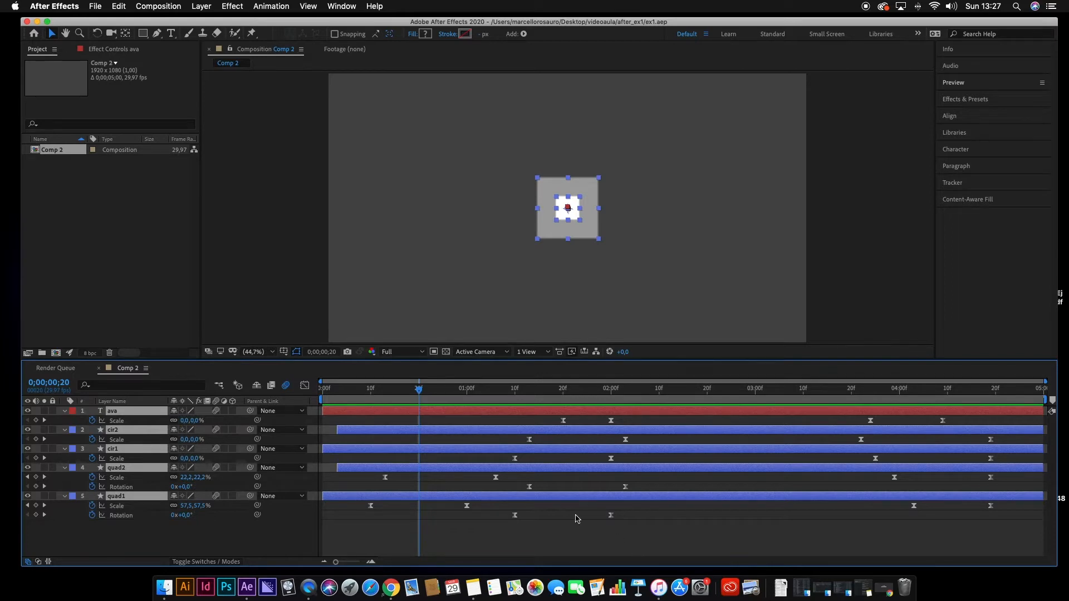
{"action": "mouse_move", "coordinate": [515, 521]}
{"action": "key", "text": "u"}
{"action": "left_click", "coordinate": [159, 509]}
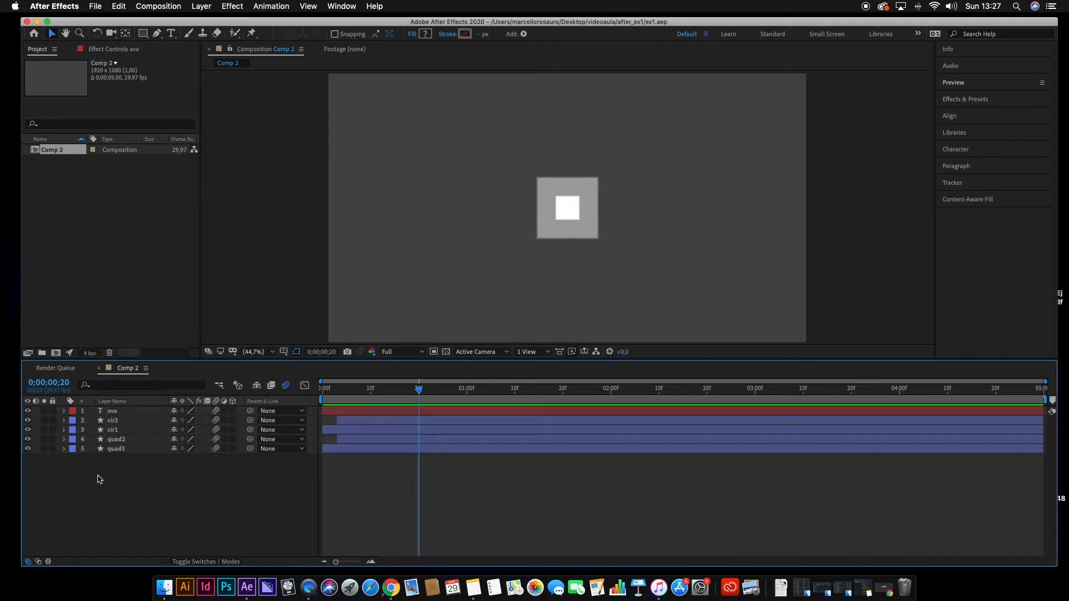
Examine the Contents and Transform properties of the quad1 layer, and collapse the layer again
{"action": "left_click", "coordinate": [63, 449]}
{"action": "left_click", "coordinate": [74, 469]}
{"action": "left_click", "coordinate": [74, 460]}
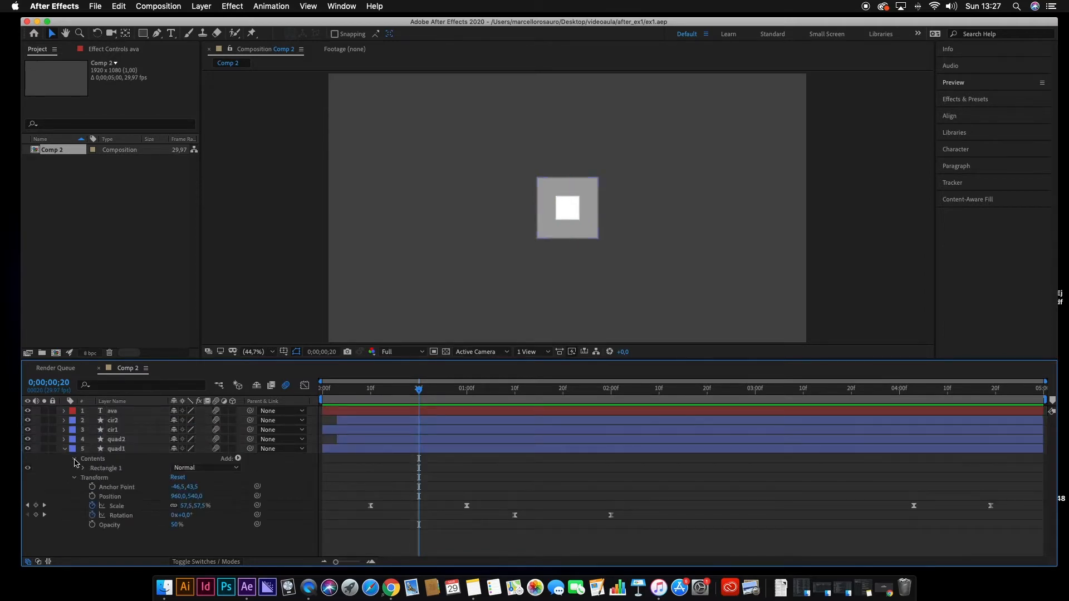
{"action": "left_click", "coordinate": [75, 461]}
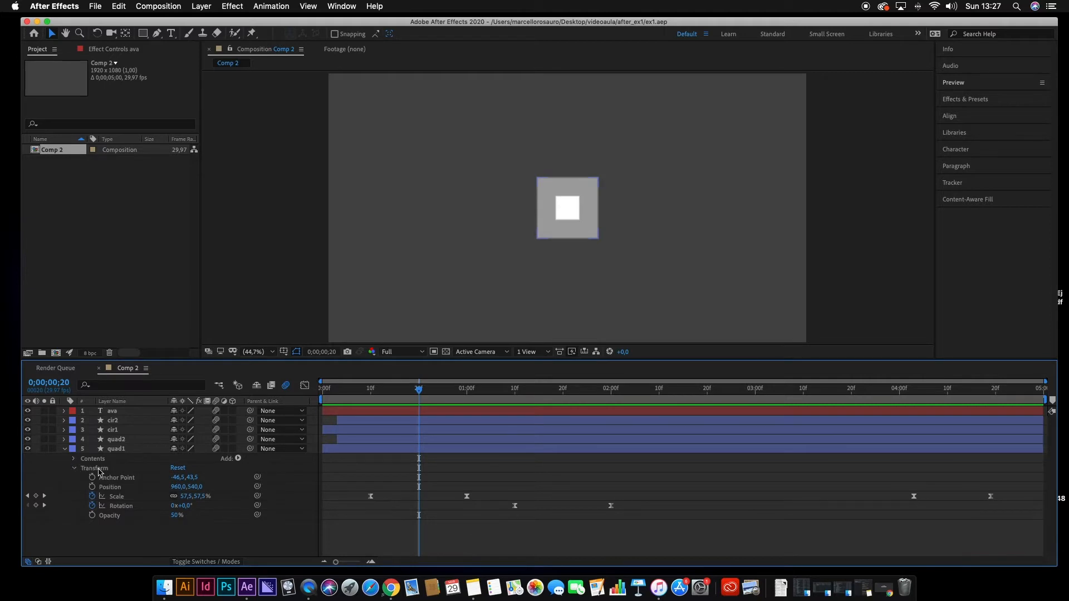
{"action": "left_click", "coordinate": [77, 470]}
{"action": "left_click", "coordinate": [76, 469]}
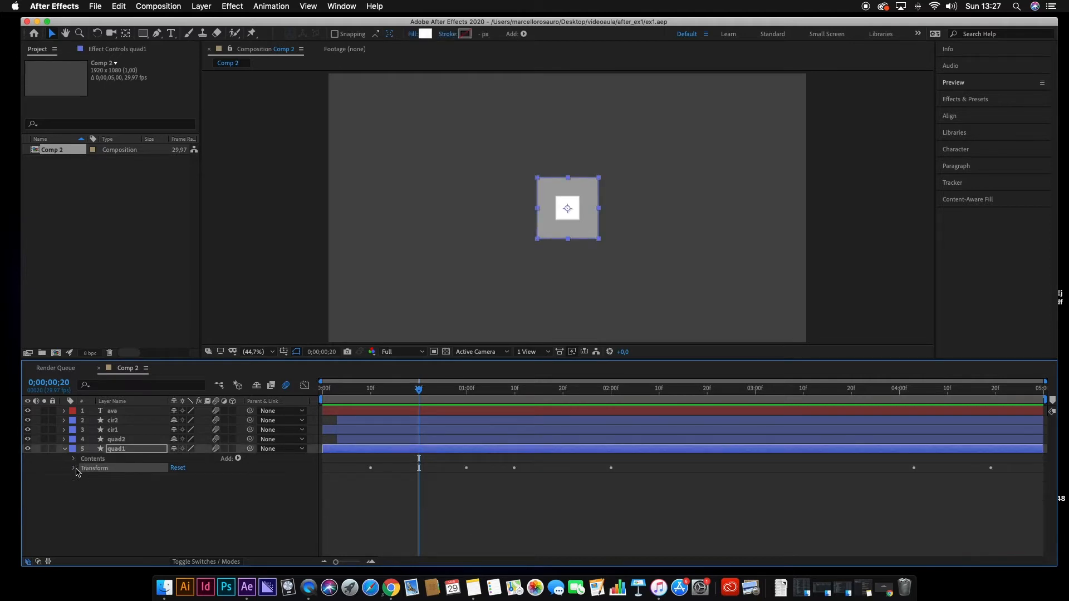
{"action": "left_click", "coordinate": [65, 451]}
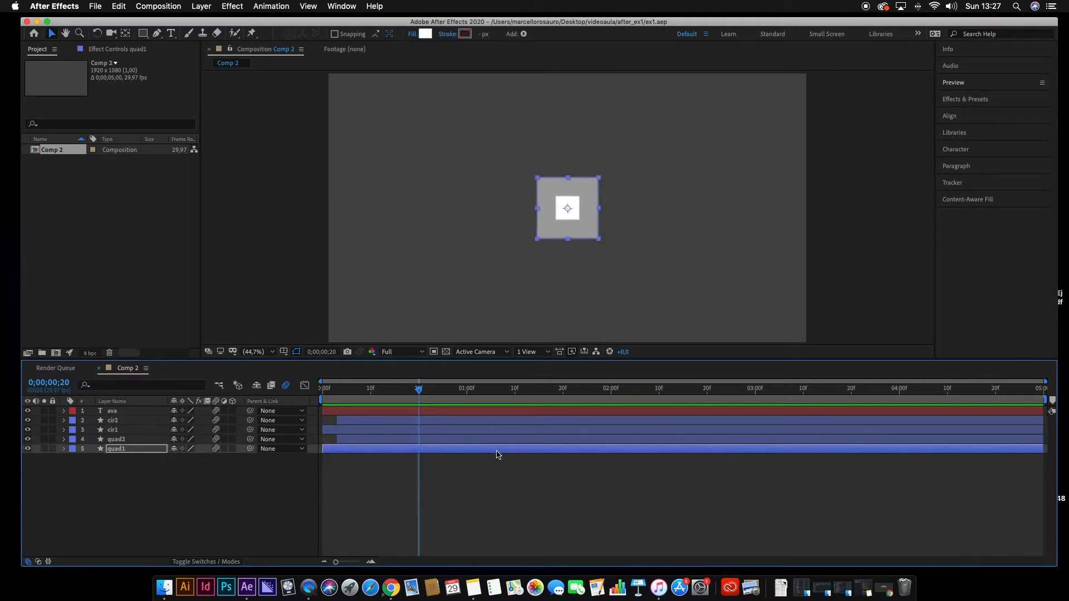
Show and hide only the animated properties, first for all five layers together and once more for quad1 alone
{"action": "left_click", "coordinate": [513, 412]}
{"action": "left_click", "coordinate": [537, 449], "text": "shift"}
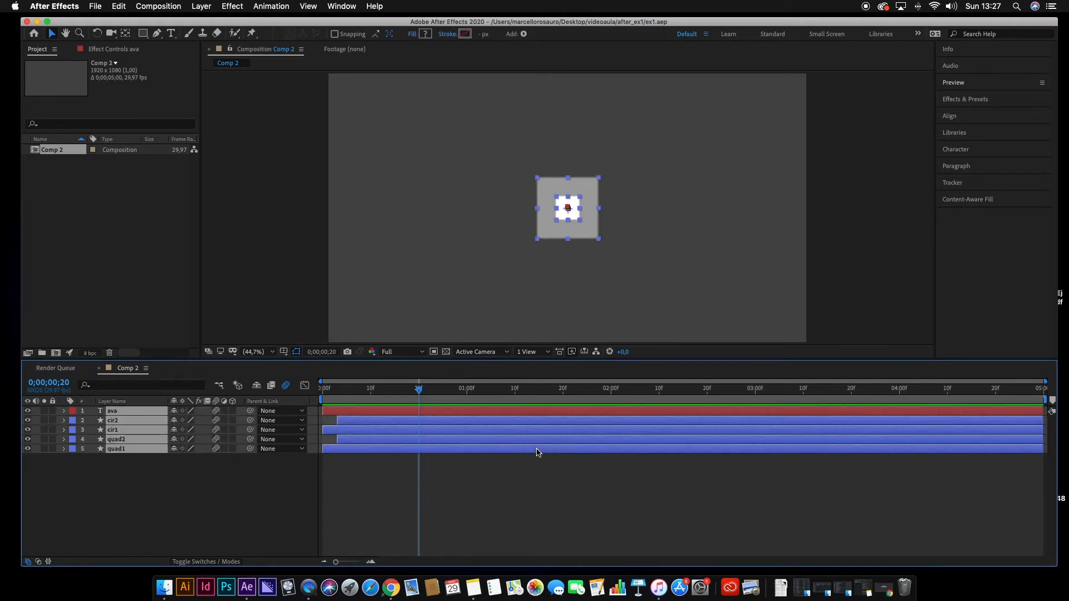
{"action": "key", "text": "u"}
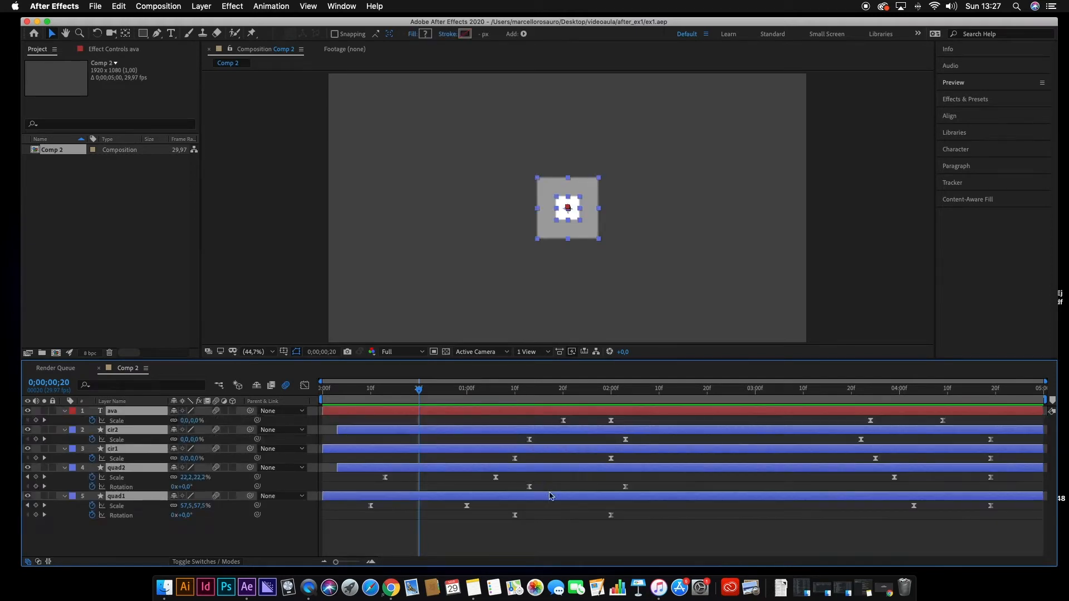
{"action": "key", "text": "u"}
{"action": "left_click", "coordinate": [573, 499]}
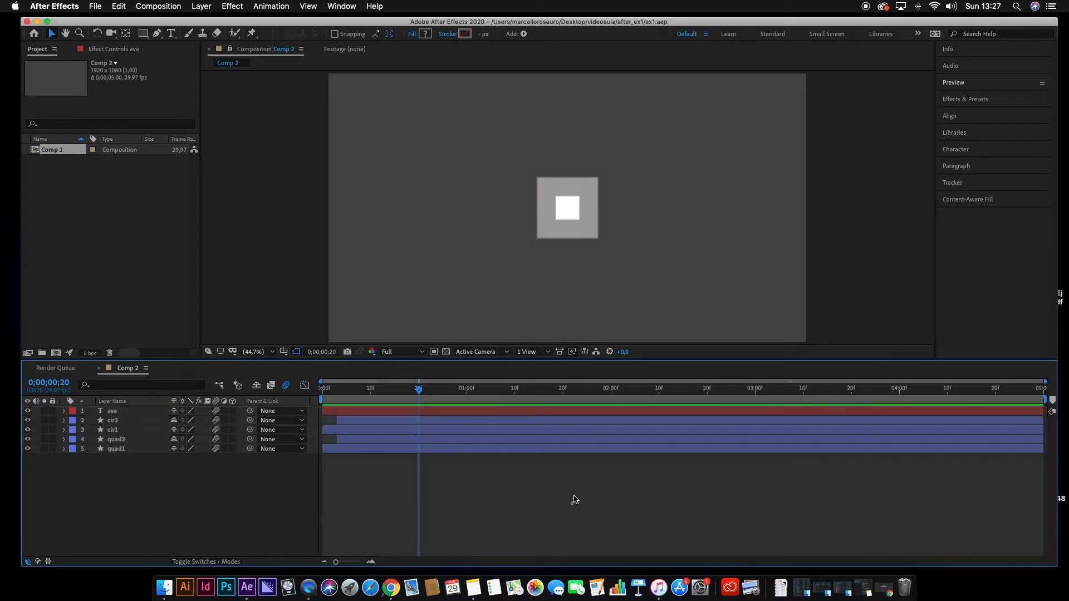
{"action": "left_click", "coordinate": [566, 450]}
{"action": "key", "text": "u"}
{"action": "key", "text": "u"}
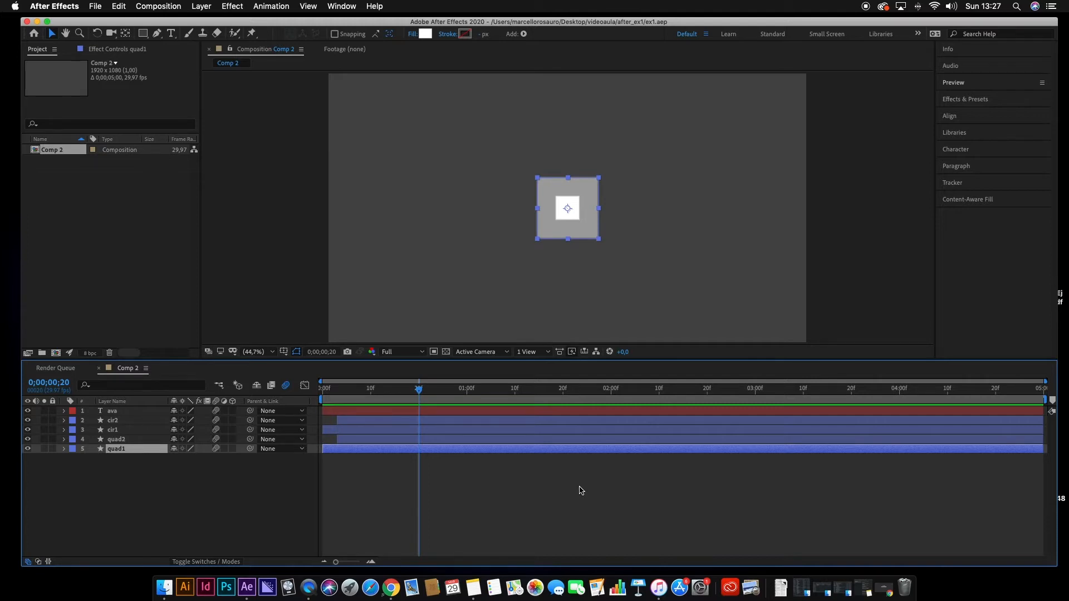
Create a new composition named Comp 3 with the HDTV 1080 29.97 preset and a duration of 0;00;05;00
{"action": "left_click", "coordinate": [126, 271]}
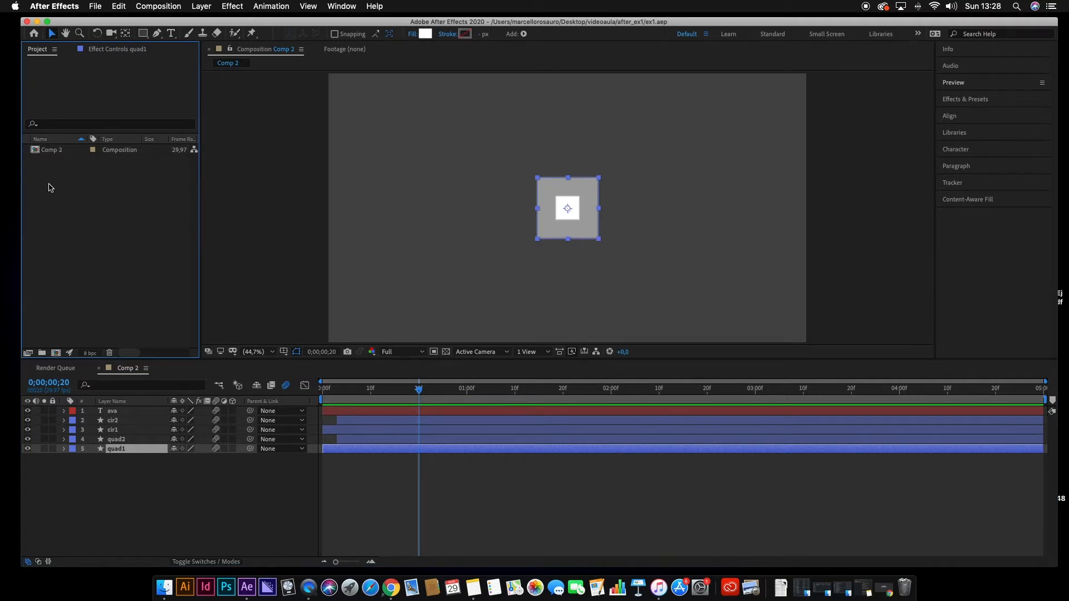
{"action": "left_click", "coordinate": [34, 151]}
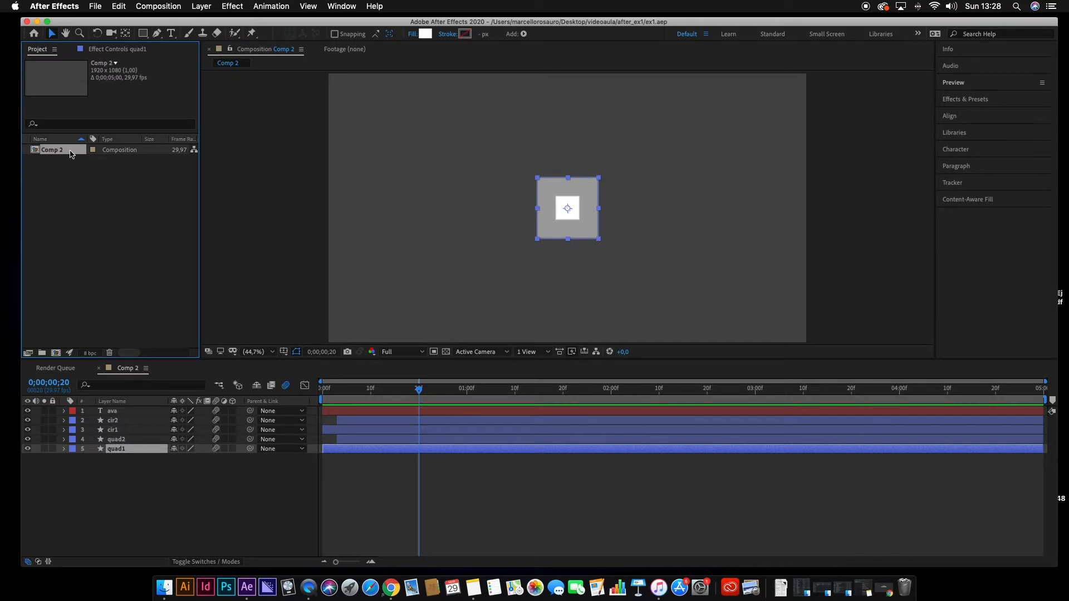
{"action": "left_click", "coordinate": [120, 265]}
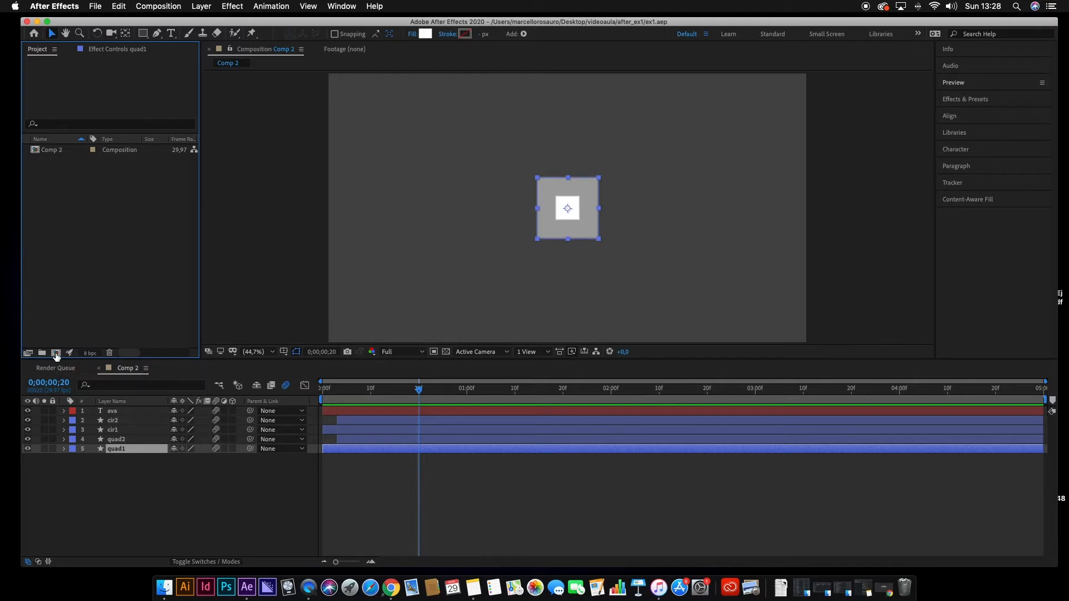
{"action": "left_click", "coordinate": [55, 353]}
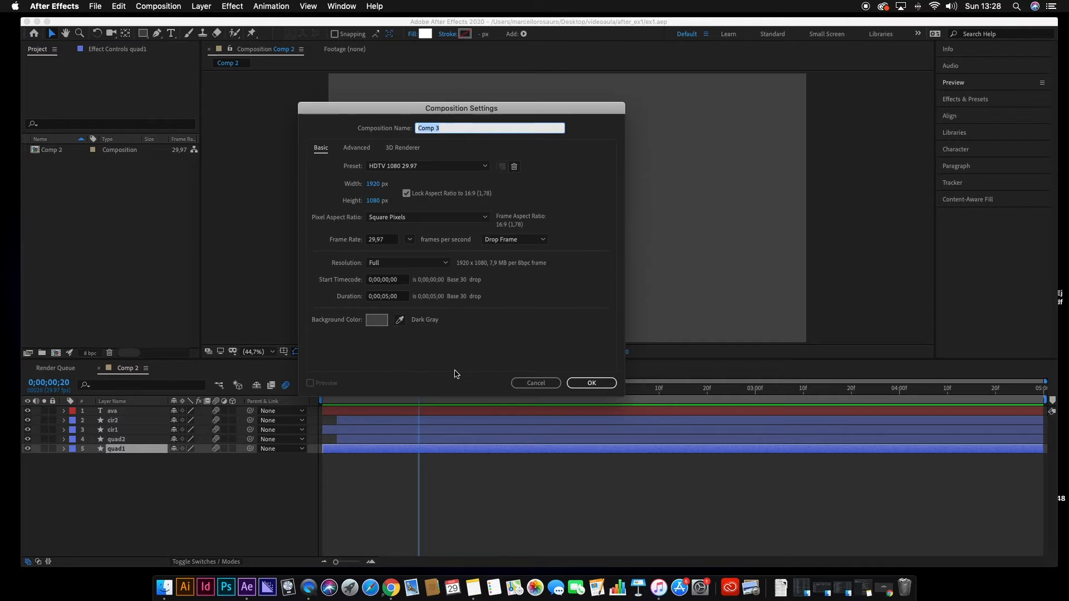
{"action": "left_click_drag", "start_coordinate": [551, 108], "coordinate": [611, 107]}
{"action": "left_click", "coordinate": [500, 127]}
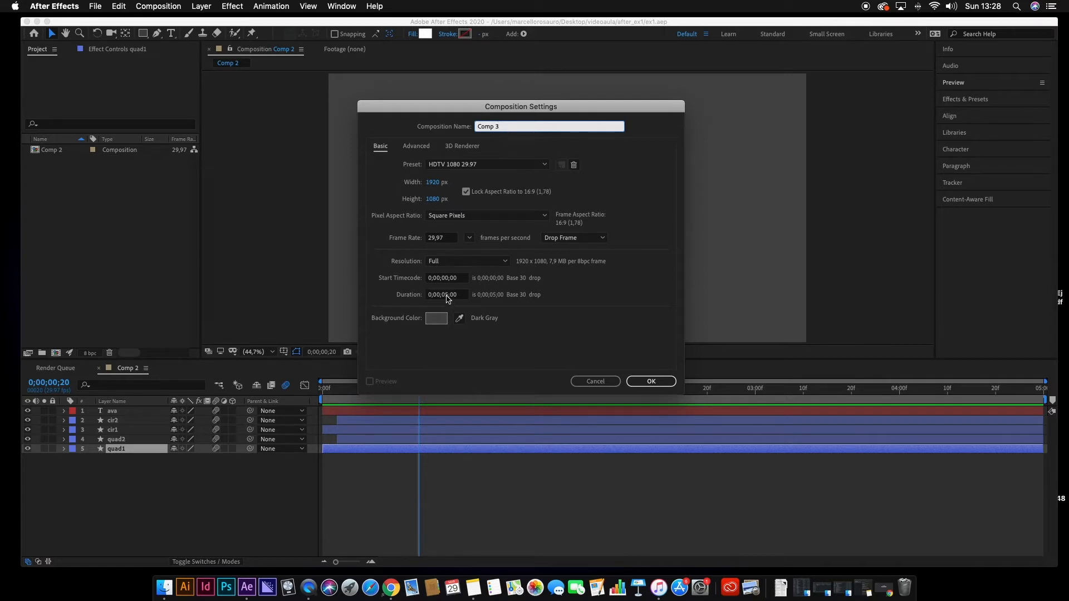
{"action": "left_click", "coordinate": [651, 382]}
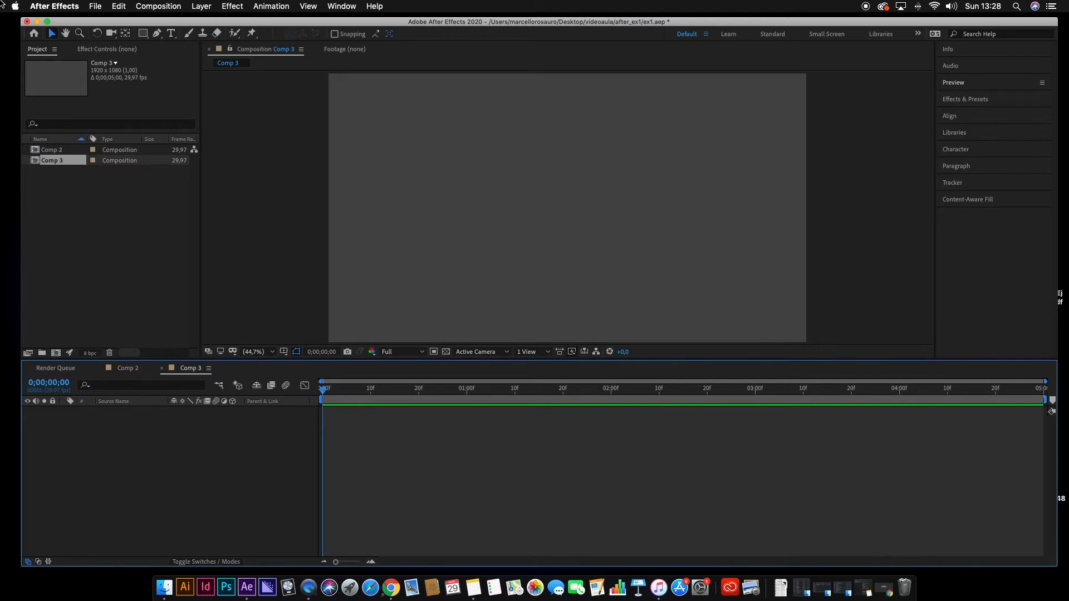
Draw a white square near the middle of Comp 3 and center its anchor point in the layer content
{"action": "left_click", "coordinate": [143, 34]}
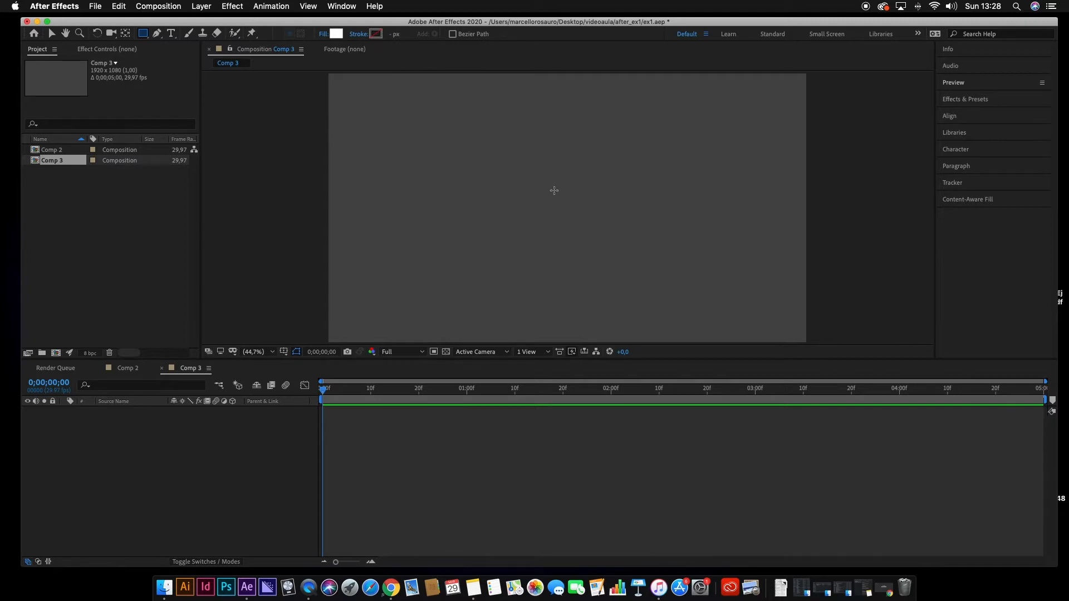
{"action": "left_click_drag", "start_coordinate": [514, 174], "coordinate": [635, 294]}
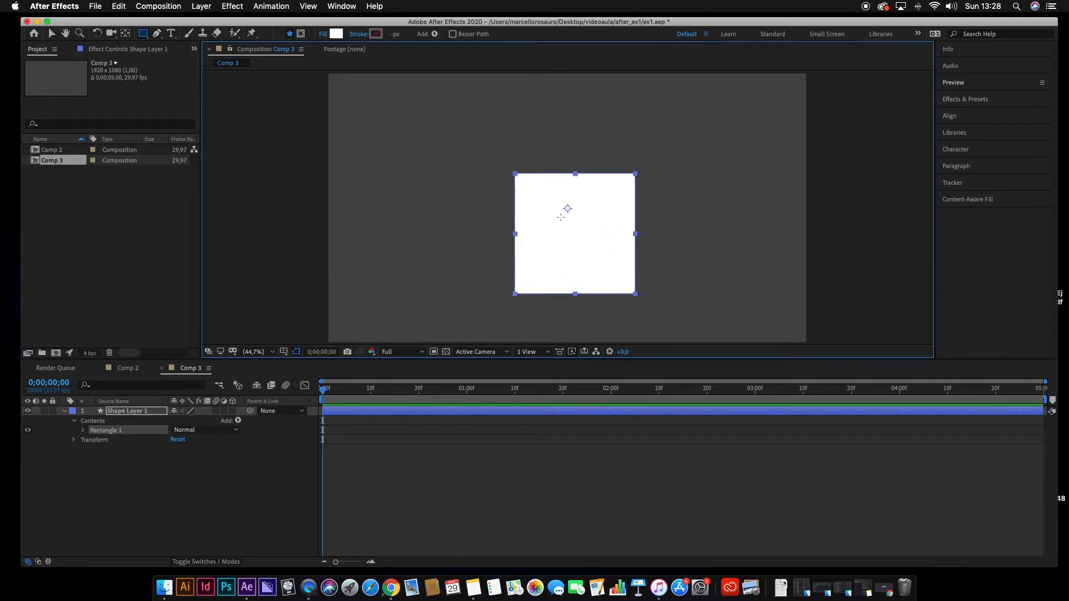
{"action": "left_click", "coordinate": [201, 6]}
{"action": "mouse_move", "coordinate": [225, 128]}
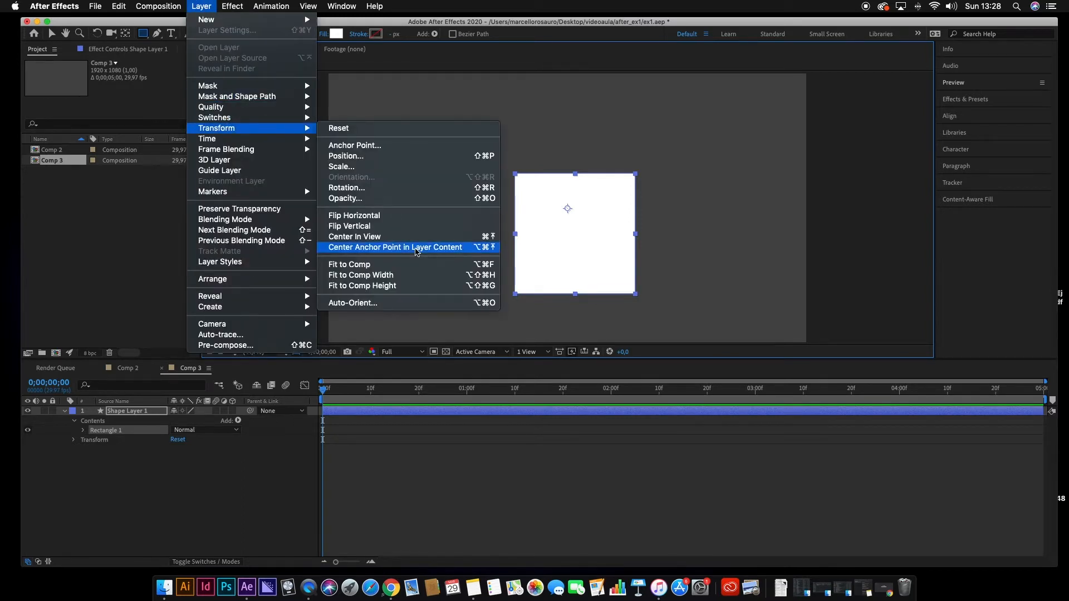
{"action": "left_click", "coordinate": [416, 250]}
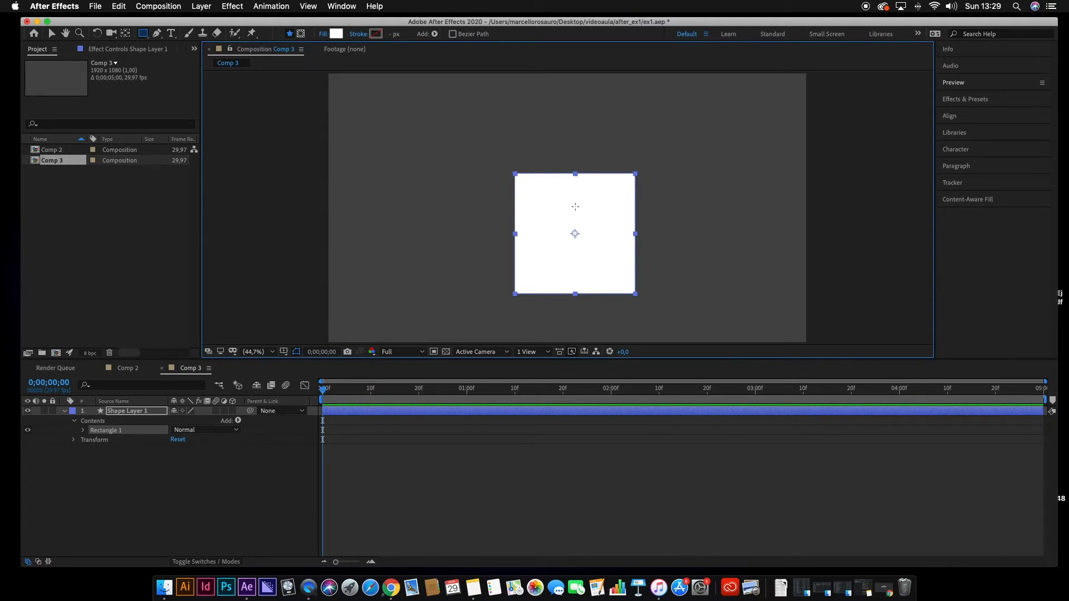
Align the square's layer to the composition's center both horizontally and vertically
{"action": "left_click", "coordinate": [202, 6]}
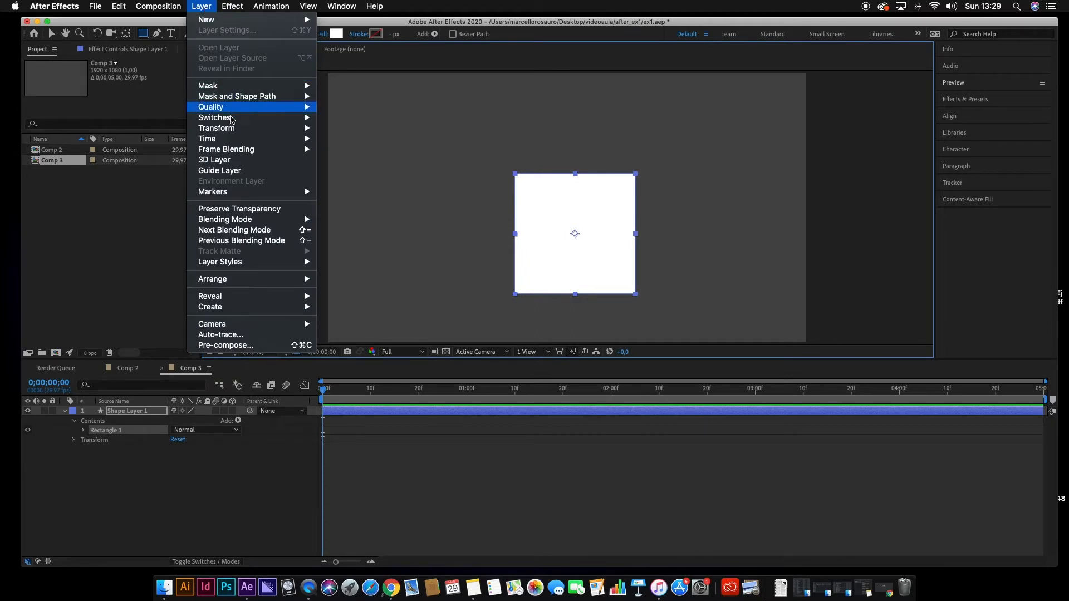
{"action": "mouse_move", "coordinate": [226, 131]}
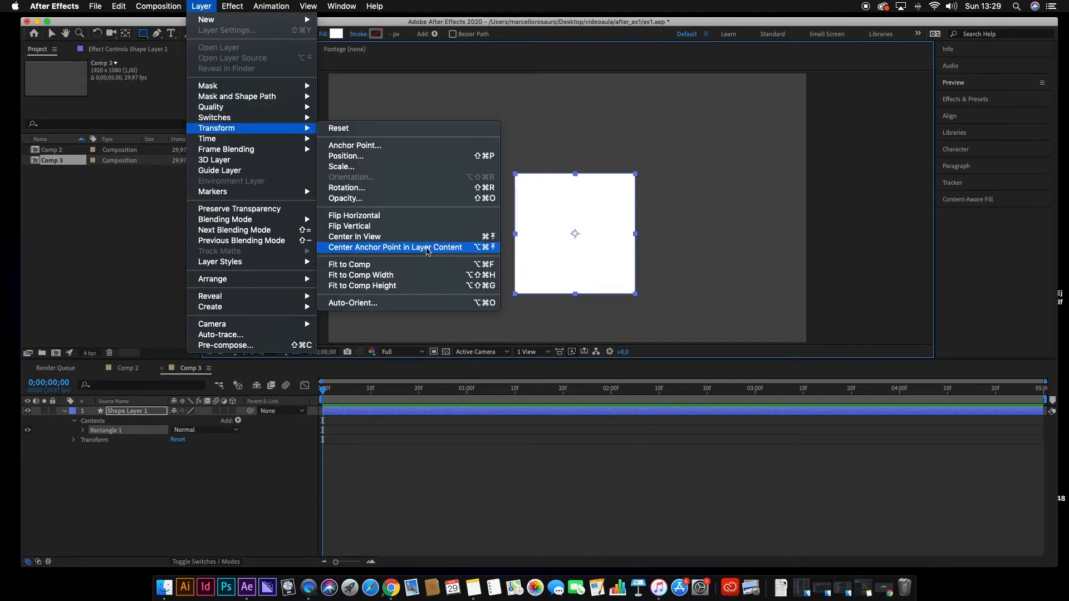
{"action": "left_click", "coordinate": [960, 120]}
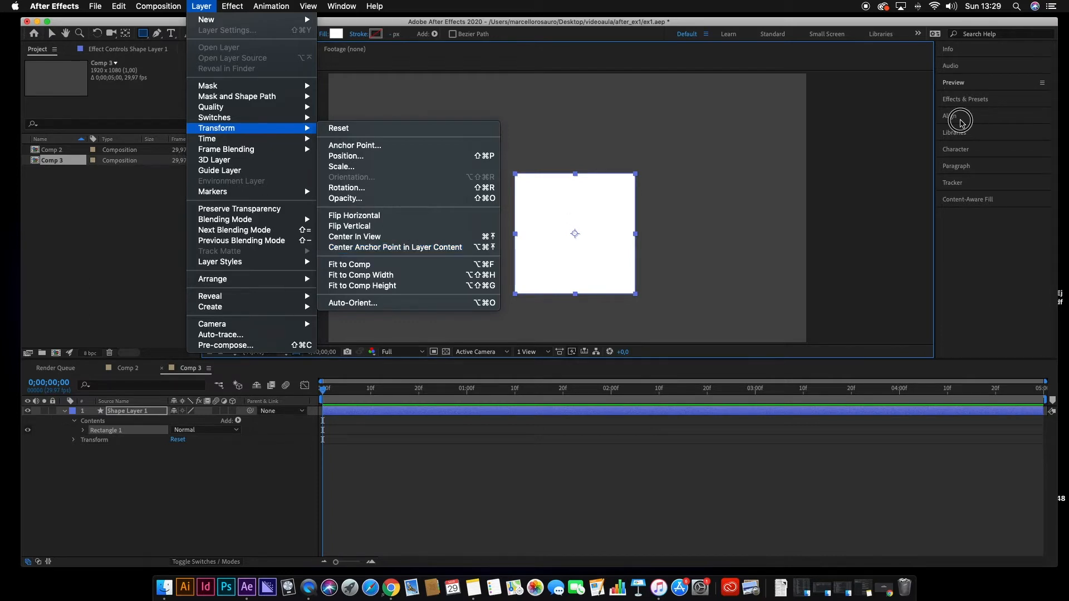
{"action": "left_click", "coordinate": [958, 118]}
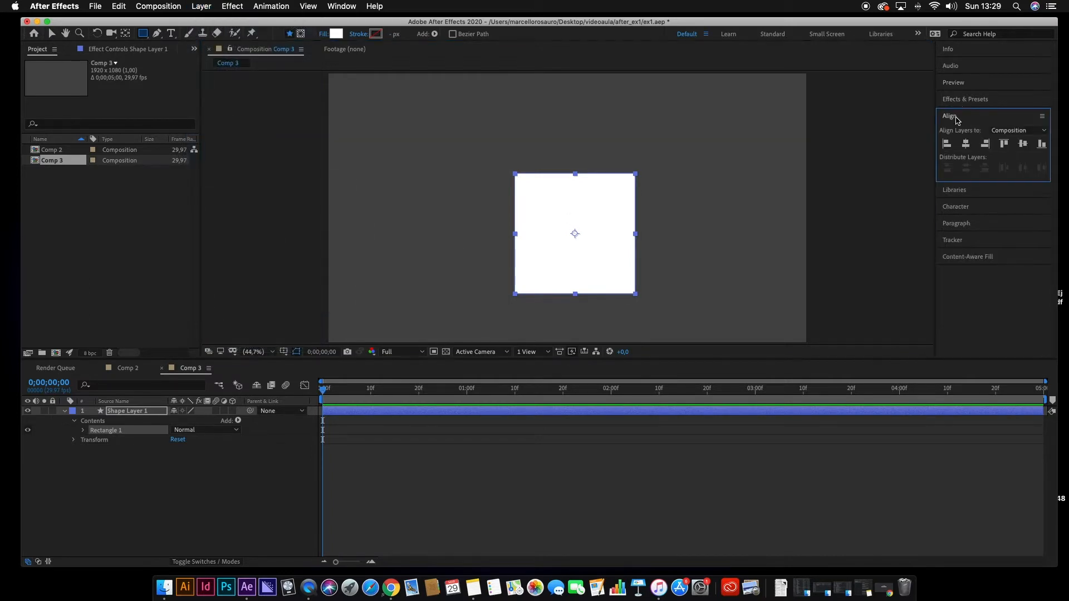
{"action": "left_click", "coordinate": [966, 145]}
{"action": "left_click", "coordinate": [1022, 145]}
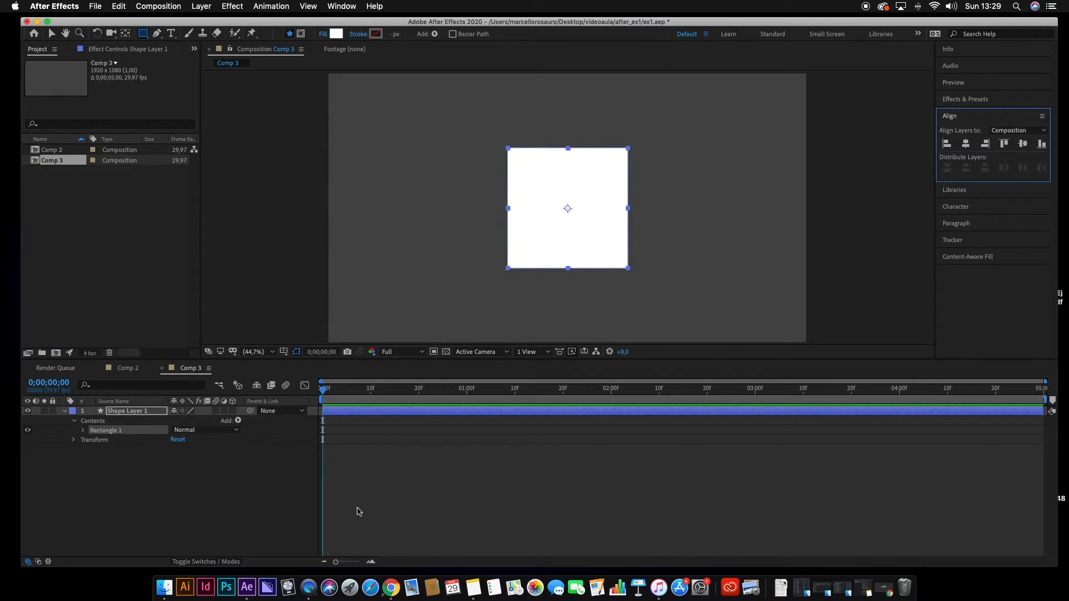
Jump the playhead back and forth along the Comp 3 timeline in ten-frame increments
{"action": "key", "text": "space"}
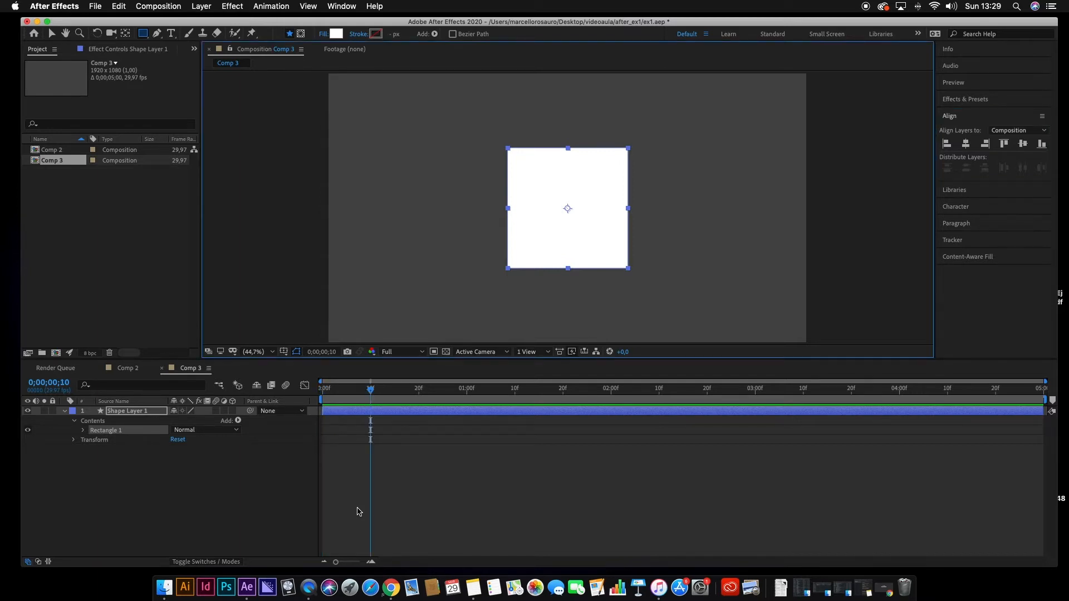
{"action": "key", "text": "shift+Page_Up"}
{"action": "key", "text": "shift+Page_Up"}
{"action": "key", "text": "shift+Page_Up"}
{"action": "key", "text": "shift+Page_Down"}
{"action": "key", "text": "shift+Page_Down"}
{"action": "key", "text": "shift+Page_Down"}
{"action": "key", "text": "shift+Page_Up"}
{"action": "key", "text": "shift+Page_Up"}
{"action": "key", "text": "shift+Page_Up"}
{"action": "key", "text": "shift+Page_Down"}
{"action": "key", "text": "shift+Page_Down"}
{"action": "key", "text": "shift+Page_Up"}
Move the playhead ten single frames forward and back, compare with a ten-frame jump, and finish at 0;00;00;10
{"action": "key", "text": "Page_Down"}
{"action": "key", "text": "Page_Down"}
{"action": "key", "text": "Page_Down"}
{"action": "key", "text": "Page_Down"}
{"action": "key", "text": "Page_Down"}
{"action": "key", "text": "Page_Down"}
{"action": "key", "text": "Page_Down"}
{"action": "key", "text": "Page_Down"}
{"action": "key", "text": "Page_Down"}
{"action": "key", "text": "Page_Down"}
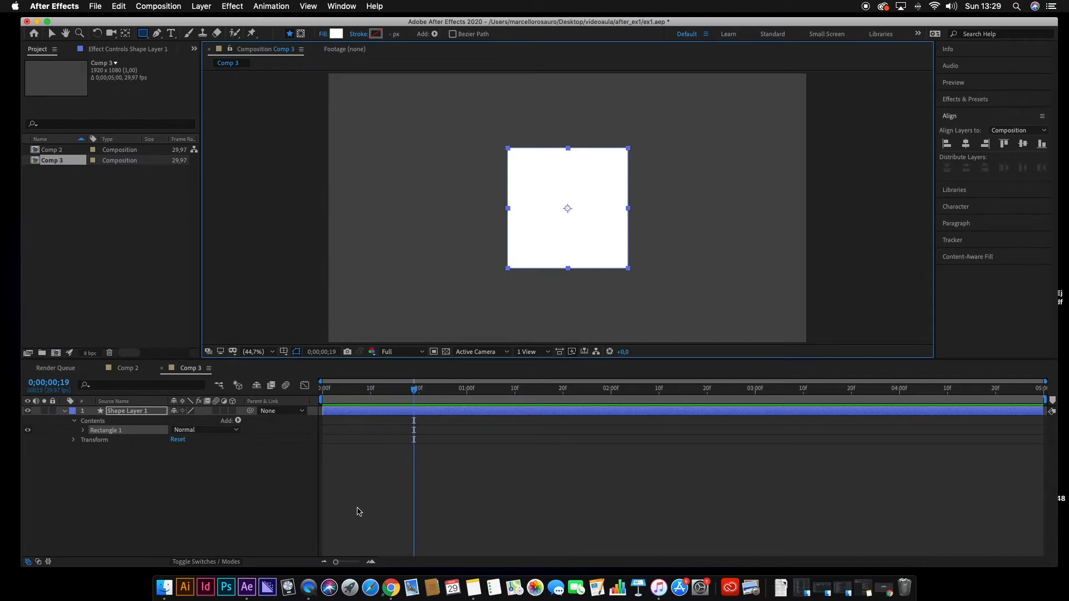
{"action": "key", "text": "Page_Up"}
{"action": "key", "text": "Page_Up"}
{"action": "key", "text": "Page_Up"}
{"action": "key", "text": "Page_Up"}
{"action": "key", "text": "Page_Up"}
{"action": "key", "text": "Page_Up"}
{"action": "key", "text": "Page_Up"}
{"action": "key", "text": "Page_Up"}
{"action": "key", "text": "Page_Up"}
{"action": "key", "text": "Page_Up"}
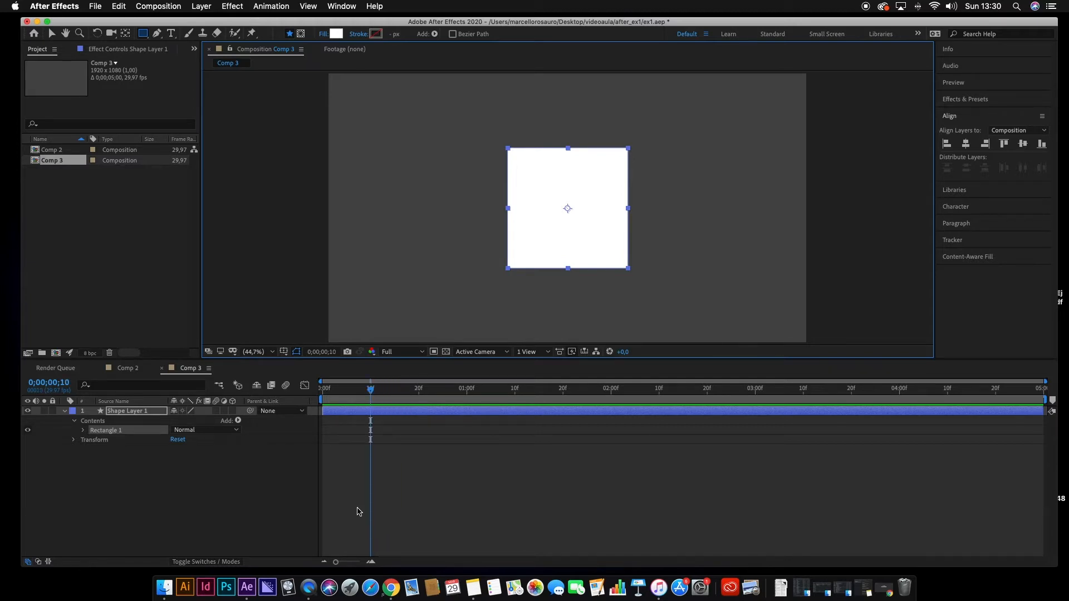
{"action": "key", "text": "Page_Down"}
{"action": "key", "text": "Page_Up"}
{"action": "key", "text": "shift+Page_Down"}
{"action": "key", "text": "shift+Page_Up"}
Show Shape Layer 1's Scale, Opacity, Rotation, Anchor Point and Position properties individually, one after another
{"action": "left_click", "coordinate": [385, 416]}
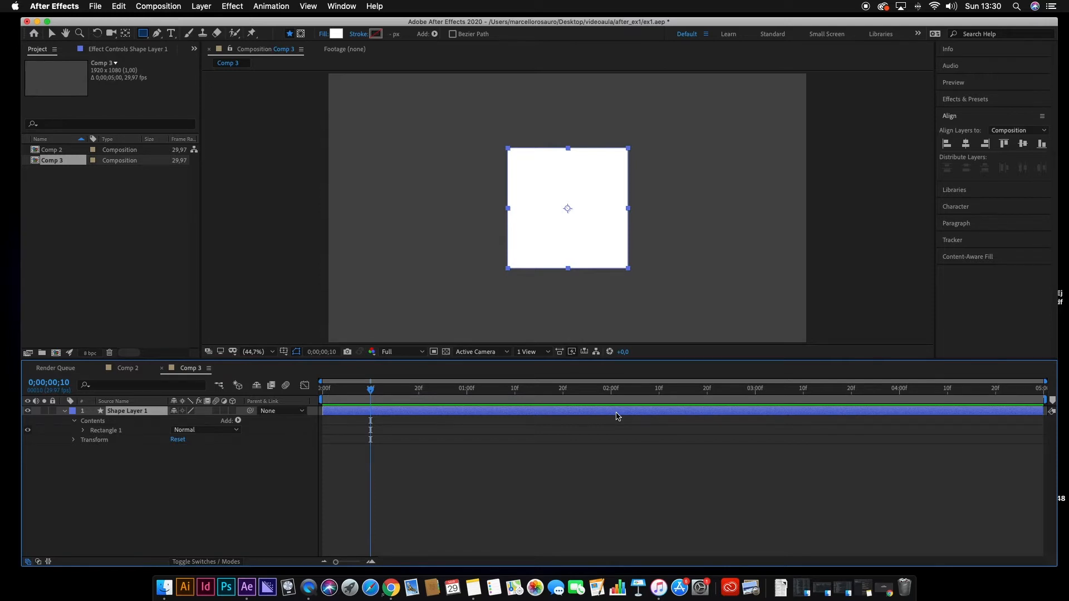
{"action": "key", "text": "s"}
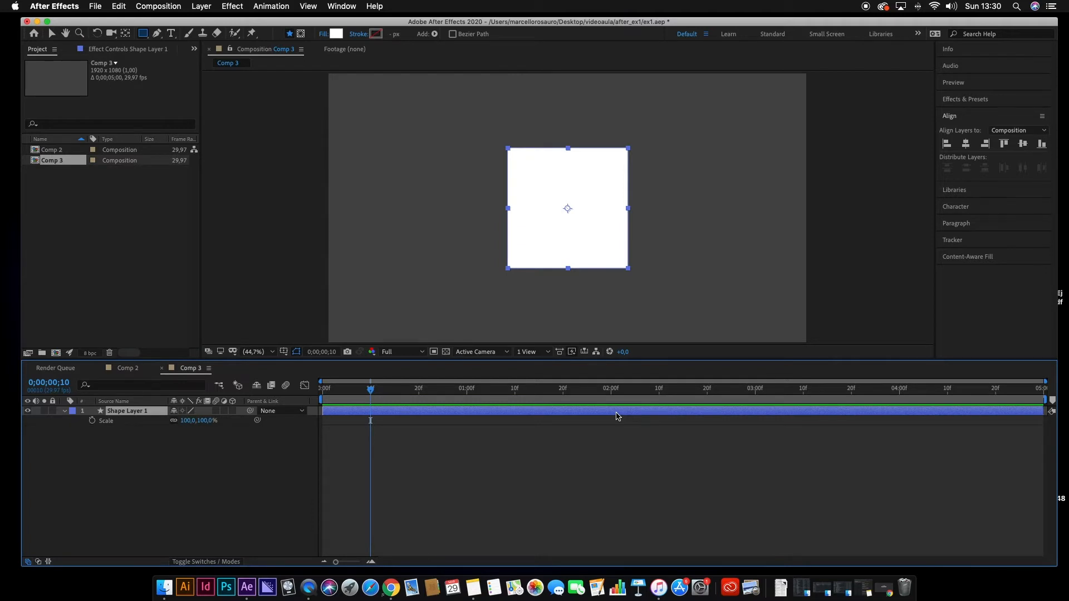
{"action": "key", "text": "t"}
{"action": "key", "text": "r"}
{"action": "key", "text": "a"}
{"action": "key", "text": "p"}
Expand Shape Layer 1 to its full Transform group and go through all five properties from Anchor Point to Opacity twice
{"action": "left_click", "coordinate": [64, 412]}
{"action": "left_click", "coordinate": [65, 412]}
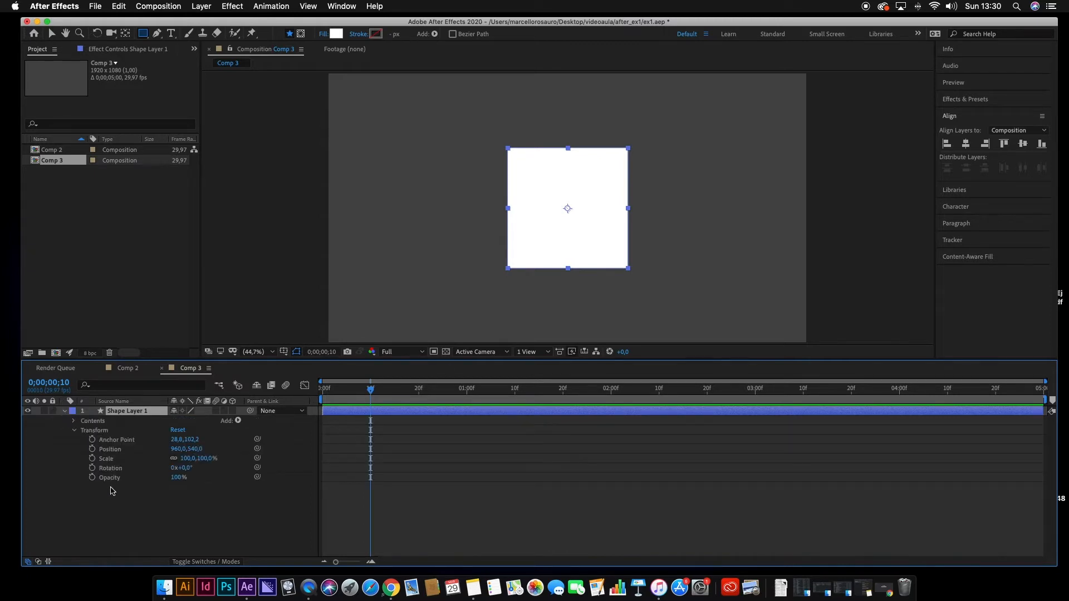
{"action": "left_click", "coordinate": [114, 441]}
{"action": "left_click", "coordinate": [113, 450]}
{"action": "left_click", "coordinate": [112, 461]}
{"action": "left_click", "coordinate": [113, 470]}
{"action": "left_click", "coordinate": [111, 480]}
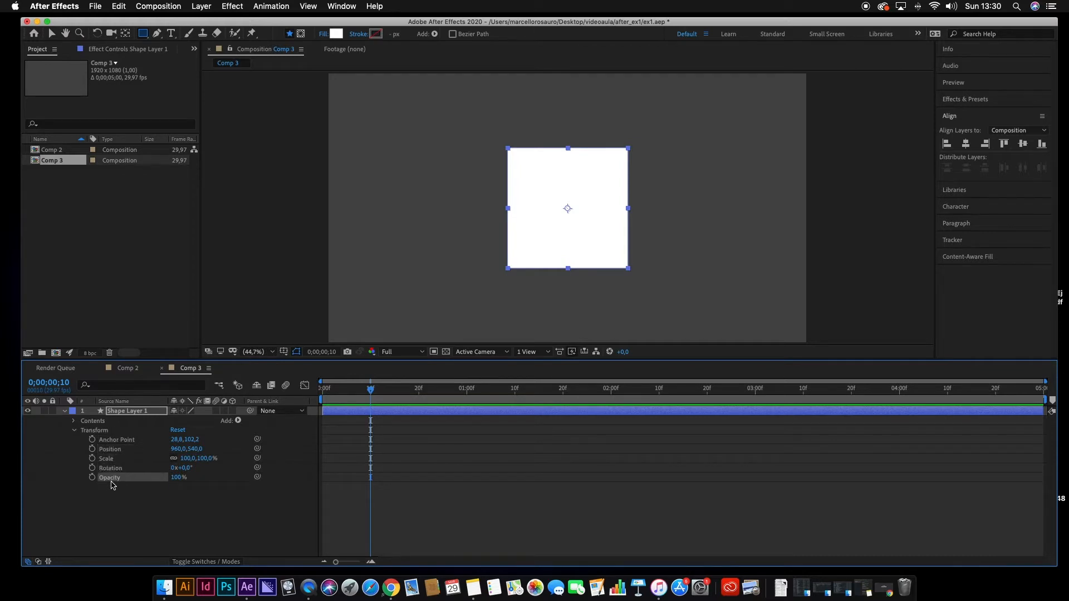
{"action": "left_click", "coordinate": [115, 441]}
{"action": "left_click", "coordinate": [110, 451]}
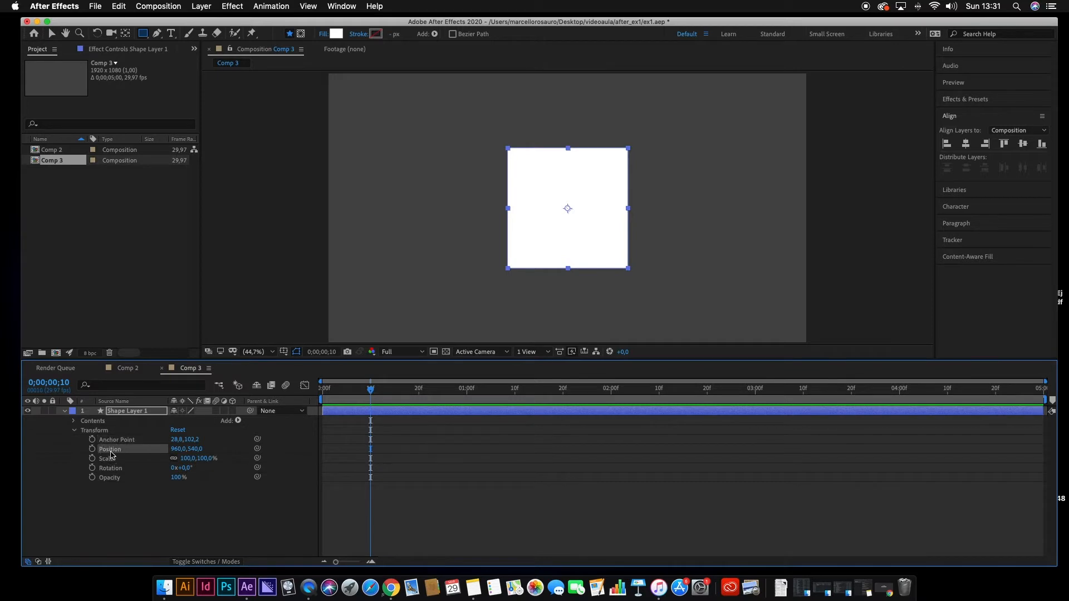
{"action": "left_click", "coordinate": [111, 458]}
{"action": "left_click", "coordinate": [112, 470]}
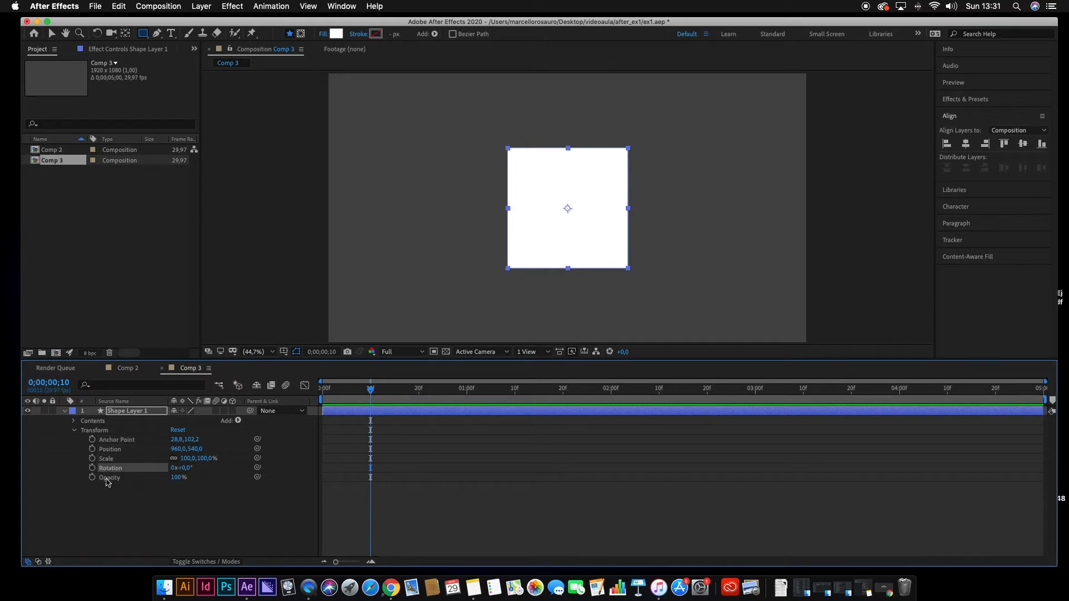
{"action": "left_click", "coordinate": [107, 479]}
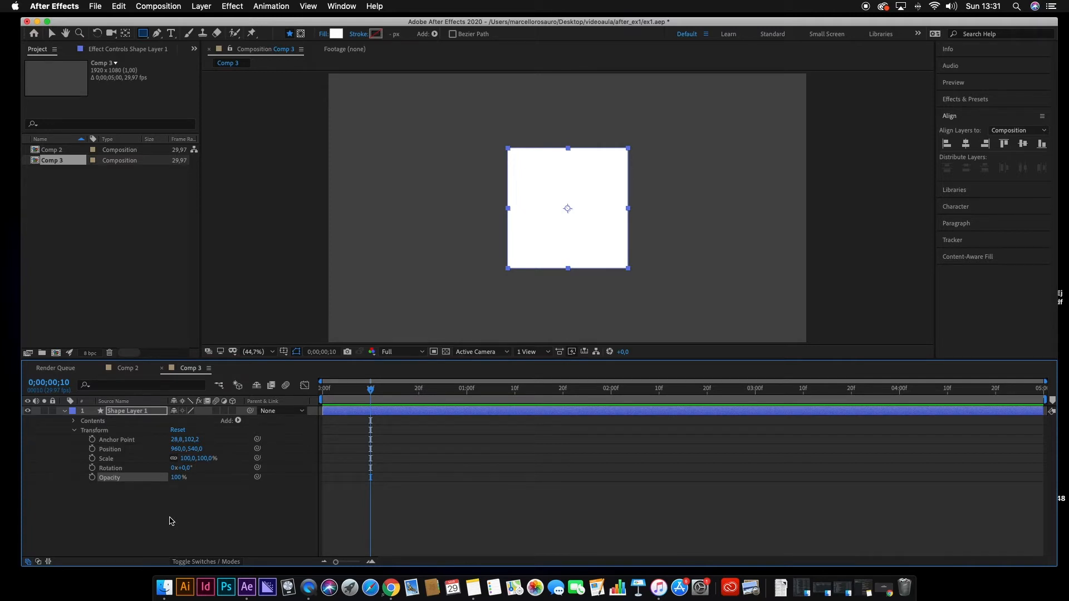
Show only Shape Layer 1's Scale and create a Scale keyframe of 0% at 0;00;00;10
{"action": "key", "text": "s"}
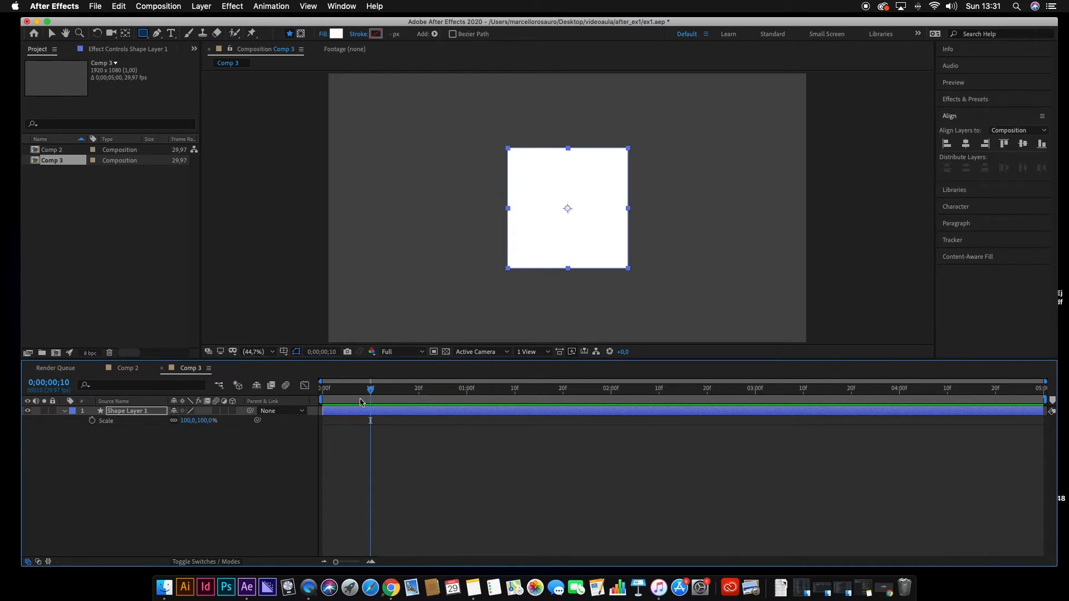
{"action": "left_click", "coordinate": [93, 421]}
{"action": "left_click", "coordinate": [206, 421]}
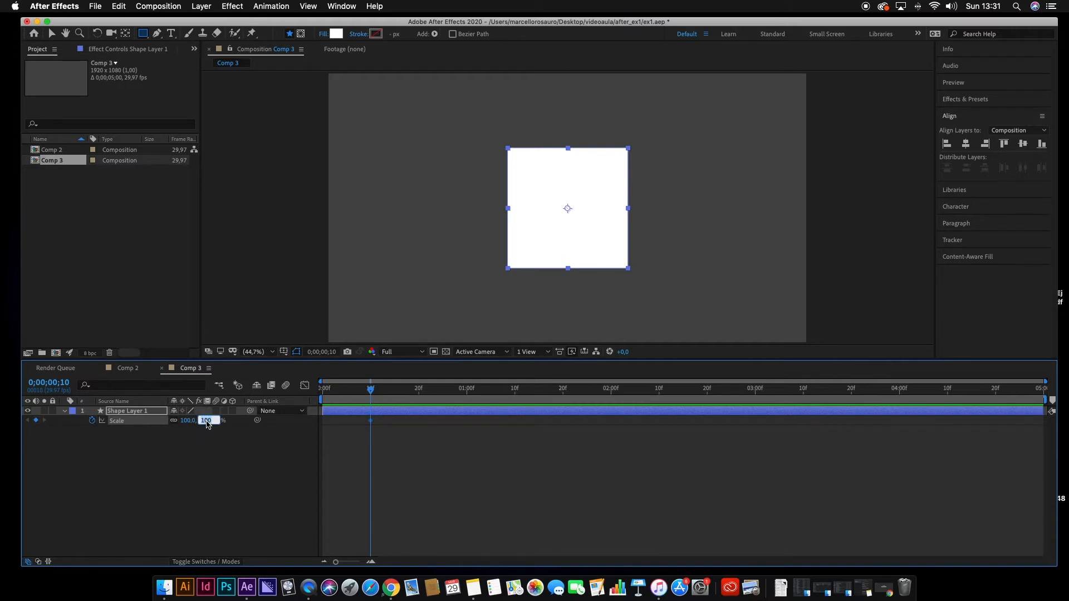
{"action": "type", "text": "0"}
{"action": "key", "text": "Return"}
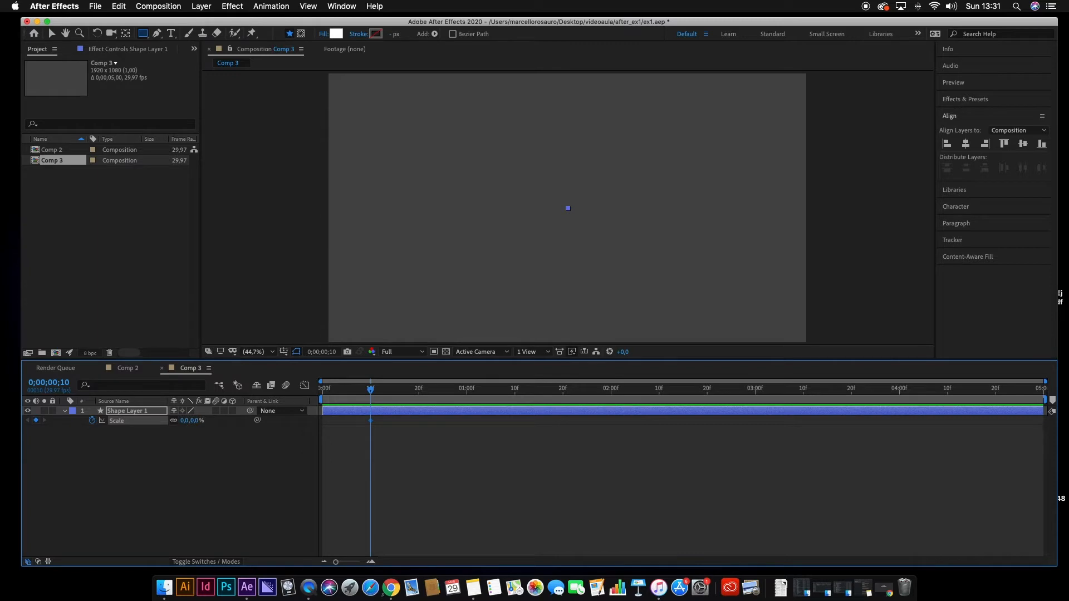
Add a Scale keyframe of 100% at 0;00;01;00 so the square grows to full size
{"action": "key", "text": "shift+Page_Down"}
{"action": "key", "text": "shift+Page_Down"}
{"action": "left_click", "coordinate": [194, 421]}
{"action": "type", "text": "10"}
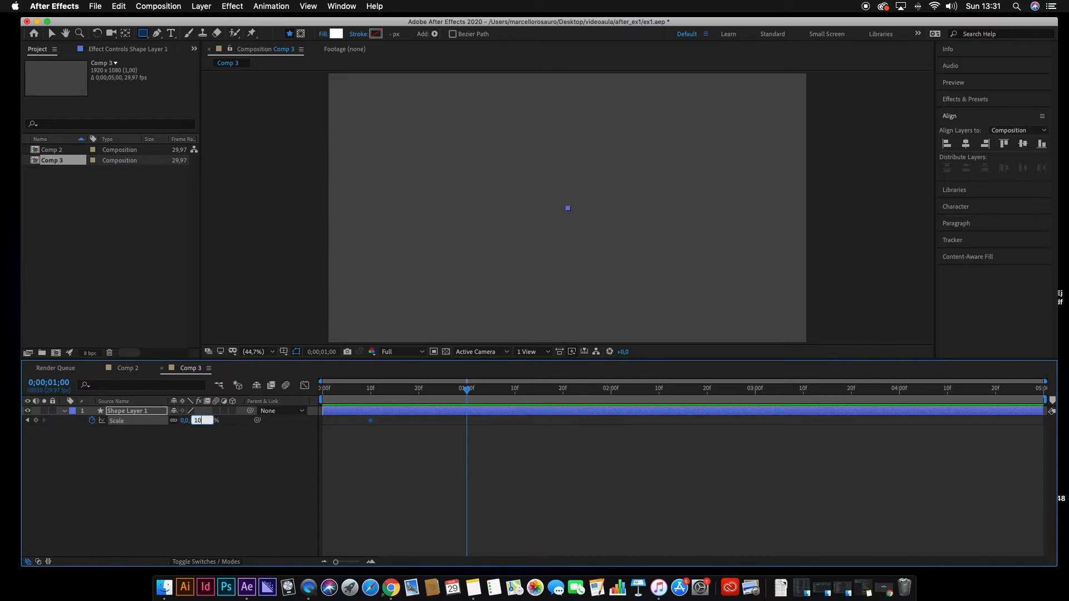
{"action": "type", "text": "0"}
{"action": "key", "text": "Return"}
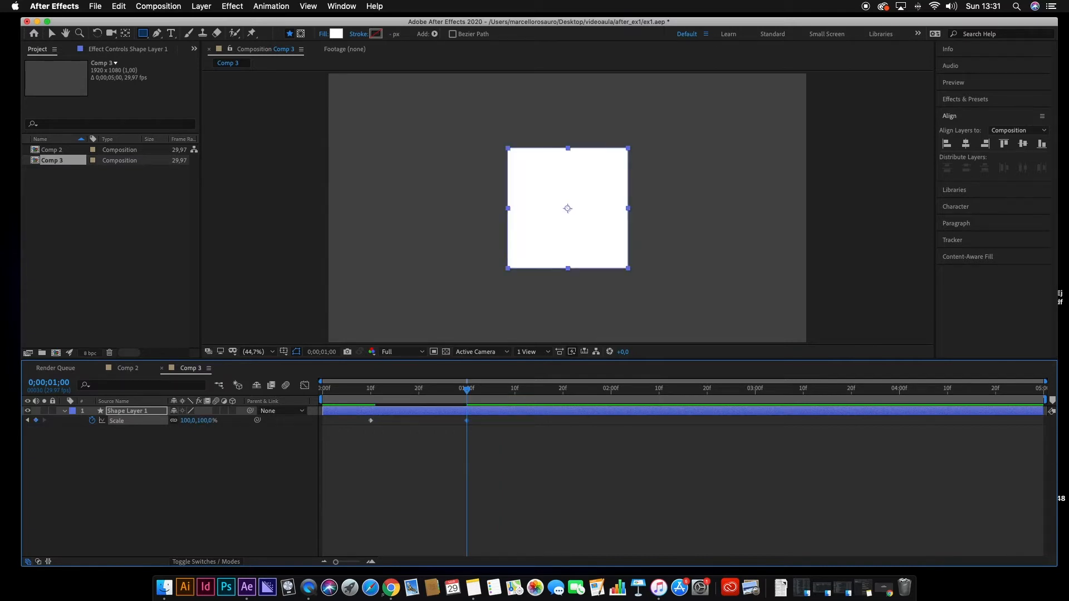
Apply Easy Ease to both Scale keyframes and scrub through the square's growth
{"action": "left_click_drag", "start_coordinate": [350, 390], "coordinate": [471, 405]}
{"action": "left_click_drag", "start_coordinate": [510, 458], "coordinate": [343, 422]}
{"action": "mouse_move", "coordinate": [383, 389]}
{"action": "left_mouse_down"}
{"action": "mouse_move", "coordinate": [358, 389]}
{"action": "mouse_move", "coordinate": [468, 389]}
{"action": "mouse_move", "coordinate": [372, 396]}
{"action": "mouse_move", "coordinate": [468, 399]}
{"action": "mouse_move", "coordinate": [369, 405]}
{"action": "left_mouse_up"}
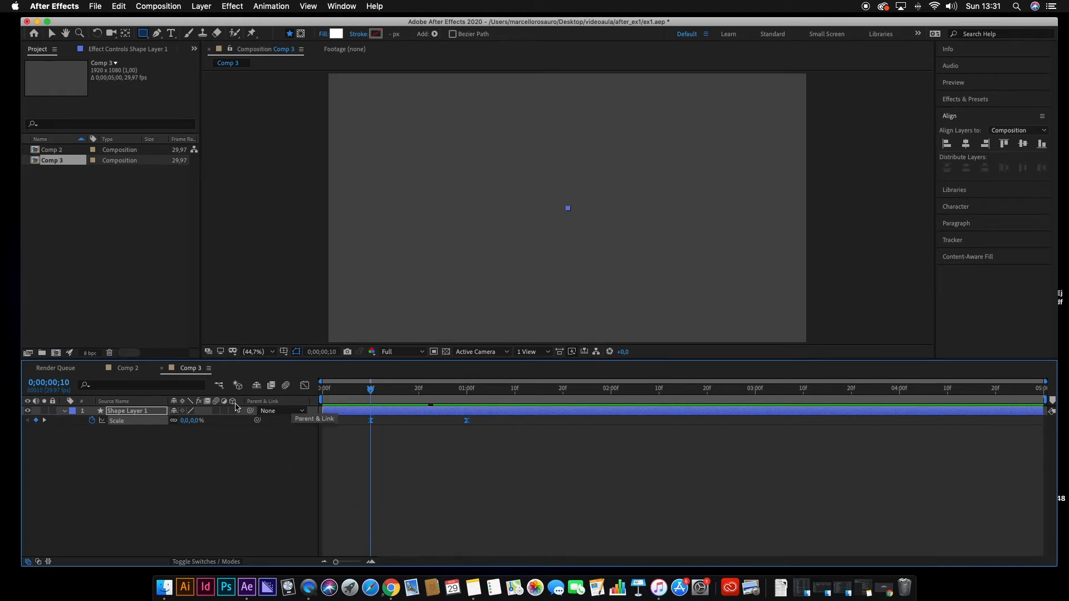
Scrub through the reference animation in Comp 2 and return to Comp 3
{"action": "left_click", "coordinate": [121, 369]}
{"action": "left_click_drag", "start_coordinate": [373, 391], "coordinate": [519, 393]}
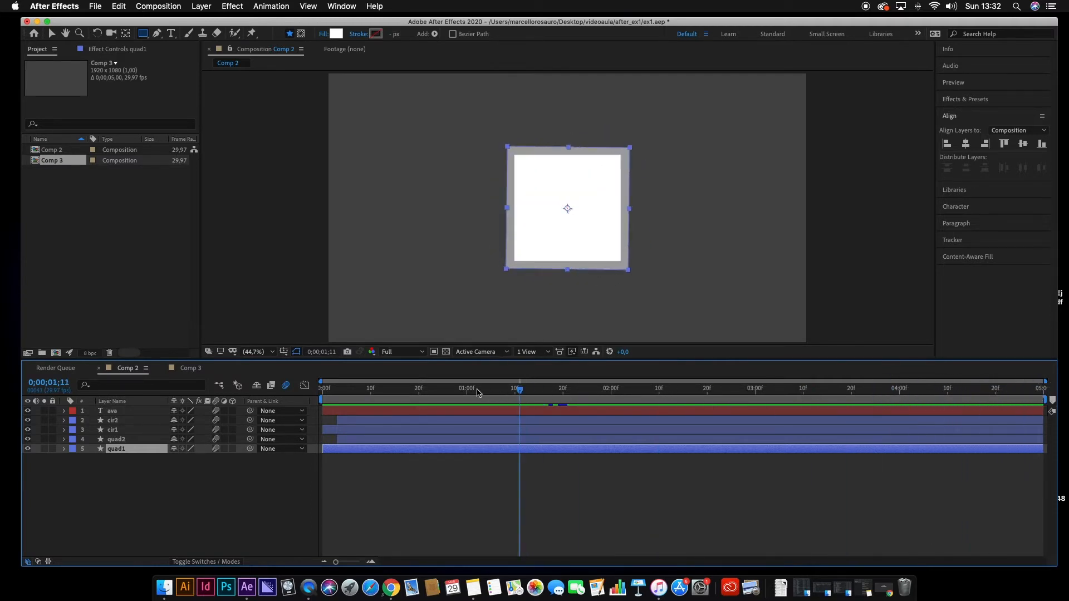
{"action": "left_click", "coordinate": [195, 371]}
Add a Scale keyframe holding 100% at 0;00;03;20 and scrub through the interval before it
{"action": "left_click_drag", "start_coordinate": [372, 392], "coordinate": [850, 415]}
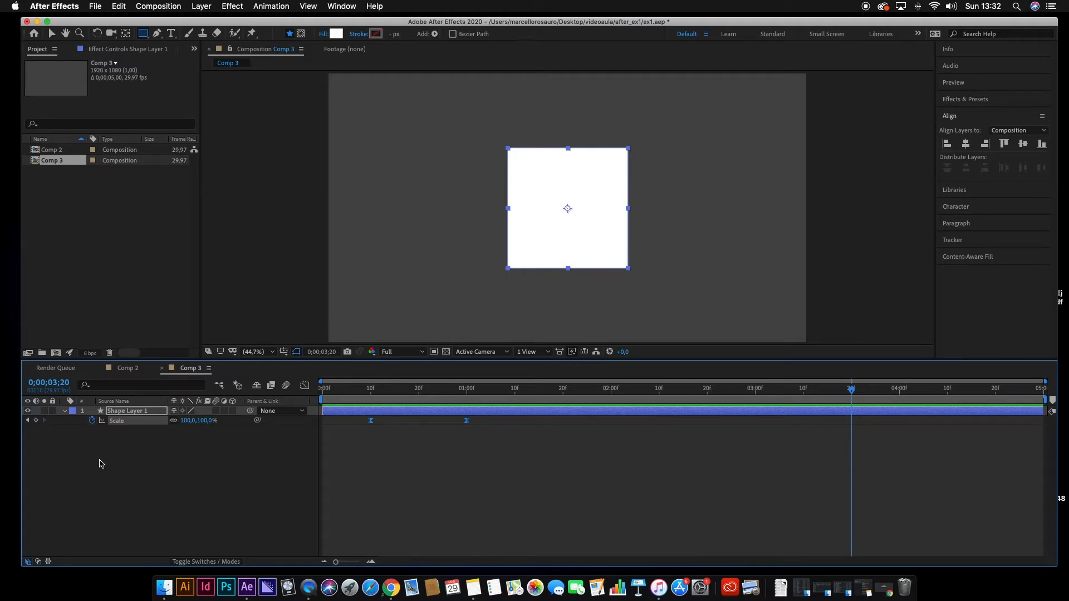
{"action": "left_click", "coordinate": [35, 421]}
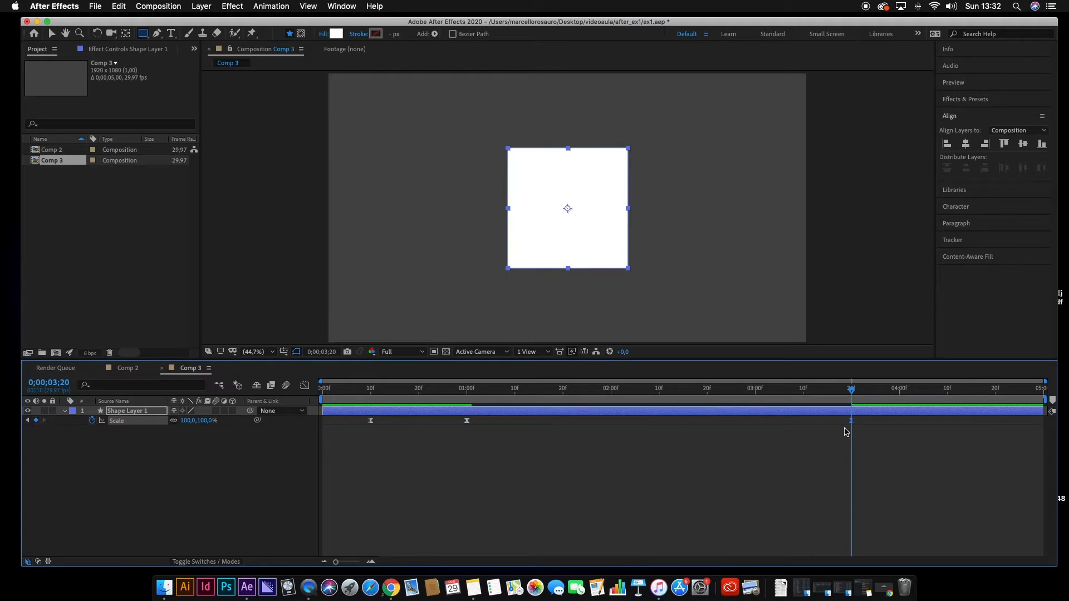
{"action": "left_click_drag", "start_coordinate": [852, 390], "coordinate": [726, 390]}
{"action": "left_click", "coordinate": [466, 420]}
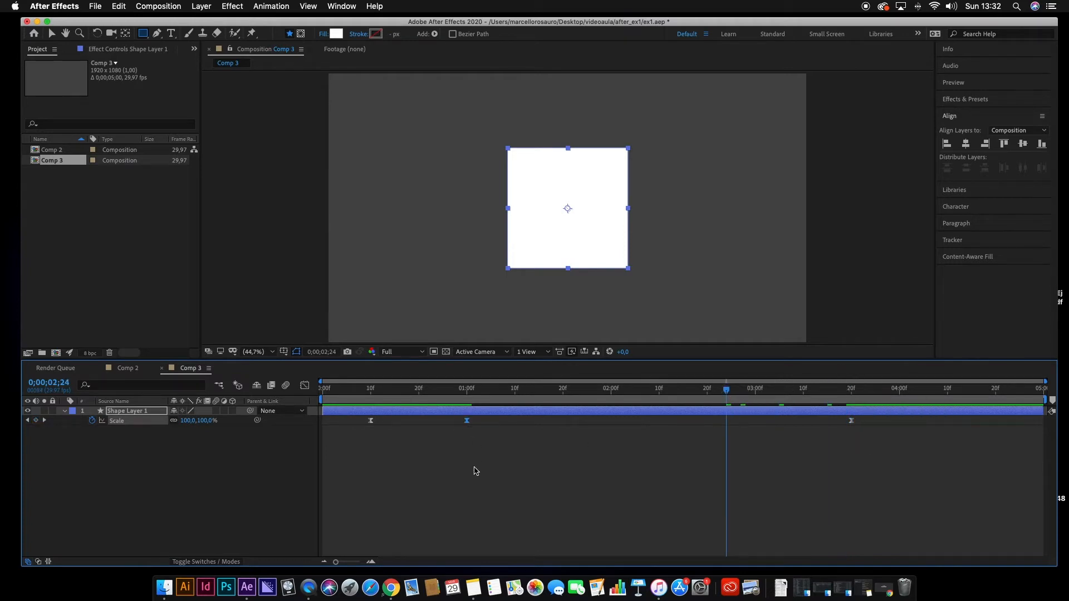
{"action": "left_click_drag", "start_coordinate": [727, 389], "coordinate": [852, 453]}
{"action": "left_click", "coordinate": [852, 421]}
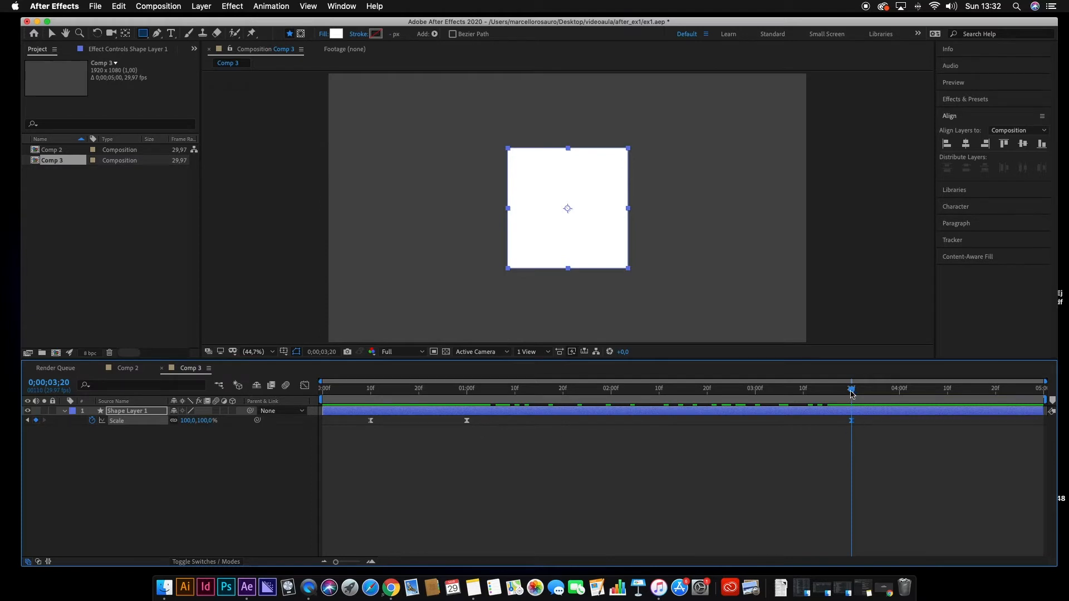
Add a Scale keyframe of 0% at 0;00;04;10 so the square shrinks away
{"action": "key", "text": "space"}
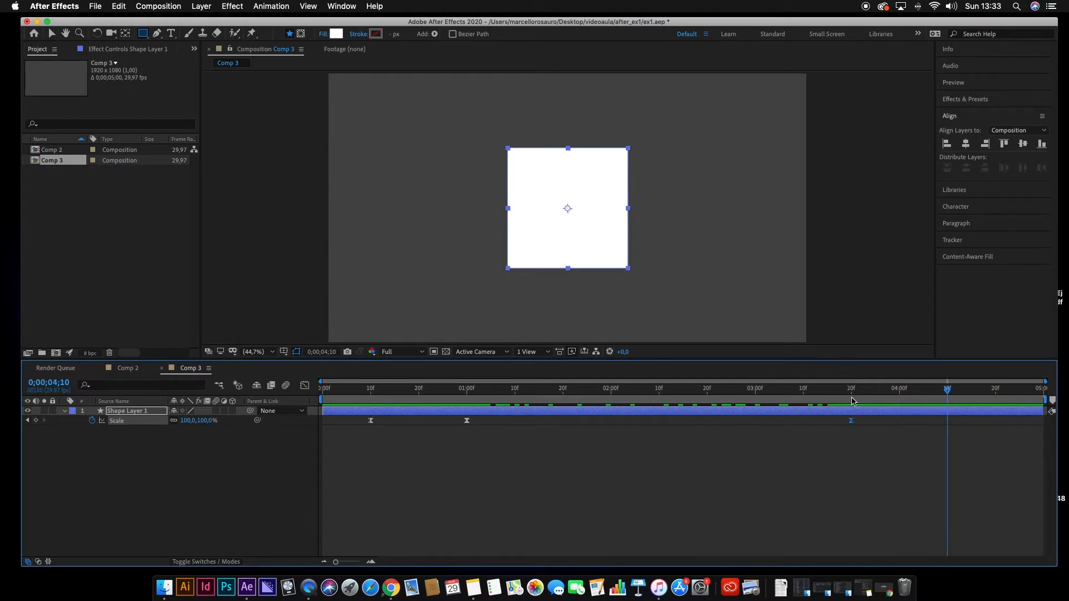
{"action": "left_click", "coordinate": [206, 421]}
{"action": "key", "text": "Return"}
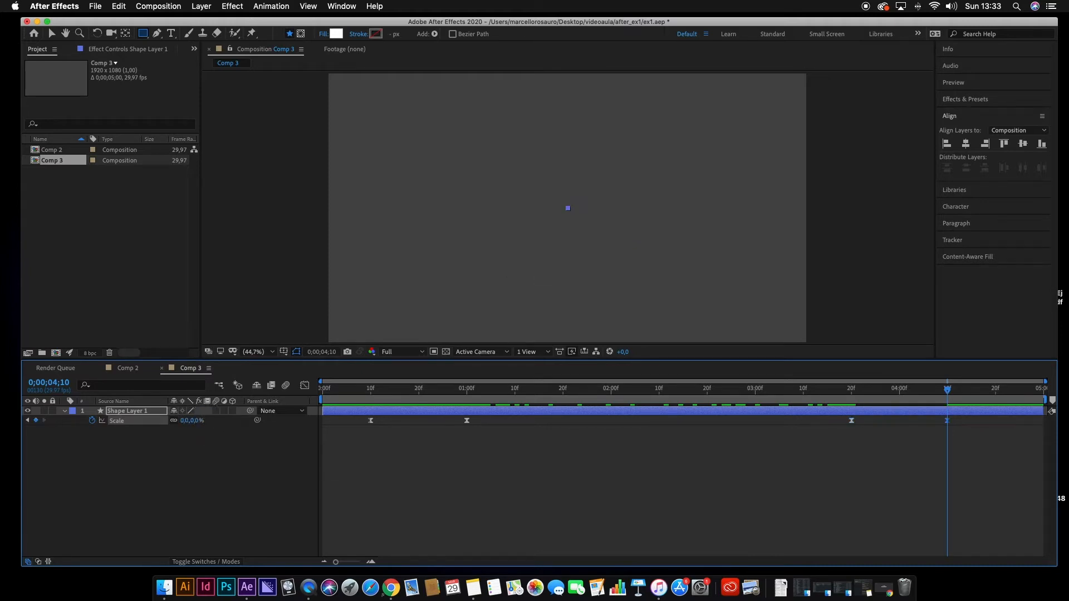
{"action": "left_click", "coordinate": [952, 430]}
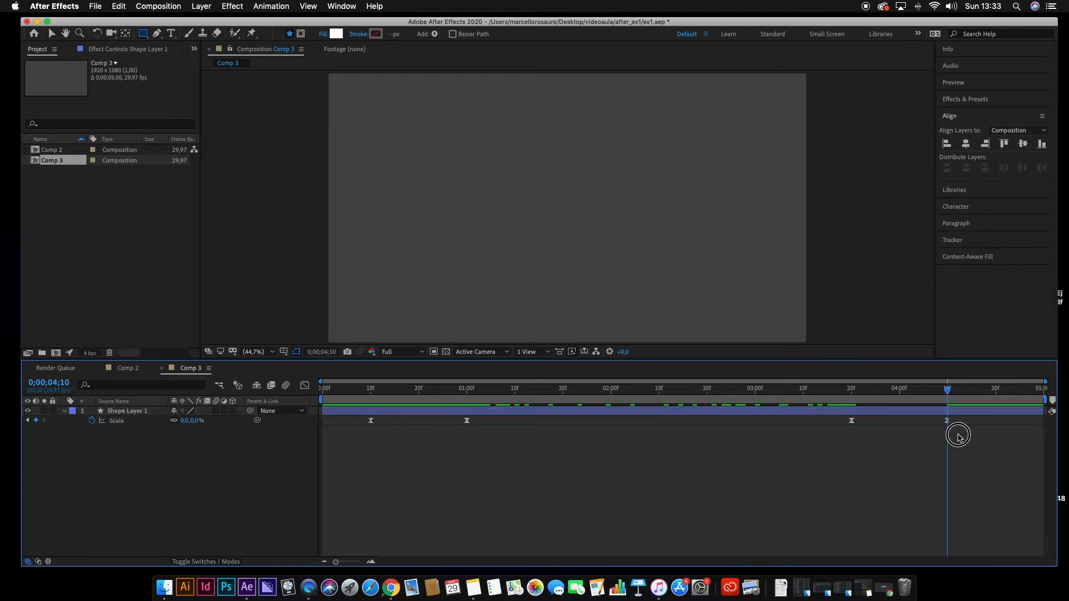
{"action": "left_click", "coordinate": [948, 421]}
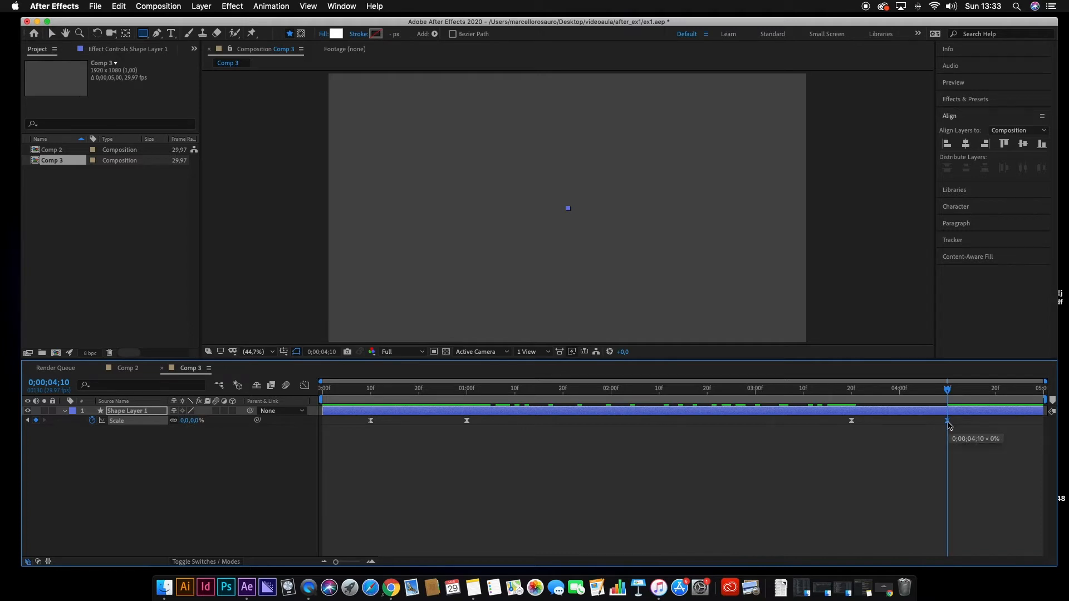
Play the Comp 3 scale animation from the start, then place the playhead at 0;00;01;10
{"action": "left_click_drag", "start_coordinate": [949, 391], "coordinate": [307, 442]}
{"action": "key", "text": "space"}
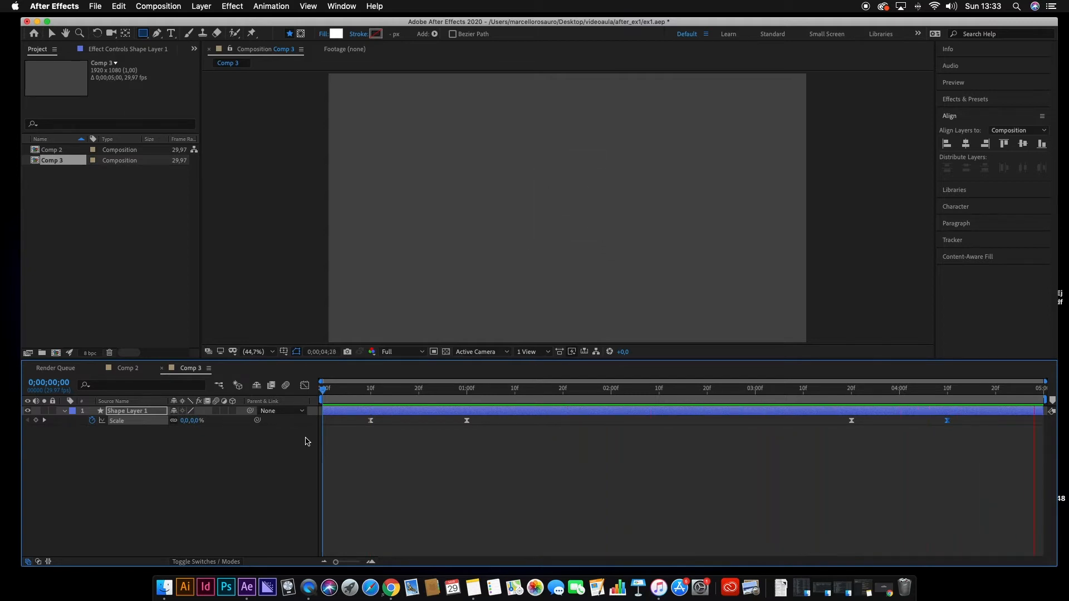
{"action": "key", "text": "space"}
{"action": "left_click_drag", "start_coordinate": [670, 396], "coordinate": [467, 433]}
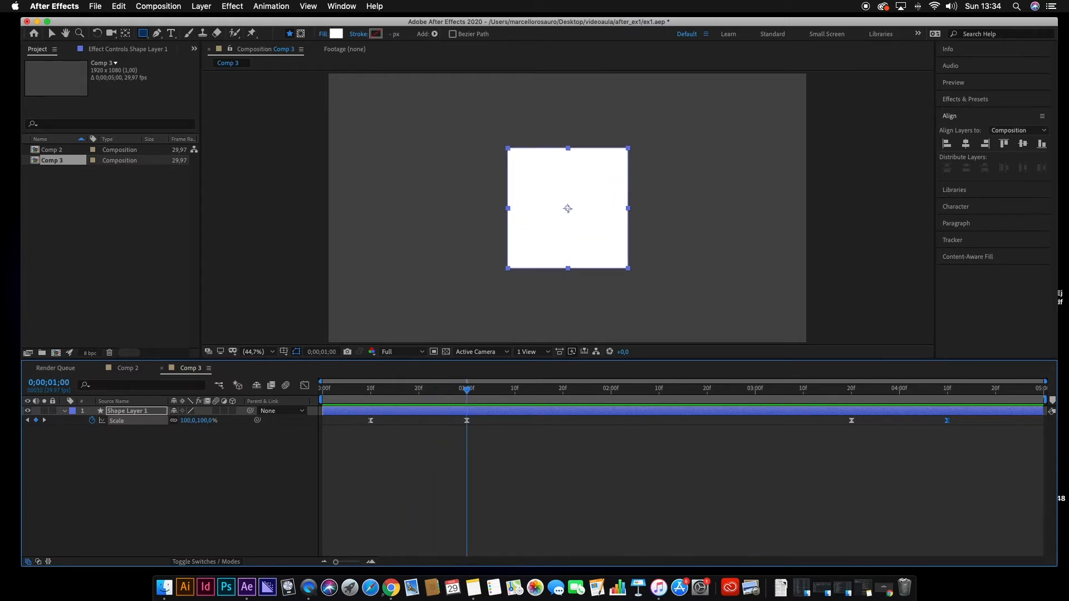
{"action": "left_click_drag", "start_coordinate": [467, 394], "coordinate": [514, 405]}
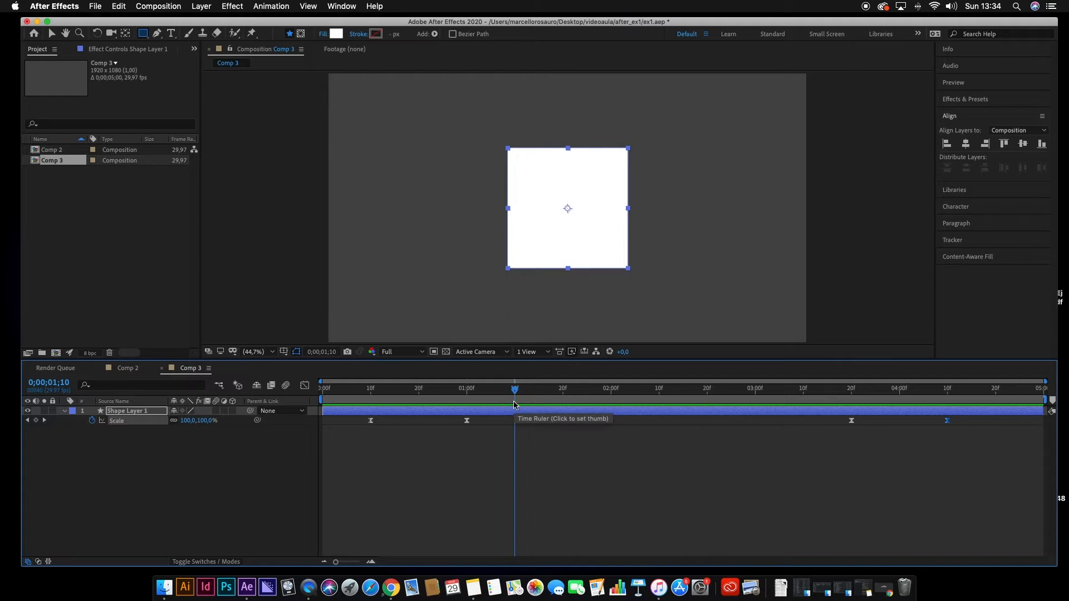
Play the Comp 2 reference animation from the start to review the square's motion
{"action": "left_click", "coordinate": [127, 368]}
{"action": "left_click_drag", "start_coordinate": [332, 388], "coordinate": [315, 395]}
{"action": "key", "text": "space"}
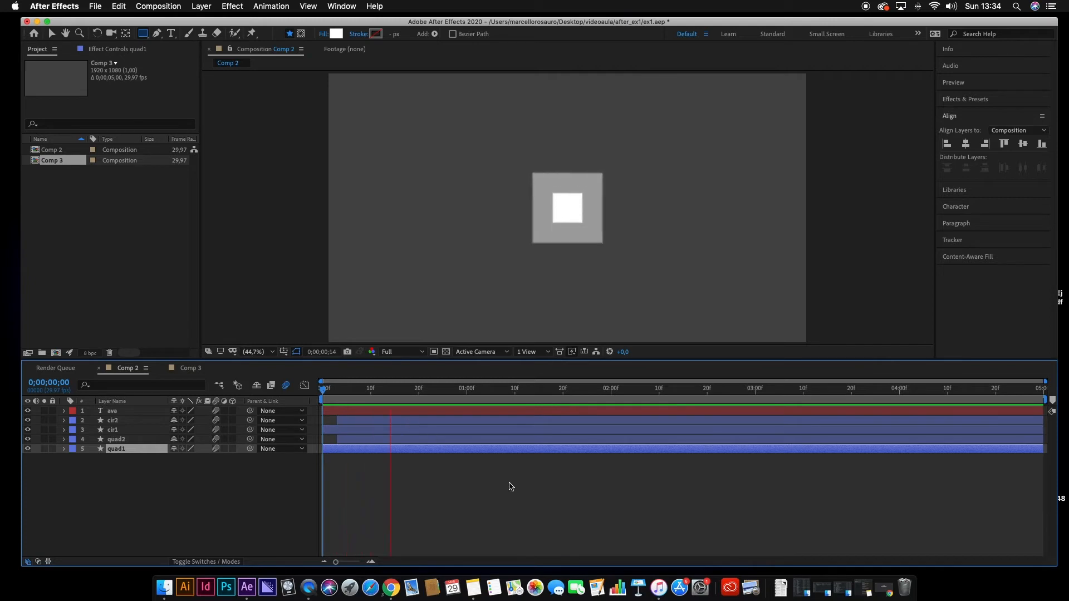
{"action": "key", "text": "space"}
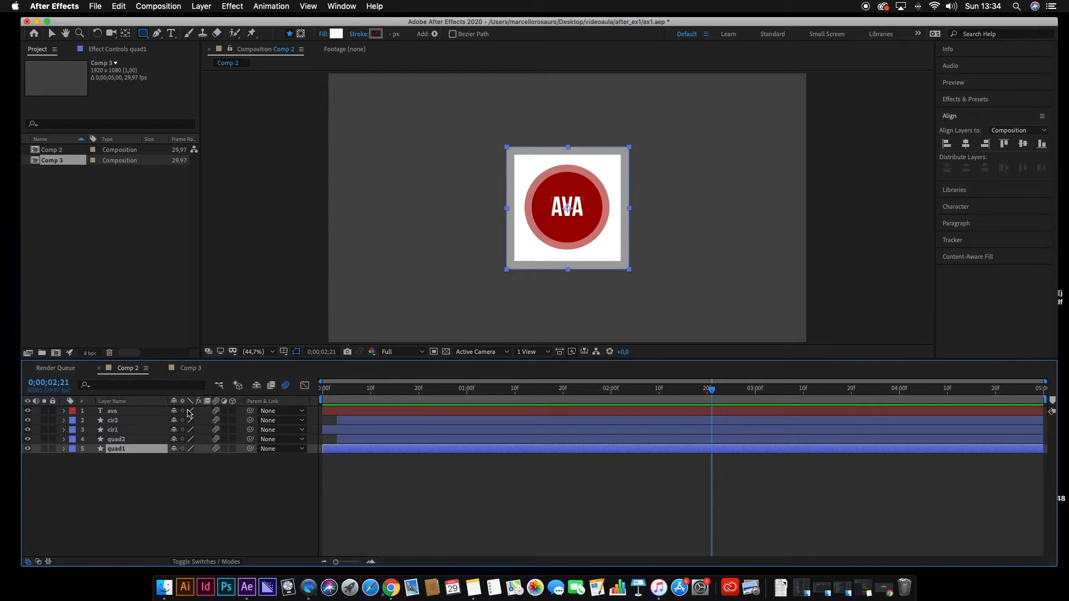
Return to Comp 3, show Shape Layer 1's Rotation and create its first Rotation keyframe at 0;00;01;10
{"action": "left_click", "coordinate": [193, 370]}
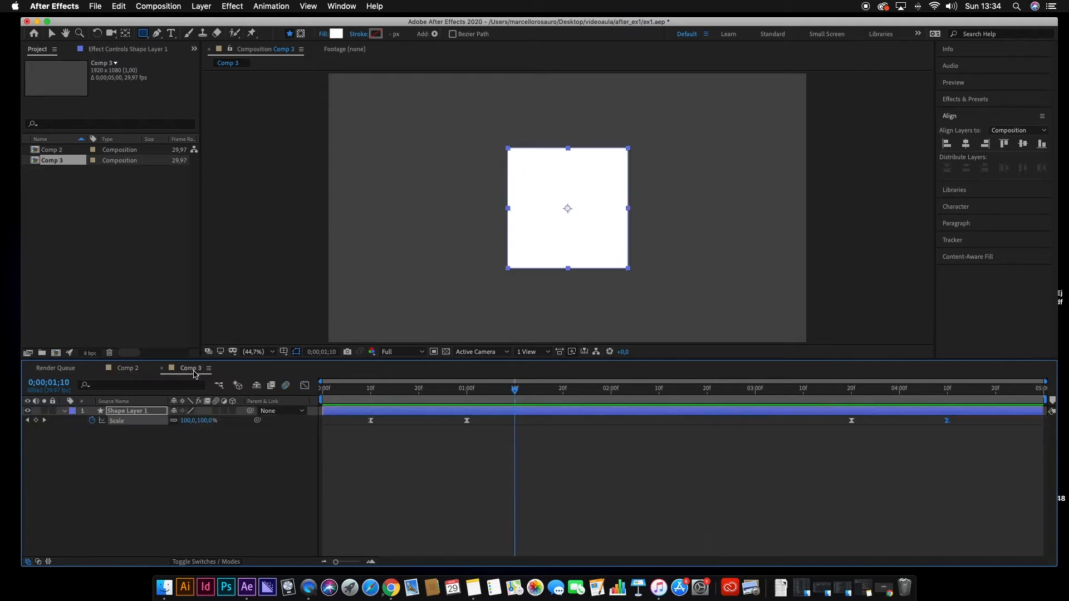
{"action": "left_click_drag", "start_coordinate": [514, 389], "coordinate": [519, 413]}
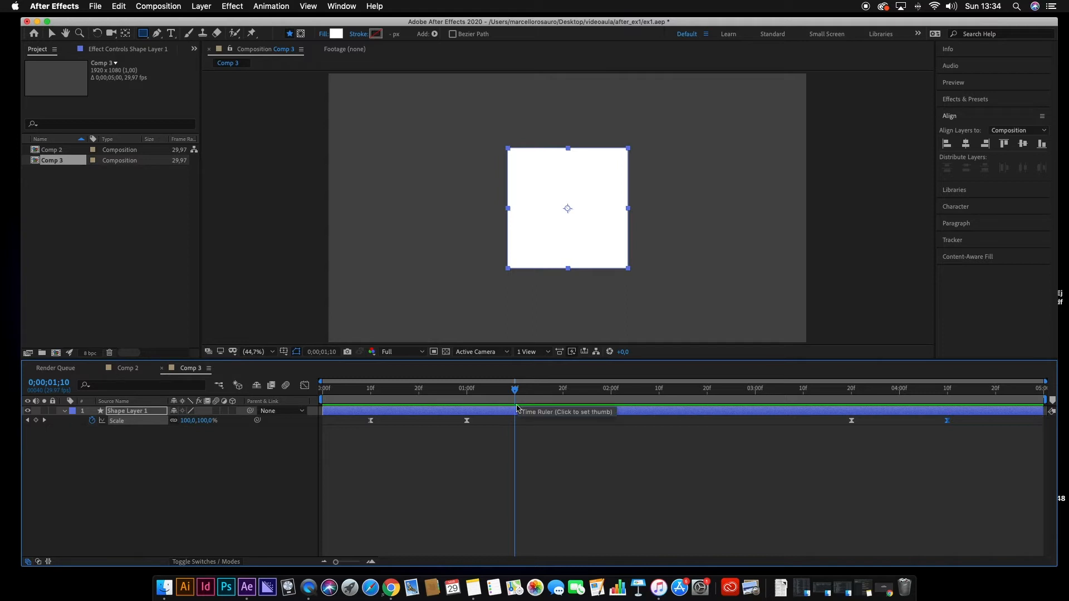
{"action": "key", "text": "r"}
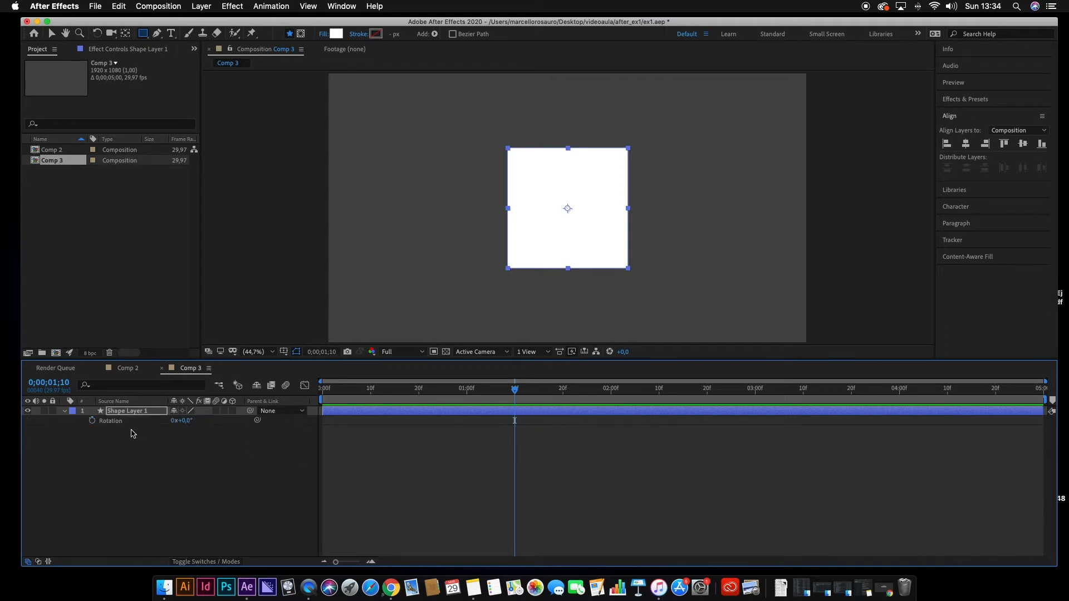
{"action": "left_click", "coordinate": [92, 421]}
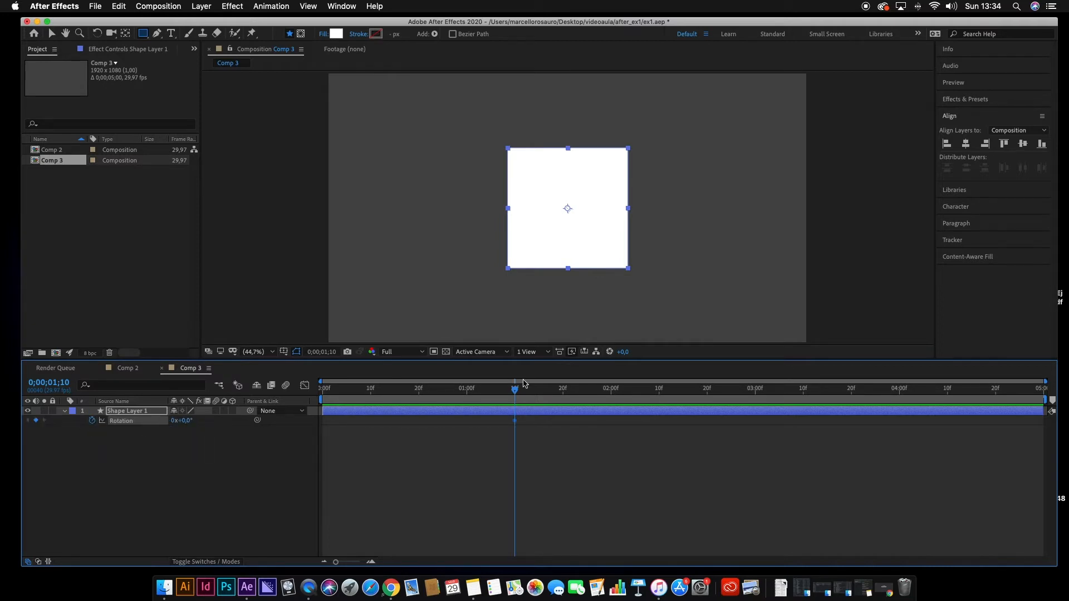
Add a Rotation keyframe of 90° for Shape Layer 1 at 0;00;02;00
{"action": "key", "text": "shift+Page_Down"}
{"action": "key", "text": "shift+Page_Down"}
{"action": "left_click", "coordinate": [186, 422]}
{"action": "left_click", "coordinate": [192, 469]}
{"action": "left_click", "coordinate": [186, 421]}
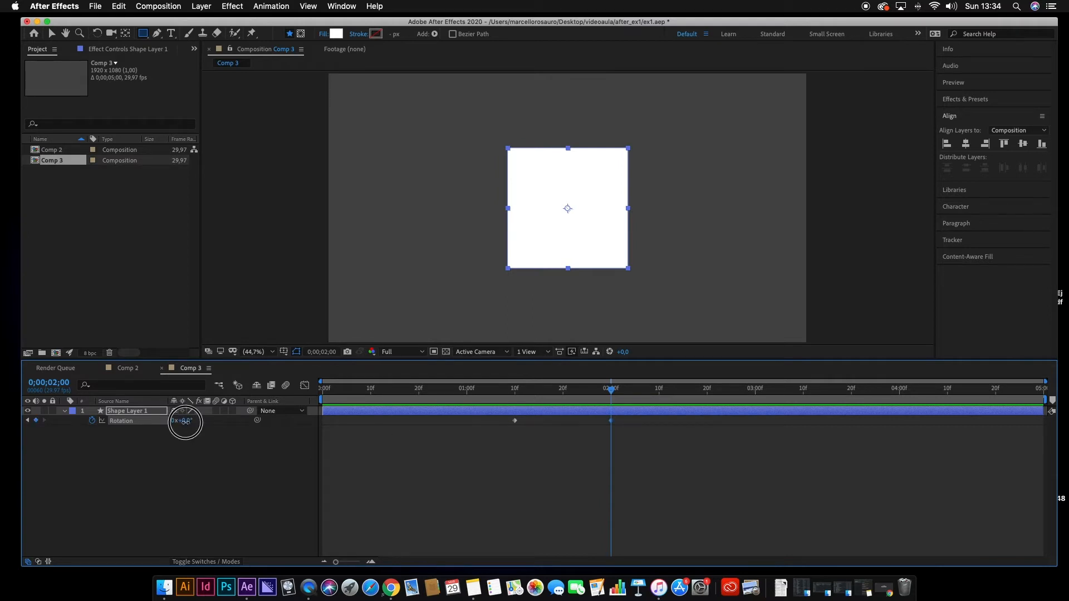
{"action": "key", "text": "Return"}
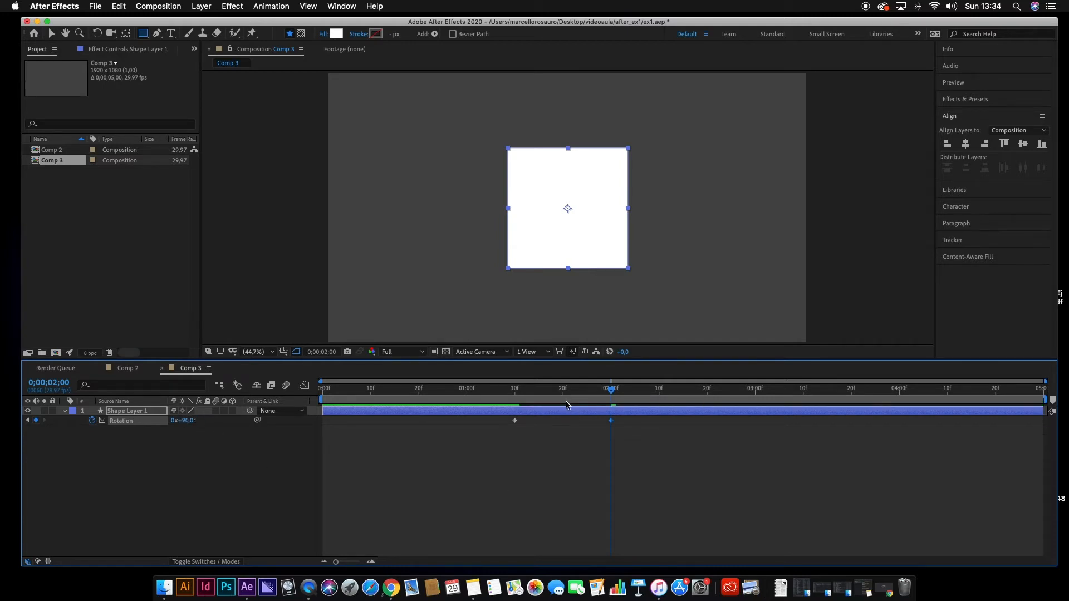
Show Shape Layer 1's Scale alongside Rotation and apply easing to both Rotation keyframes
{"action": "left_click", "coordinate": [568, 415]}
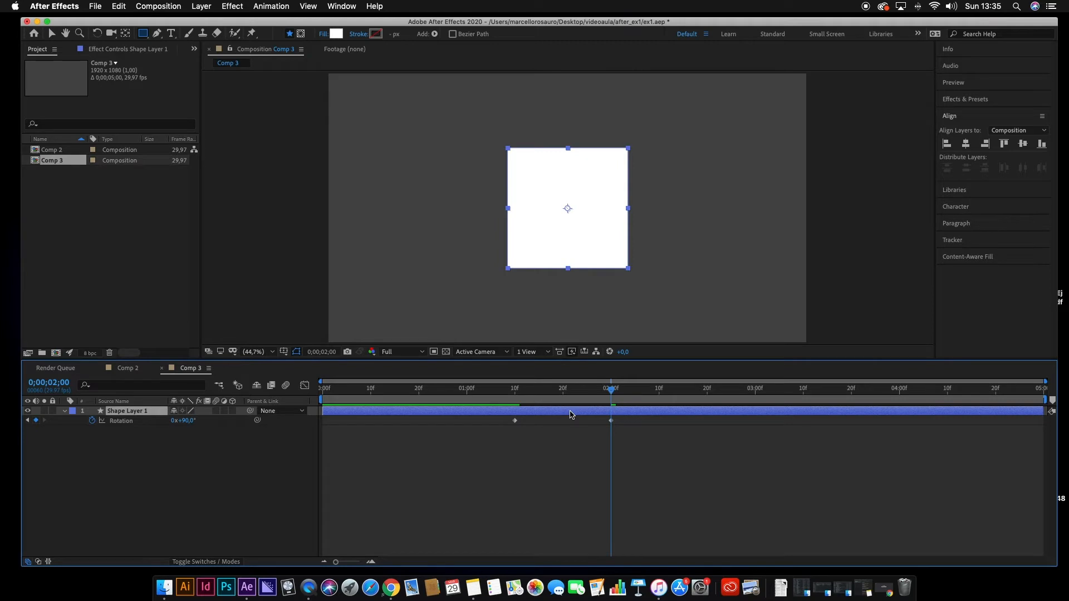
{"action": "key", "text": "shift+s"}
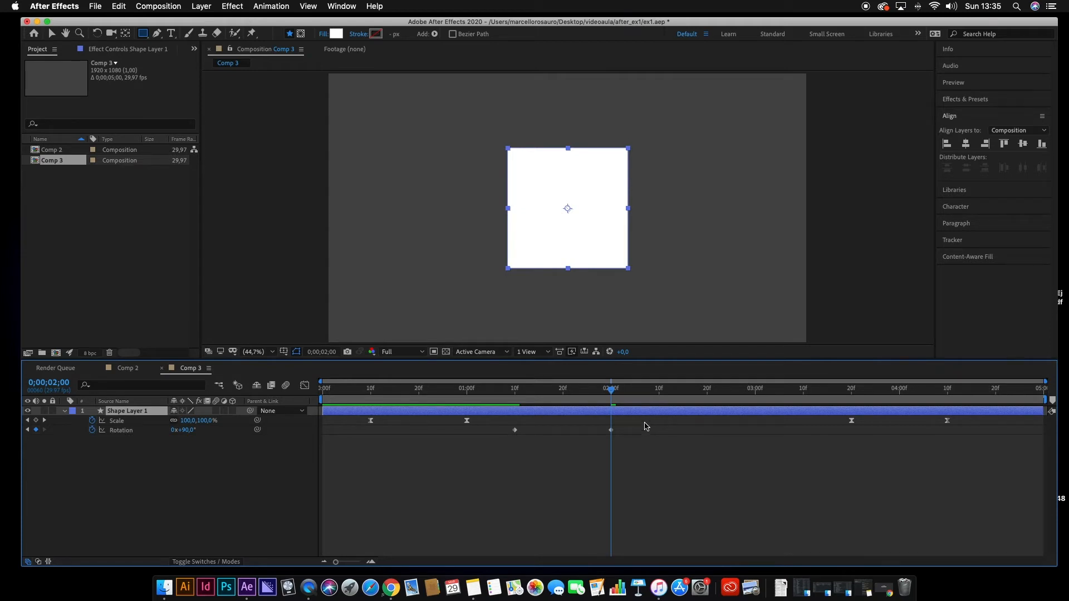
{"action": "left_click_drag", "start_coordinate": [645, 426], "coordinate": [503, 446]}
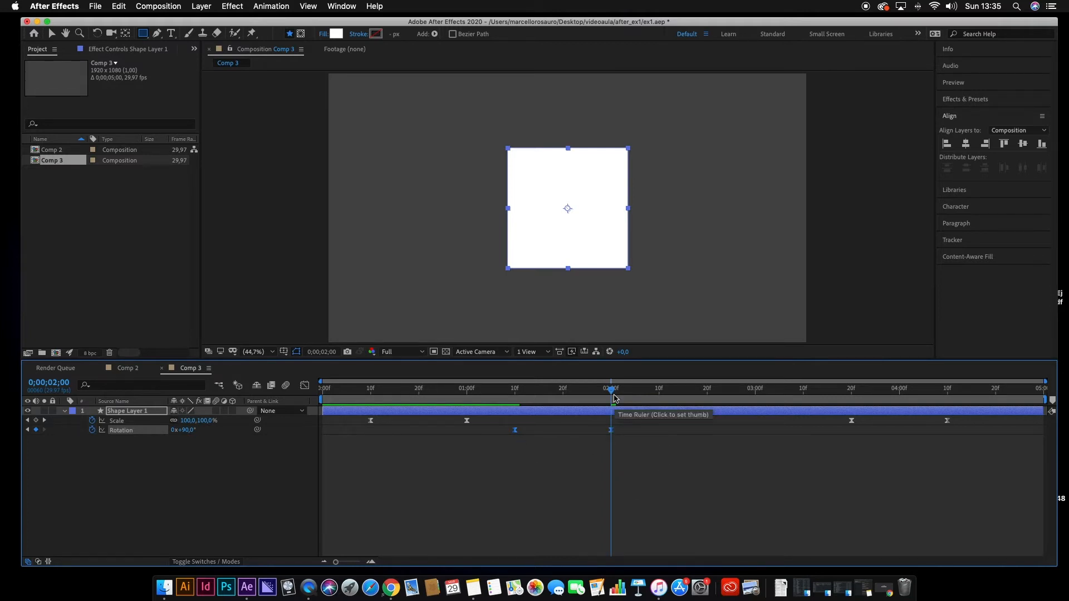
Scrub and play the Comp 3 animation from the start to check the eased rotation, and save the project
{"action": "mouse_move", "coordinate": [611, 390]}
{"action": "left_mouse_down"}
{"action": "mouse_move", "coordinate": [511, 394]}
{"action": "mouse_move", "coordinate": [539, 389]}
{"action": "left_mouse_up"}
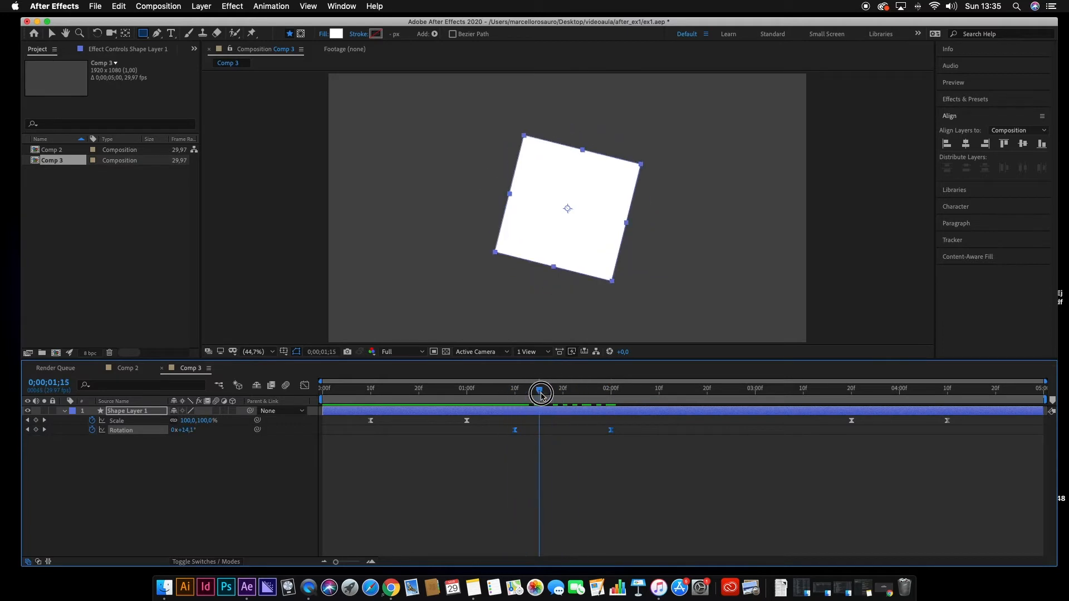
{"action": "mouse_move", "coordinate": [672, 451]}
{"action": "left_mouse_down"}
{"action": "mouse_move", "coordinate": [508, 430]}
{"action": "mouse_move", "coordinate": [491, 416]}
{"action": "left_mouse_up"}
{"action": "left_click_drag", "start_coordinate": [539, 391], "coordinate": [251, 395]}
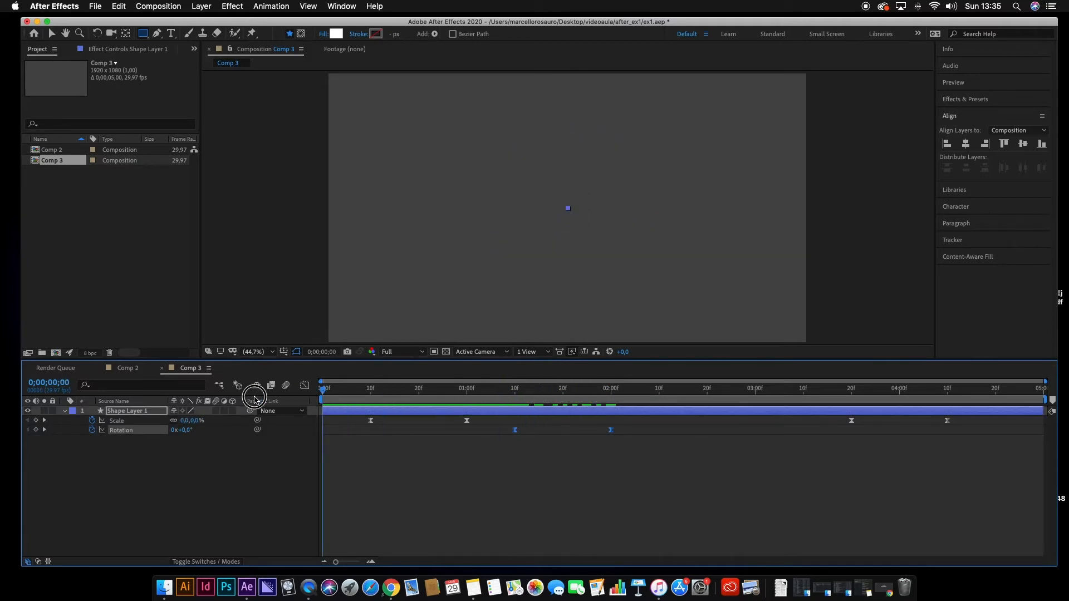
{"action": "key", "text": "space"}
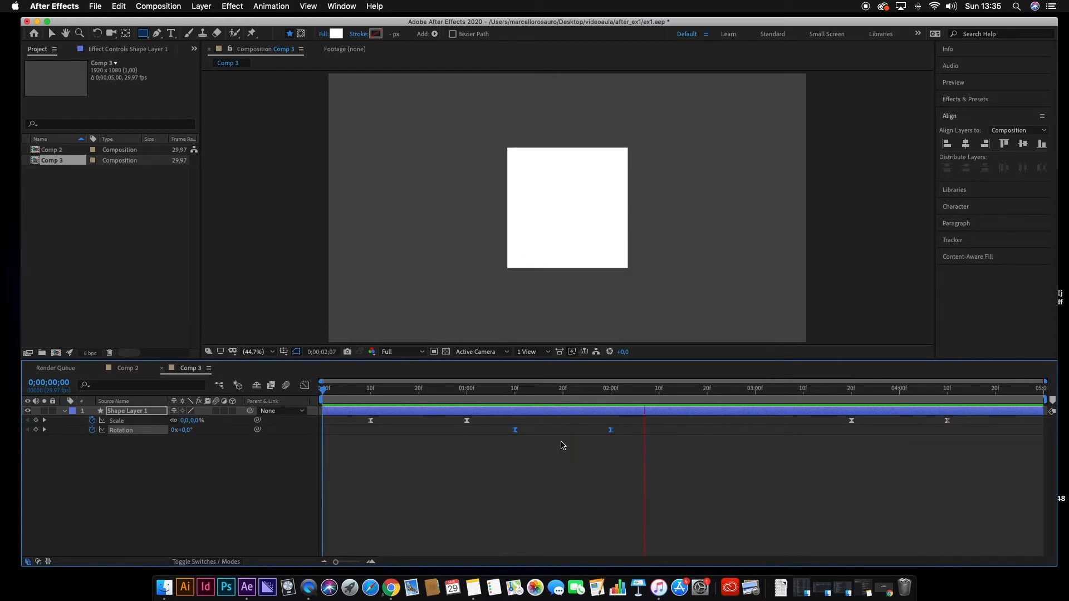
{"action": "key", "text": "space"}
{"action": "key", "text": "super+s"}
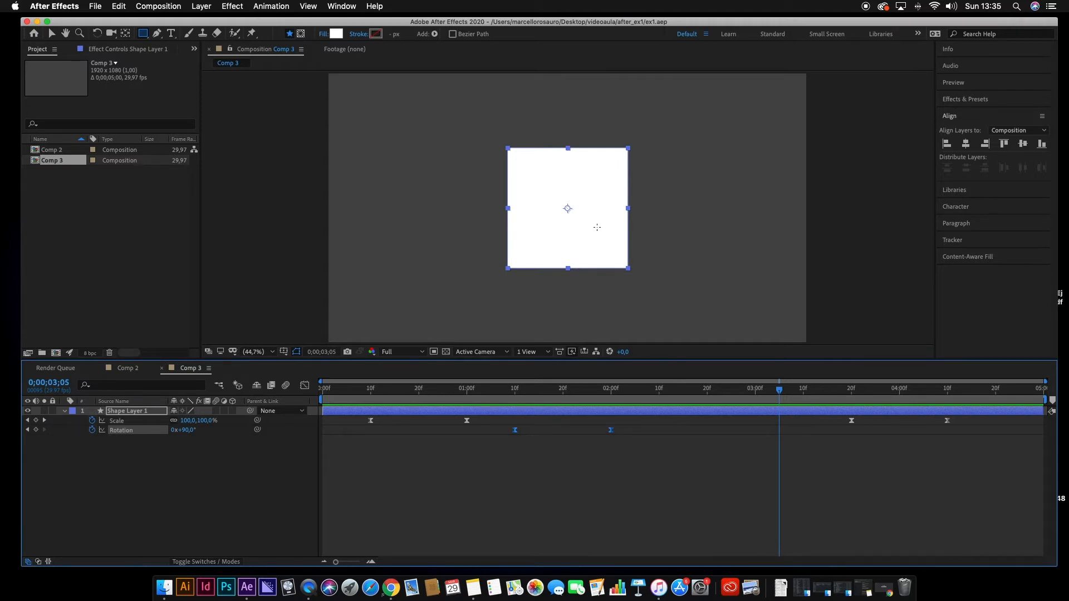
Replay the Comp 3 animation from the start and scrub through Comp 2's opening to compare the layered squares
{"action": "key", "text": "Home"}
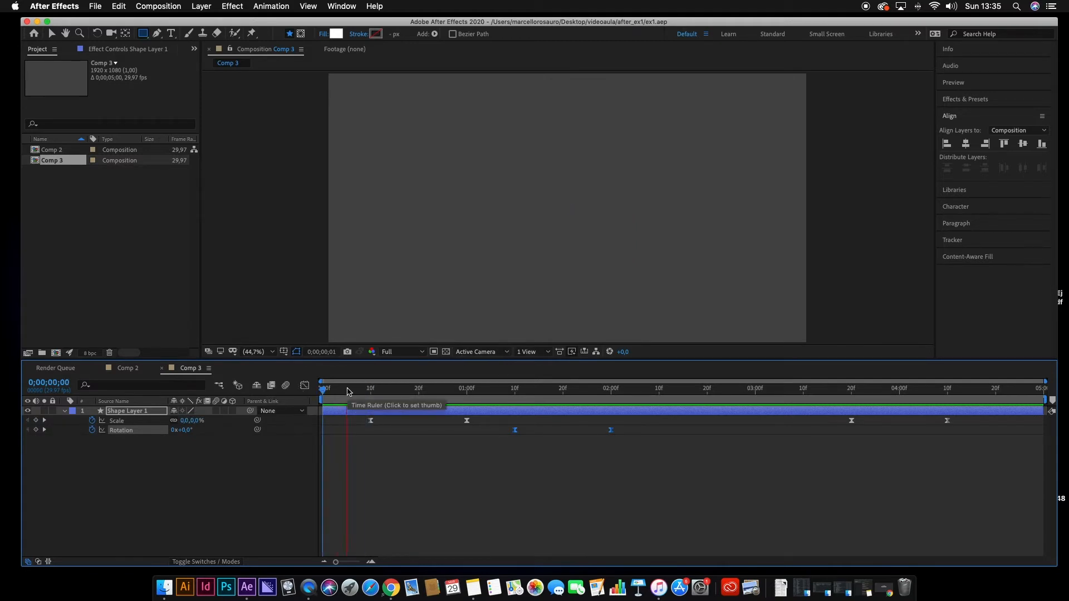
{"action": "key", "text": "space"}
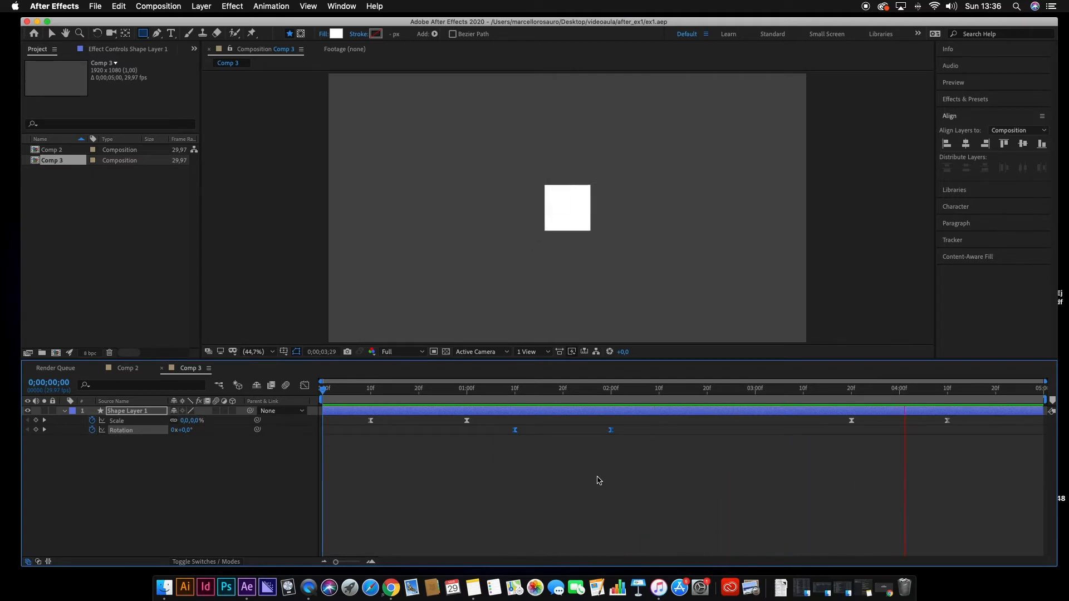
{"action": "key", "text": "space"}
{"action": "left_click", "coordinate": [127, 368]}
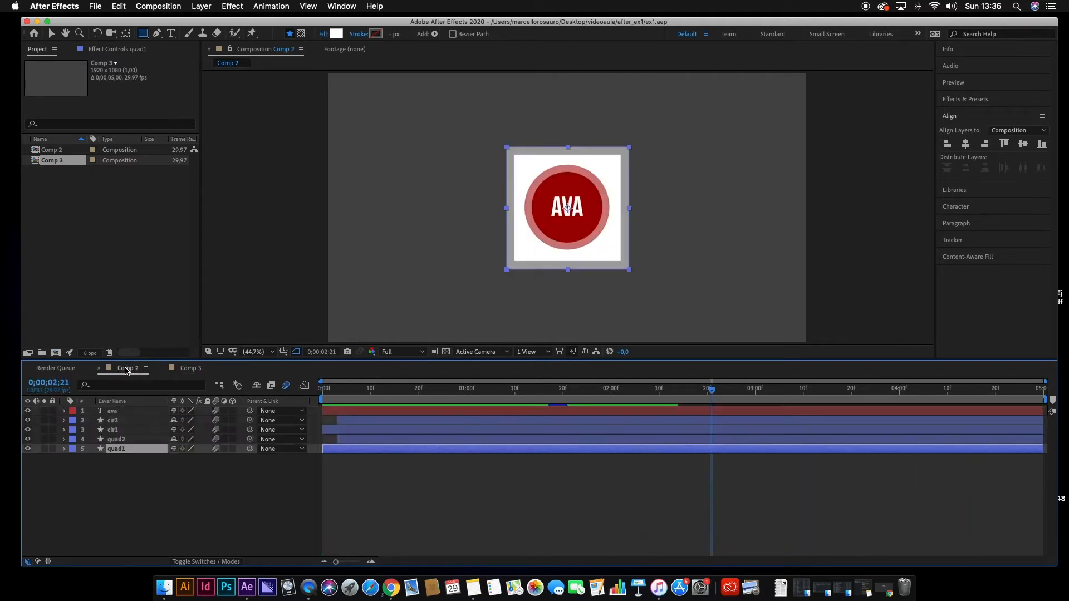
{"action": "left_click_drag", "start_coordinate": [354, 390], "coordinate": [404, 395]}
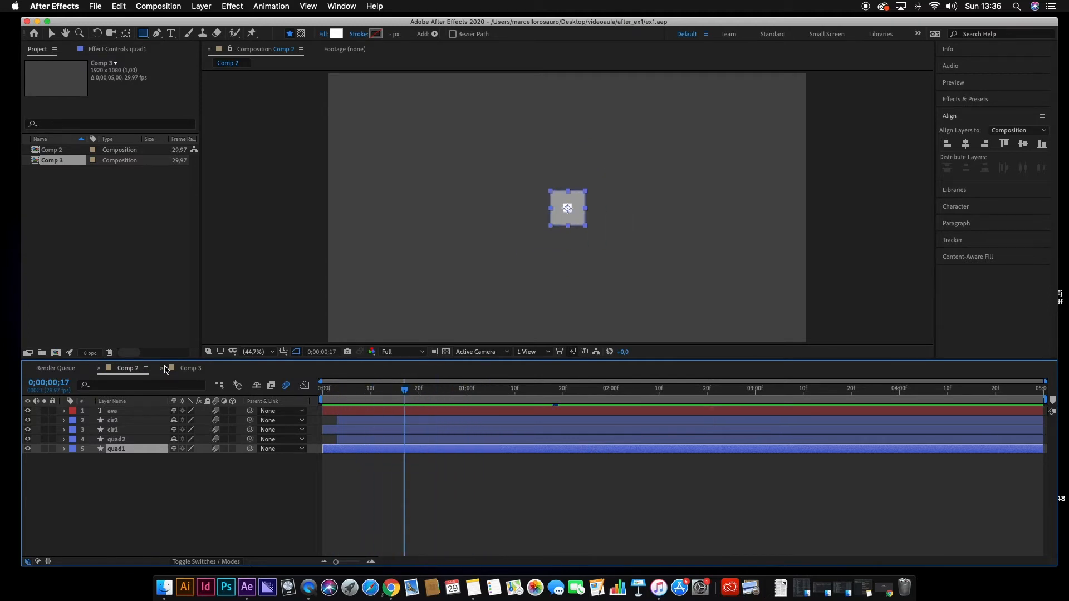
Return to Comp 3 and duplicate the animated Shape Layer 1
{"action": "left_click", "coordinate": [196, 369]}
{"action": "left_click", "coordinate": [498, 457]}
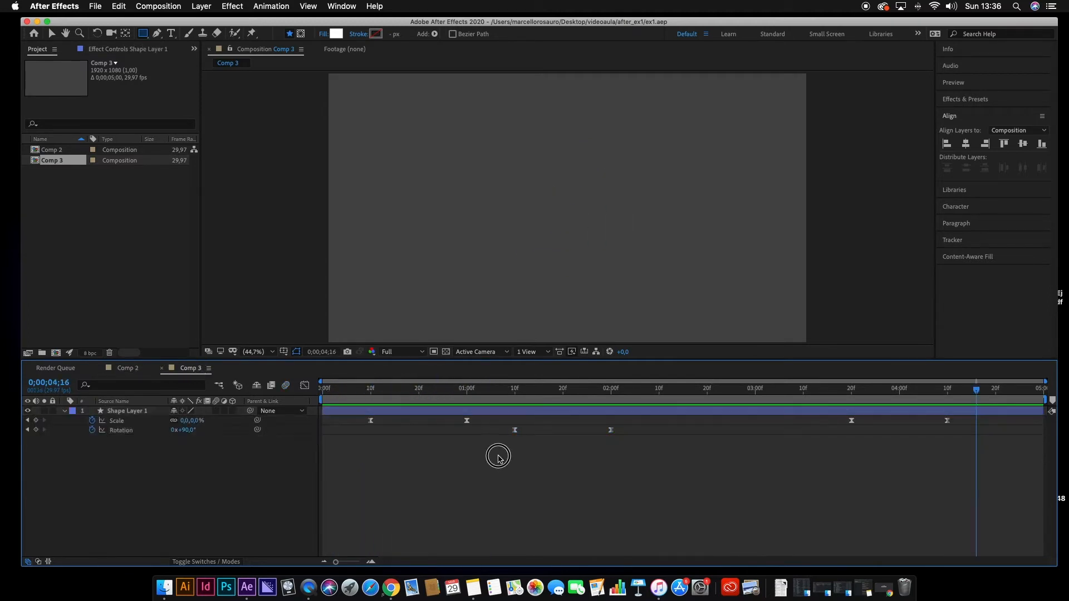
{"action": "left_click", "coordinate": [544, 412]}
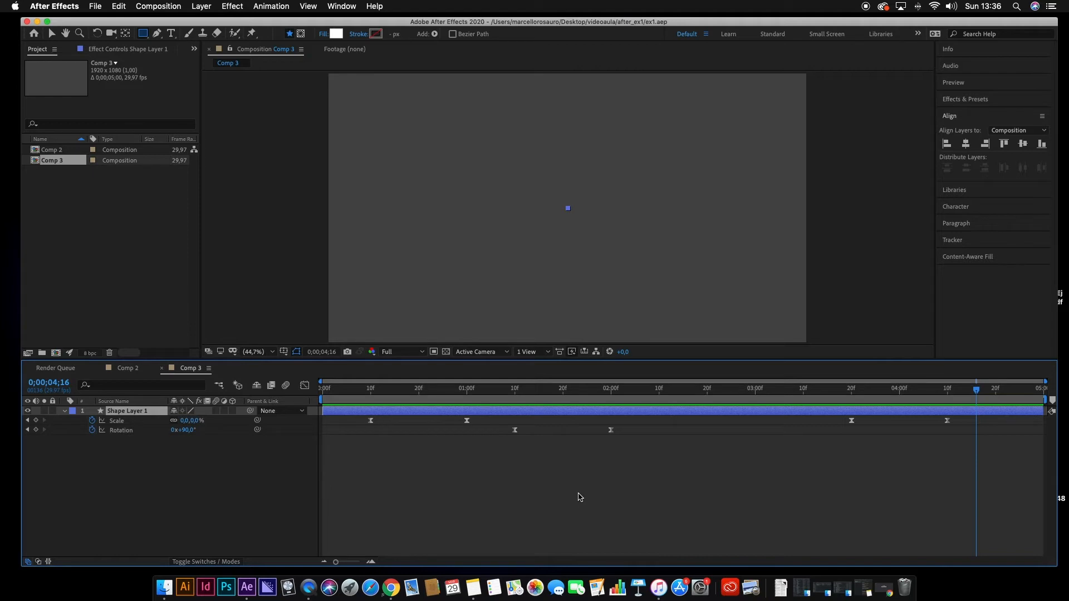
{"action": "key", "text": "super+d"}
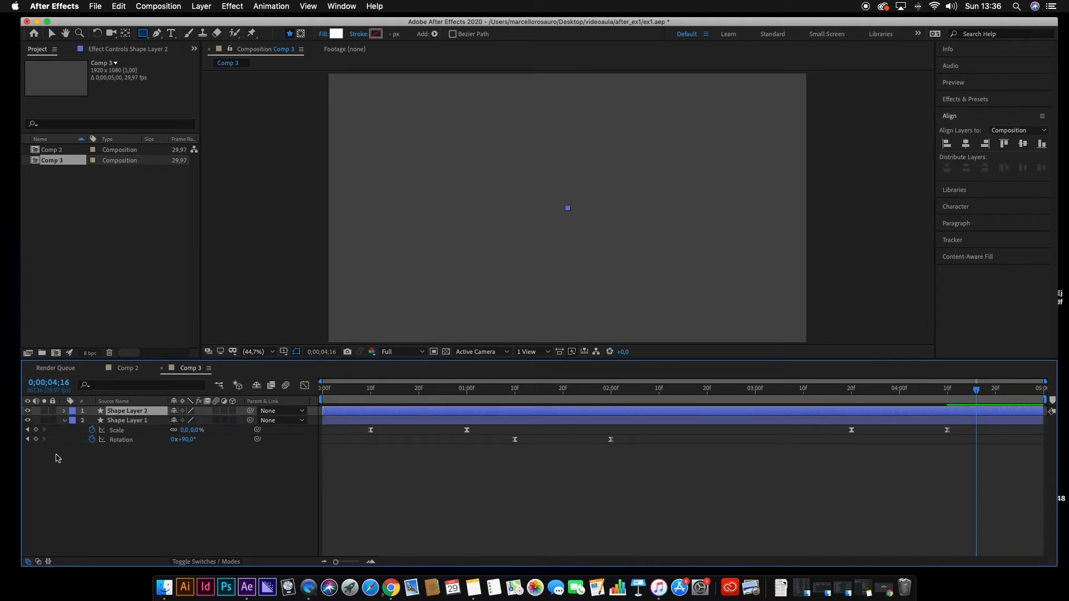
Play Comp 3 from the start with both square layers, and place the playhead at 0;00;01;00
{"action": "left_click_drag", "start_coordinate": [335, 388], "coordinate": [303, 387]}
{"action": "key", "text": "space"}
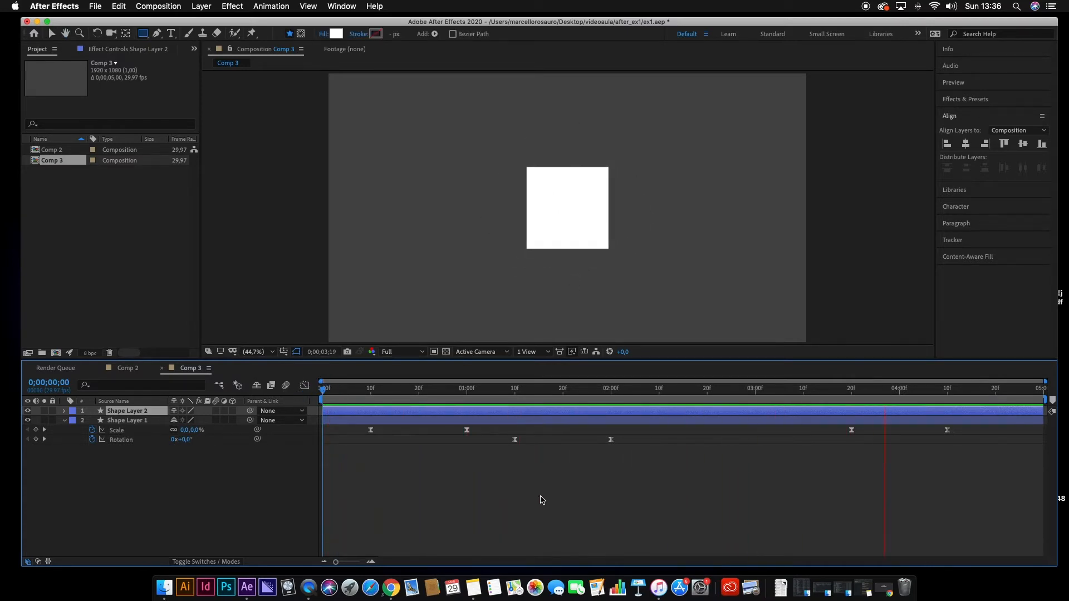
{"action": "left_click", "coordinate": [400, 425]}
{"action": "left_click", "coordinate": [407, 413]}
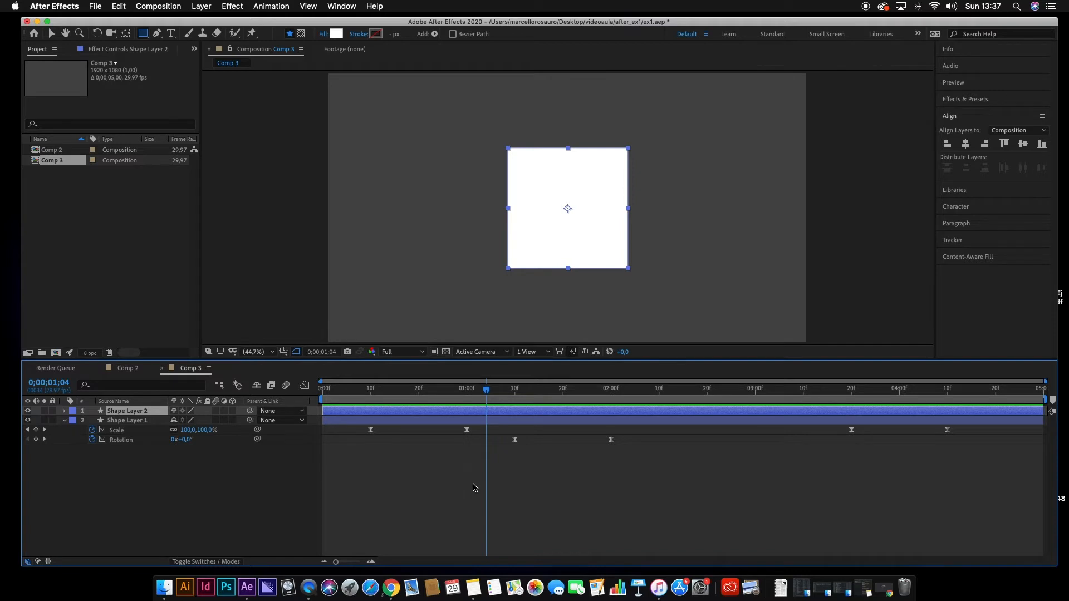
{"action": "left_click_drag", "start_coordinate": [486, 389], "coordinate": [467, 389]}
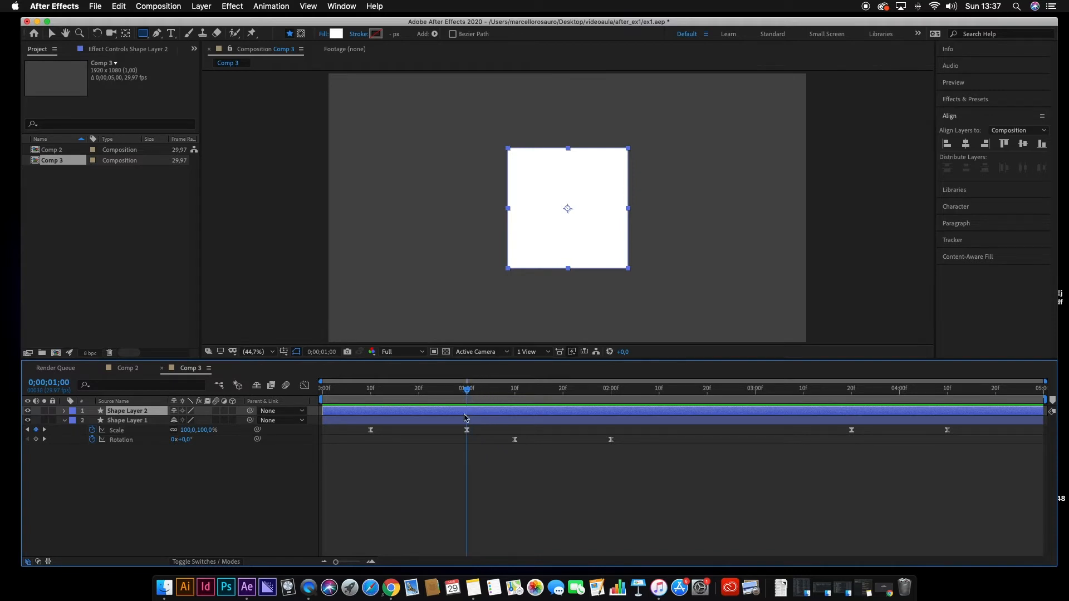
{"action": "left_click", "coordinate": [455, 424]}
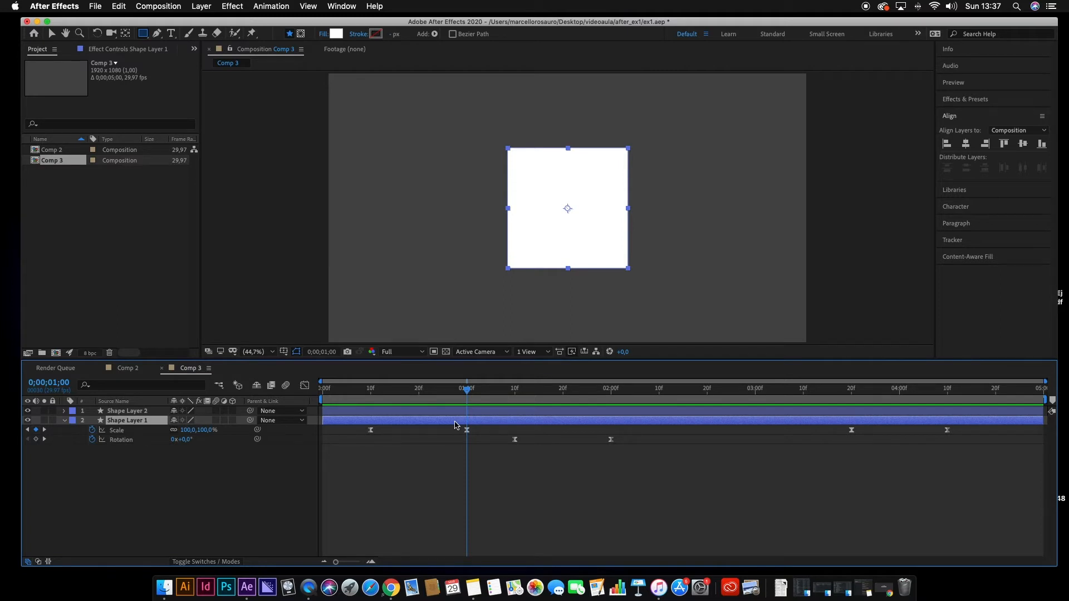
{"action": "left_click", "coordinate": [466, 430]}
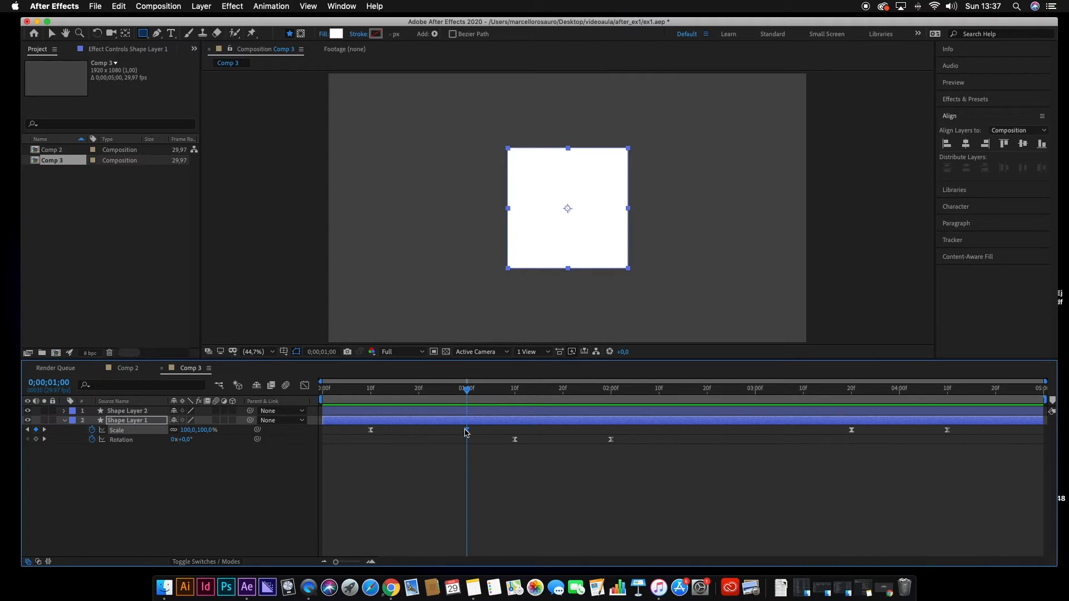
{"action": "left_click", "coordinate": [146, 510]}
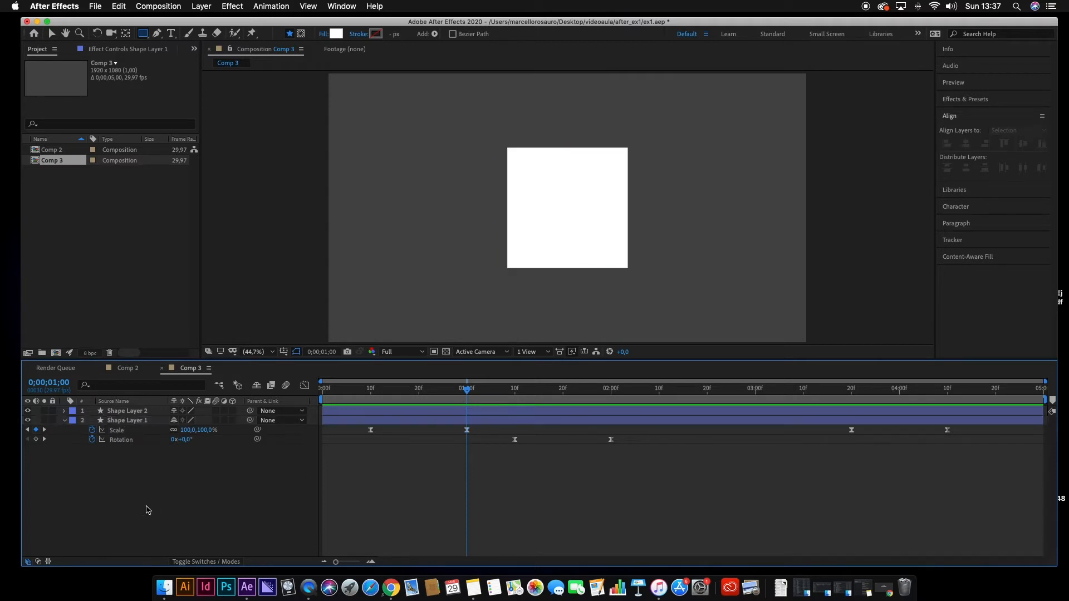
{"action": "left_click", "coordinate": [132, 424]}
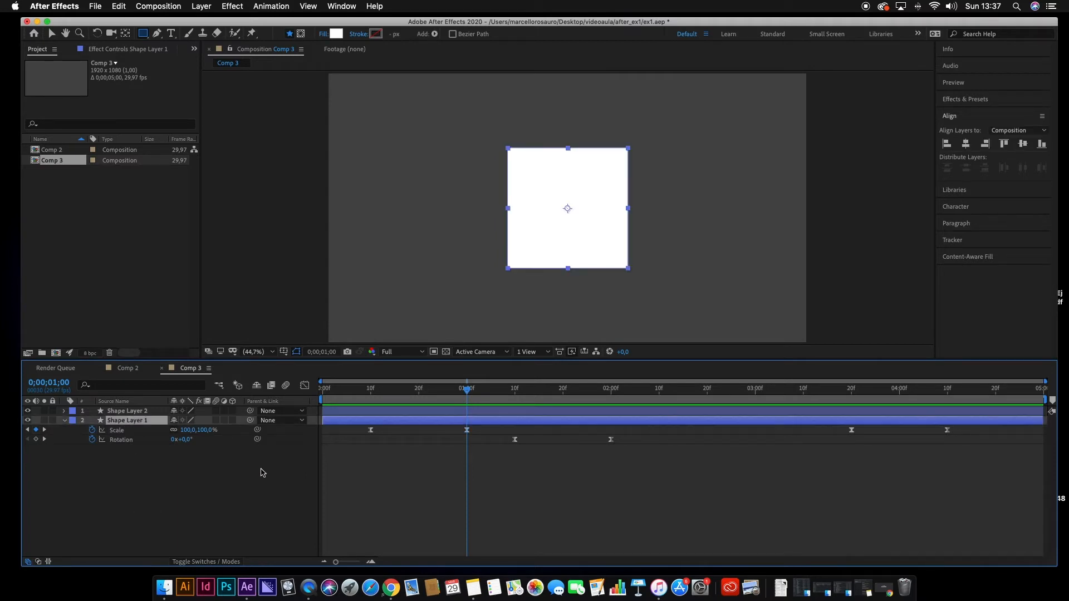
{"action": "left_click", "coordinate": [189, 506]}
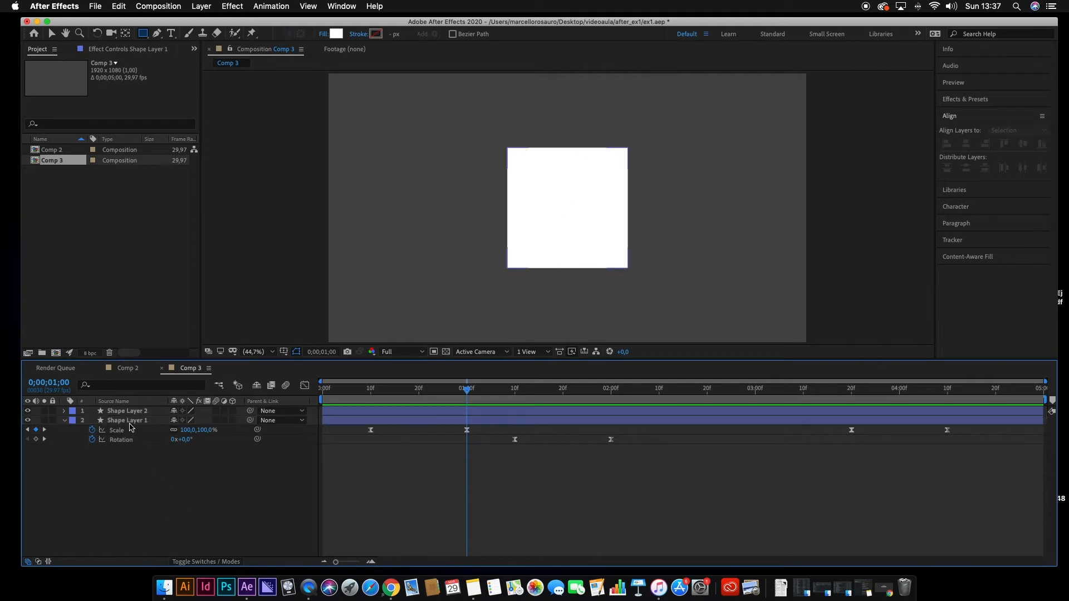
Rename Shape Layer 1 as quad1 and Shape Layer 2 as quad2
{"action": "left_click", "coordinate": [131, 423]}
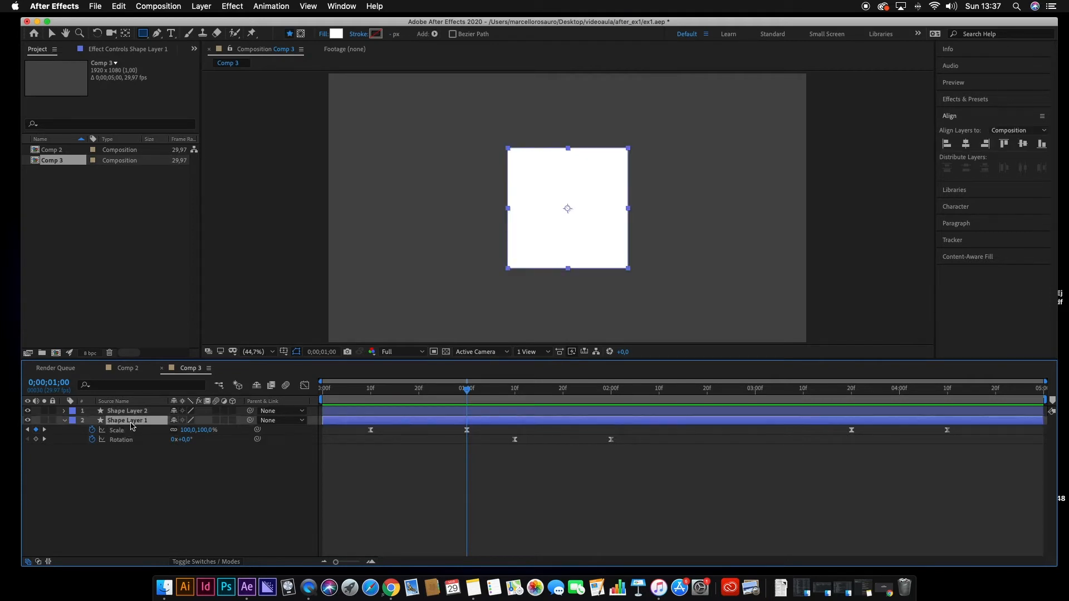
{"action": "key", "text": "Return"}
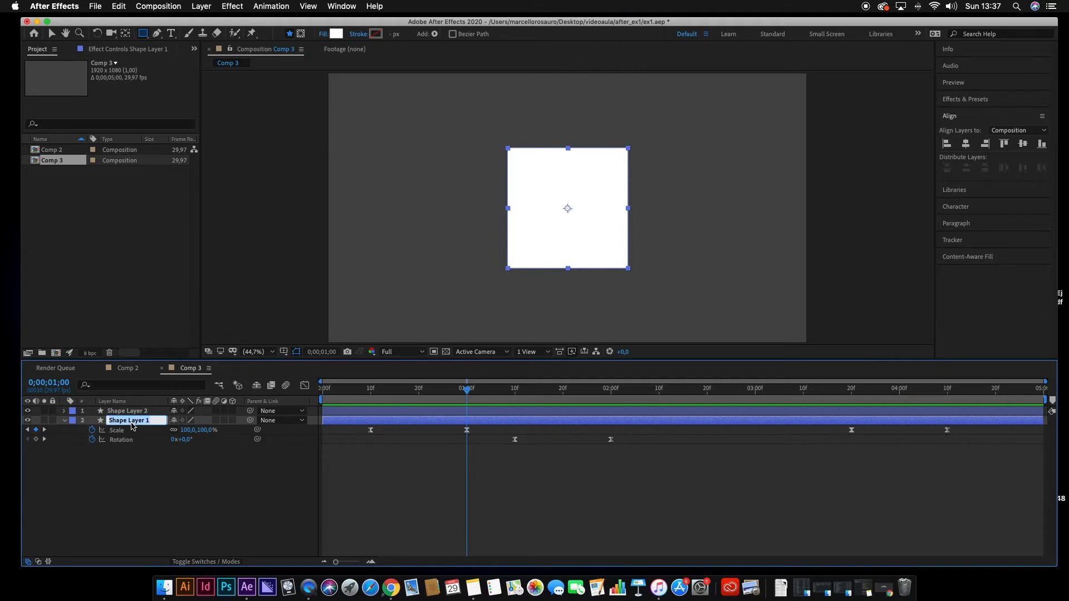
{"action": "type", "text": "quad1"}
{"action": "left_click", "coordinate": [130, 501]}
{"action": "left_click", "coordinate": [130, 412]}
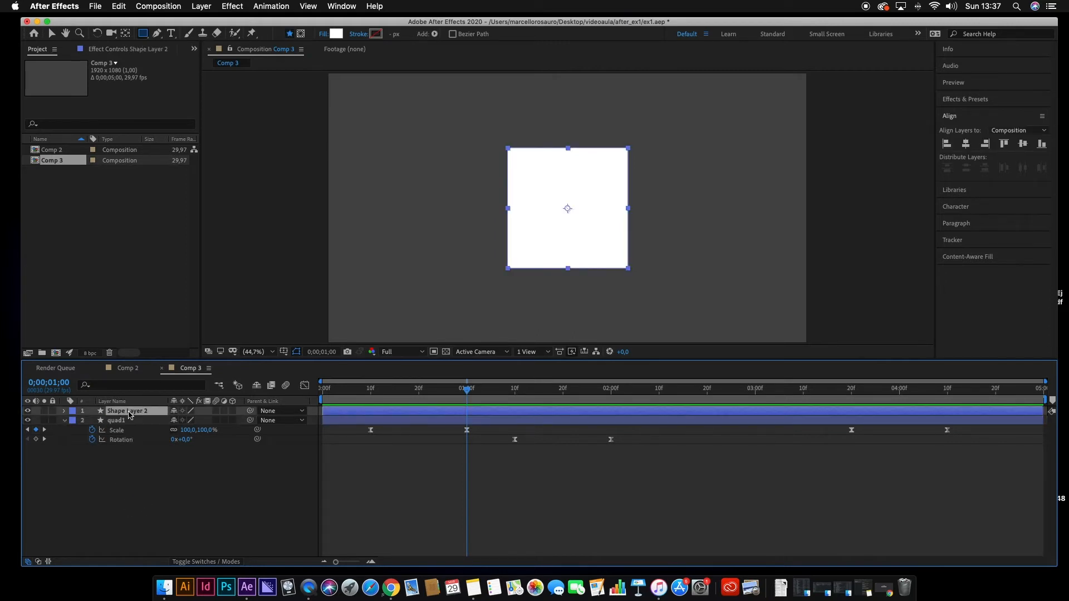
{"action": "key", "text": "Return"}
{"action": "type", "text": "quad2"}
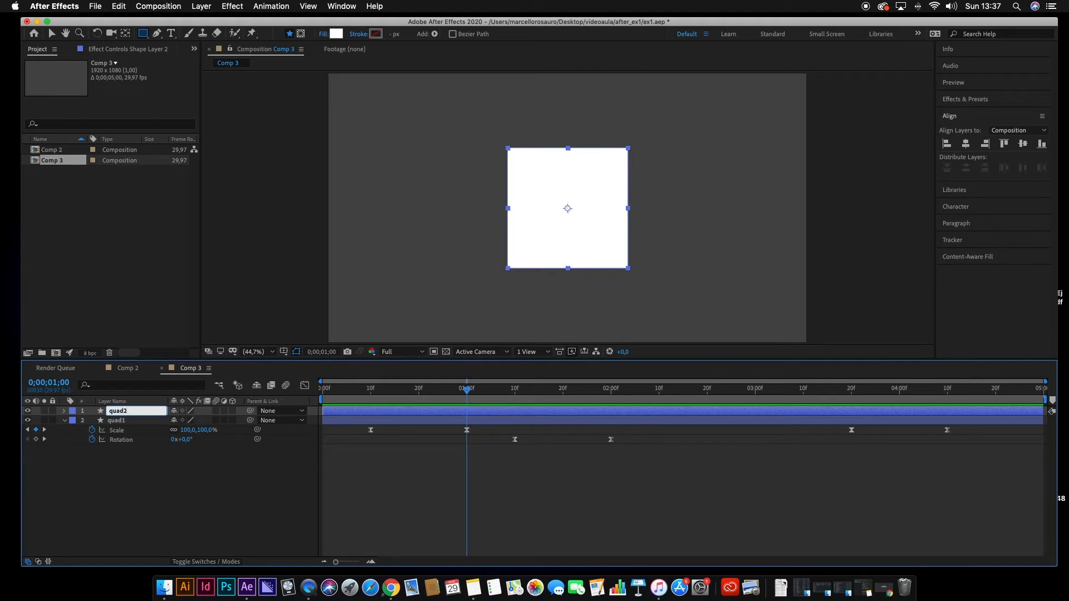
{"action": "left_click", "coordinate": [484, 534]}
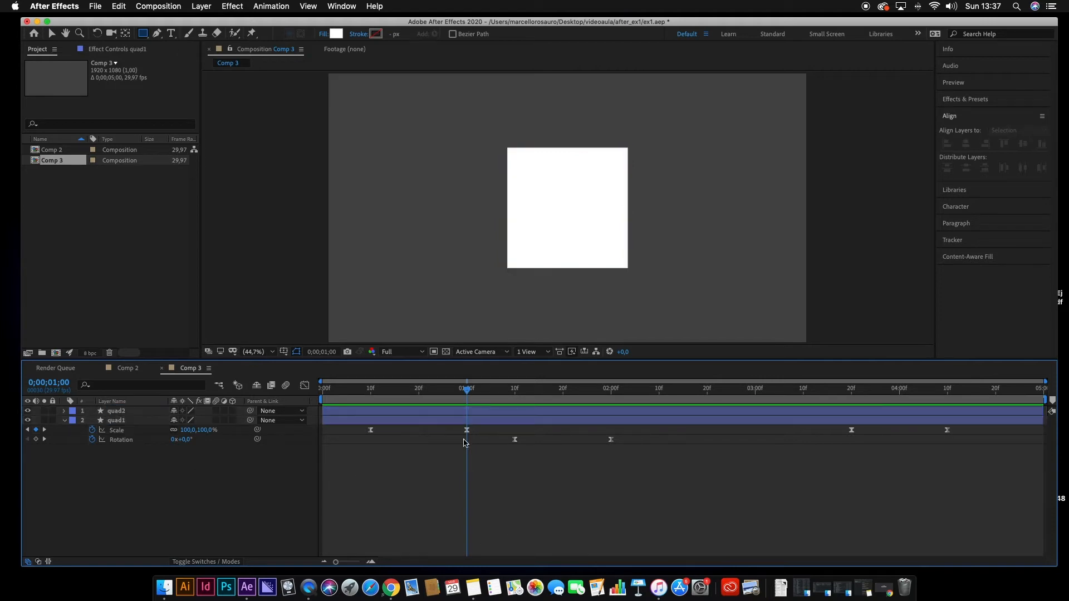
Set quad1's Scale keyframe at 0;00;01;00 to 120%
{"action": "left_click", "coordinate": [458, 424]}
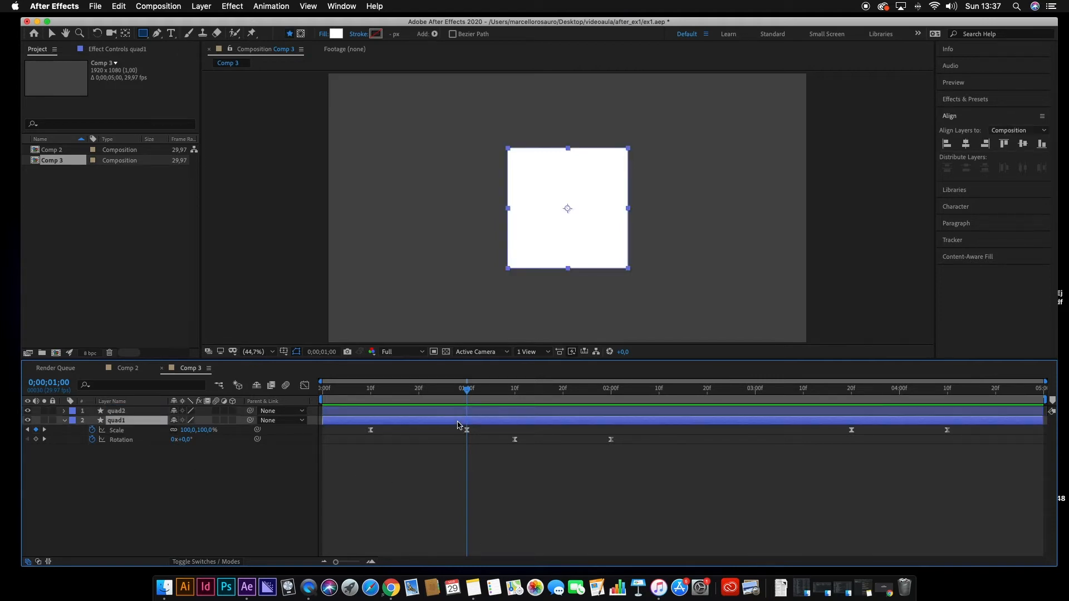
{"action": "left_click", "coordinate": [467, 431]}
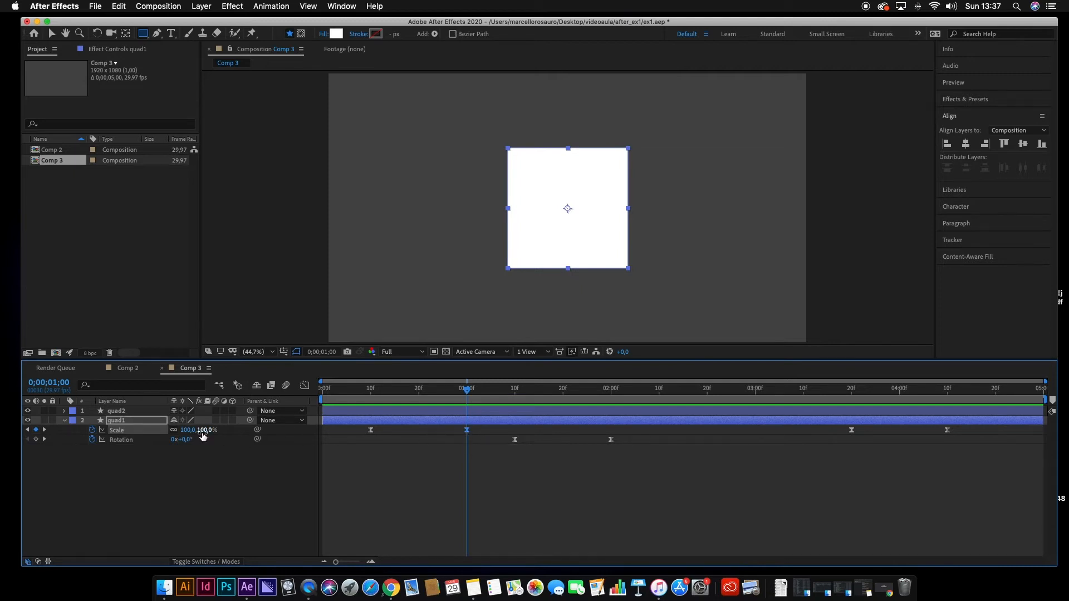
{"action": "left_click", "coordinate": [204, 430]}
{"action": "type", "text": "120"}
{"action": "key", "text": "Return"}
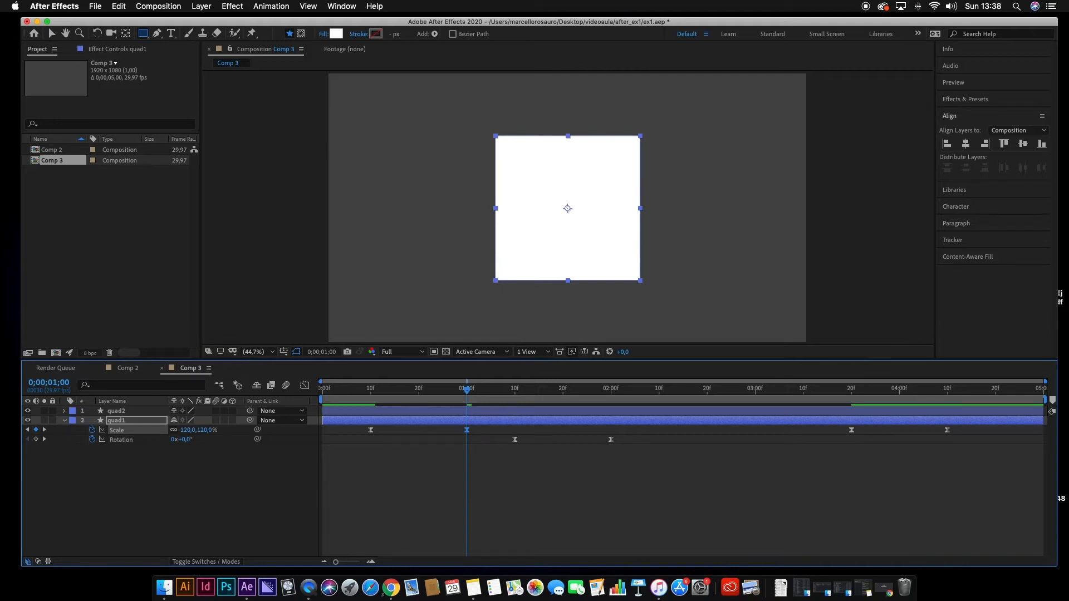
Step through quad1's Scale keyframes and place the playhead on the keyframe at 0;00;03;20
{"action": "left_click", "coordinate": [852, 429]}
{"action": "left_click_drag", "start_coordinate": [467, 390], "coordinate": [466, 425]}
{"action": "mouse_move", "coordinate": [854, 435]}
{"action": "left_click", "coordinate": [45, 432]}
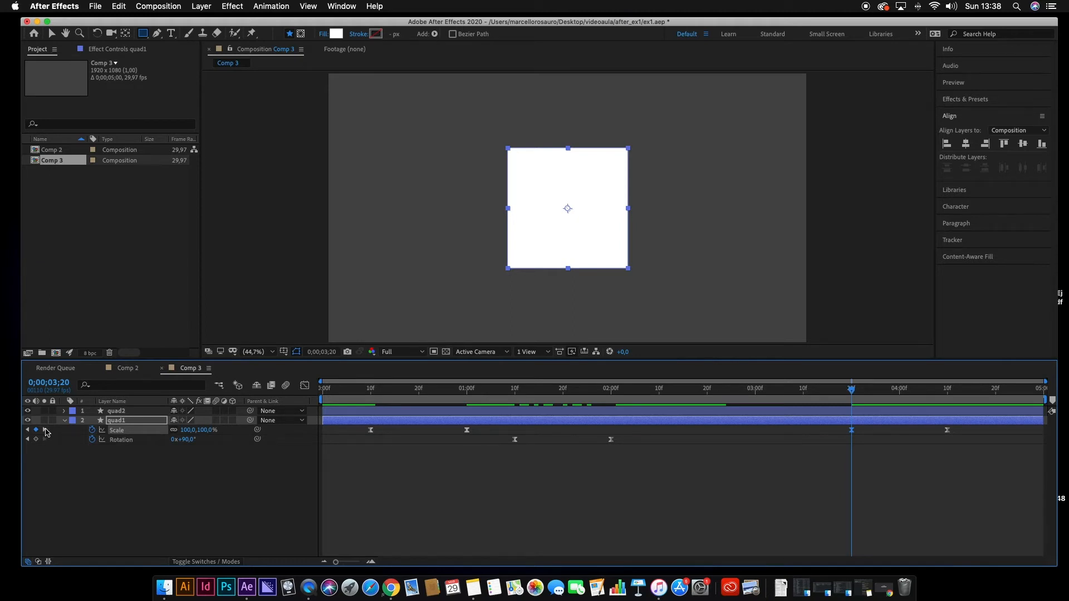
{"action": "left_click", "coordinate": [46, 431]}
{"action": "left_click", "coordinate": [28, 432]}
{"action": "left_click", "coordinate": [29, 430]}
{"action": "left_click", "coordinate": [28, 430]}
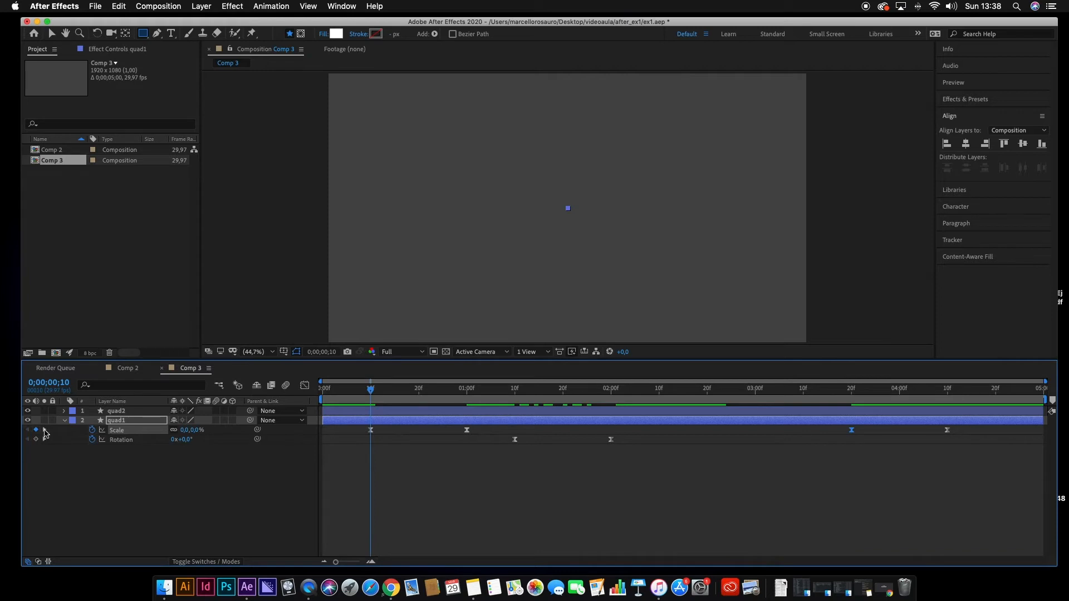
{"action": "left_click", "coordinate": [45, 430]}
{"action": "left_click", "coordinate": [45, 430]}
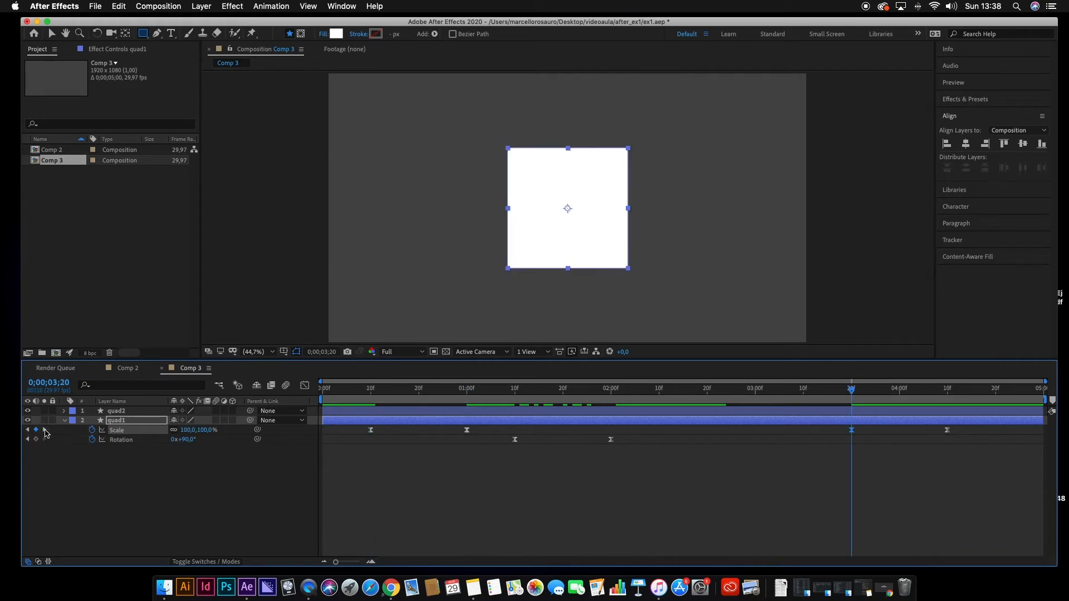
Set quad1's Scale keyframe at 0;00;03;20 to 120%
{"action": "left_click", "coordinate": [554, 517]}
{"action": "left_click", "coordinate": [711, 421]}
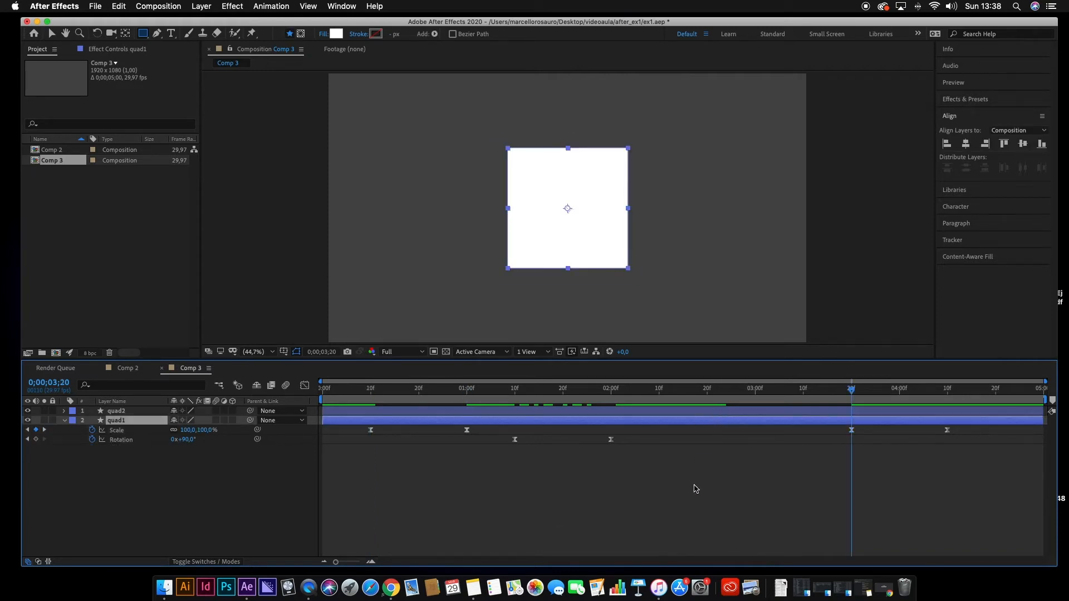
{"action": "left_click", "coordinate": [853, 431]}
{"action": "left_click", "coordinate": [206, 431]}
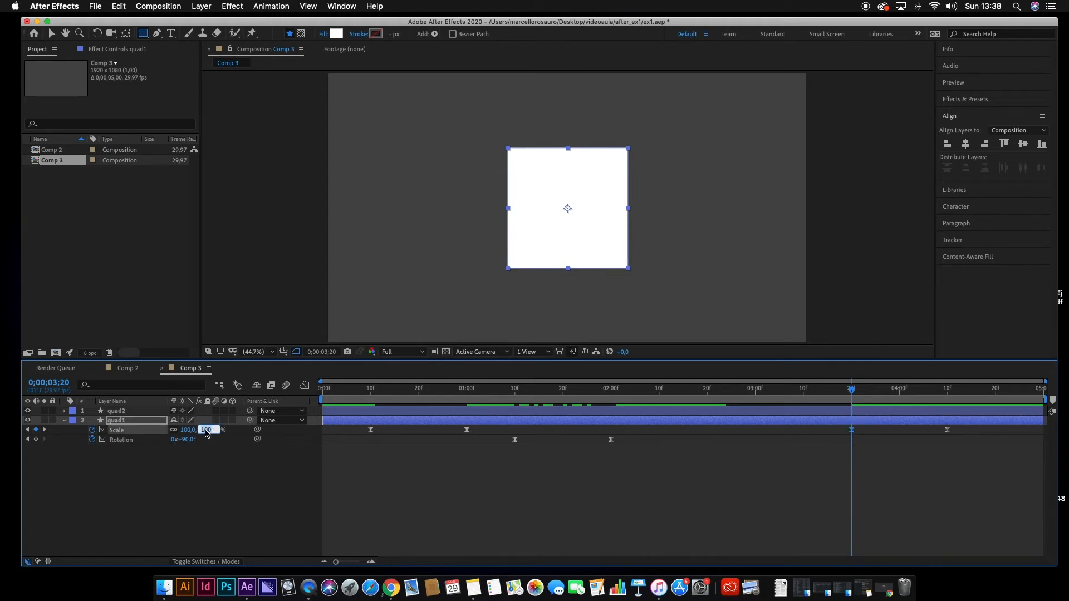
{"action": "type", "text": "120"}
{"action": "key", "text": "Return"}
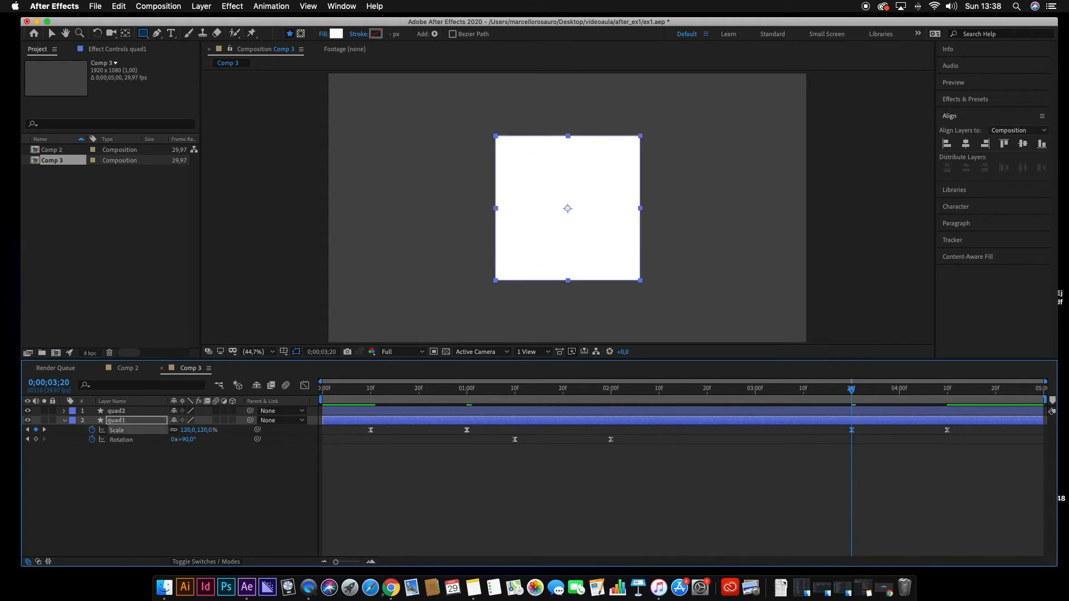
Compare quad1's Scale keyframes at 0;00;01;00 and 0;00;03;20
{"action": "left_click_drag", "start_coordinate": [844, 393], "coordinate": [467, 399]}
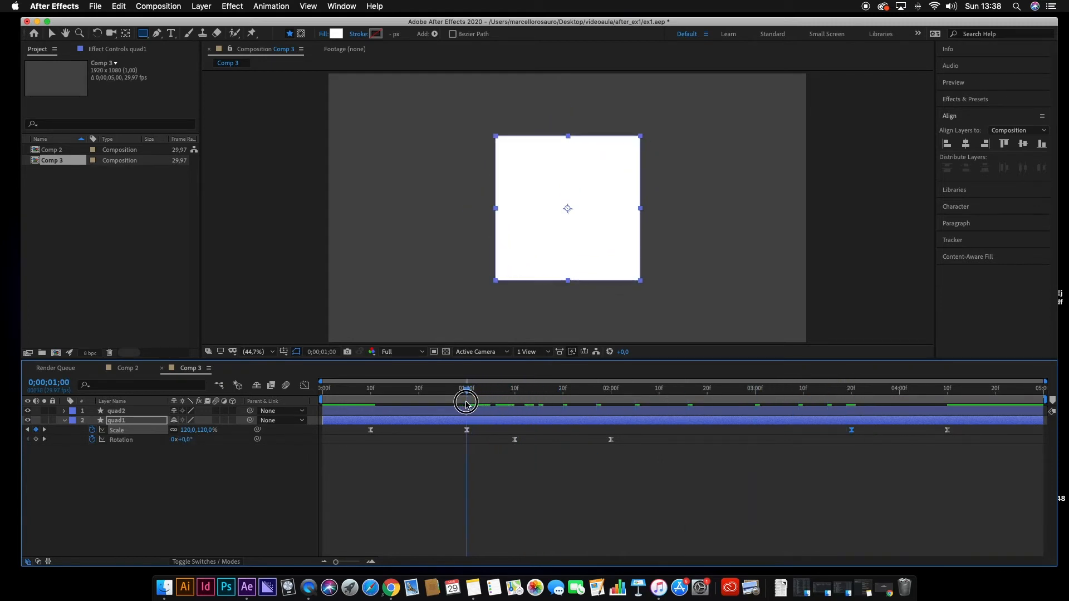
{"action": "left_click", "coordinate": [467, 430]}
{"action": "left_click", "coordinate": [45, 431]}
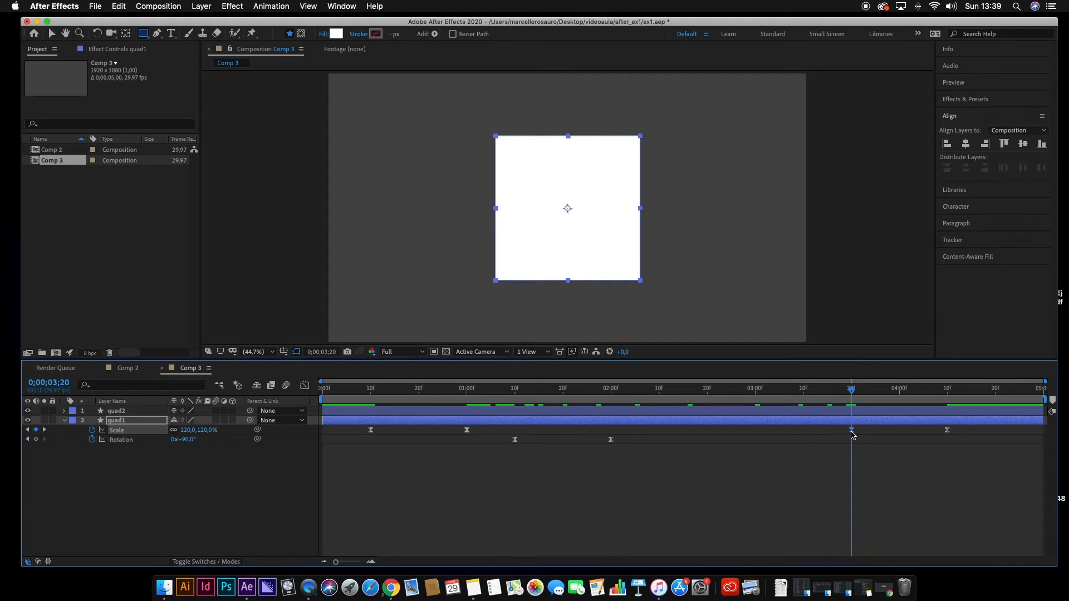
Reveal quad1's Opacity property and set it to 50%
{"action": "left_click", "coordinate": [823, 423]}
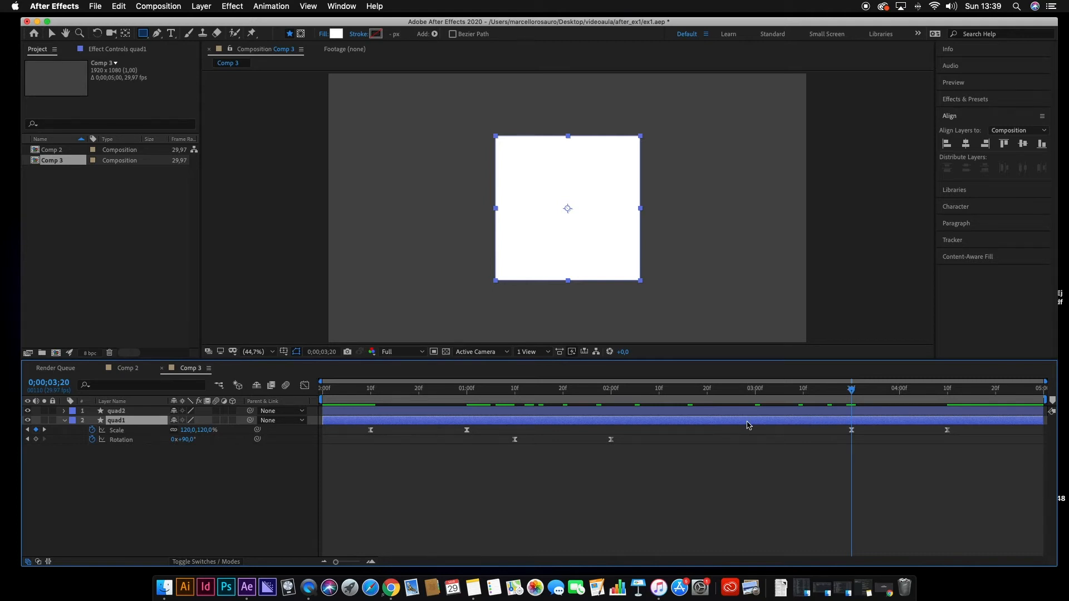
{"action": "key", "text": "t"}
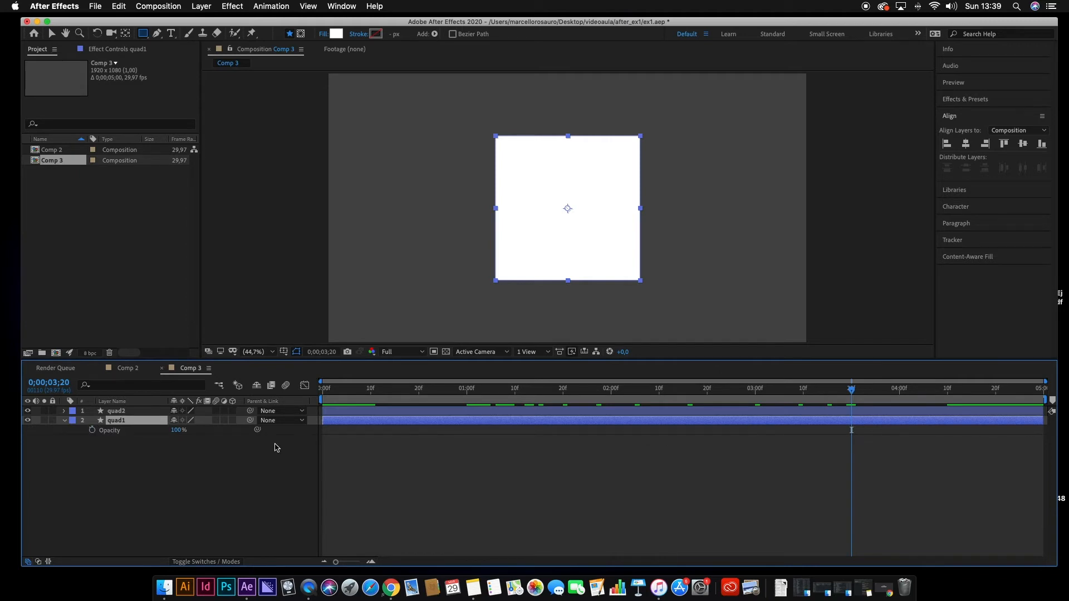
{"action": "left_click", "coordinate": [179, 430]}
{"action": "type", "text": "50"}
{"action": "key", "text": "Return"}
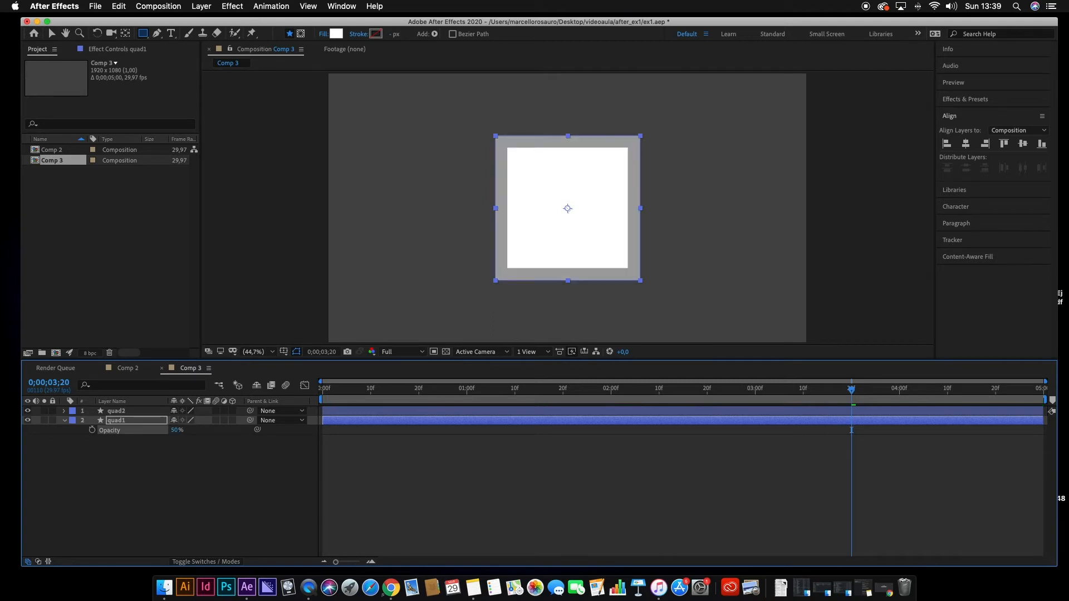
Show quad1's keyframed properties and scrub back to its Scale keyframe at 0;00;01;00
{"action": "left_click_drag", "start_coordinate": [851, 390], "coordinate": [666, 410]}
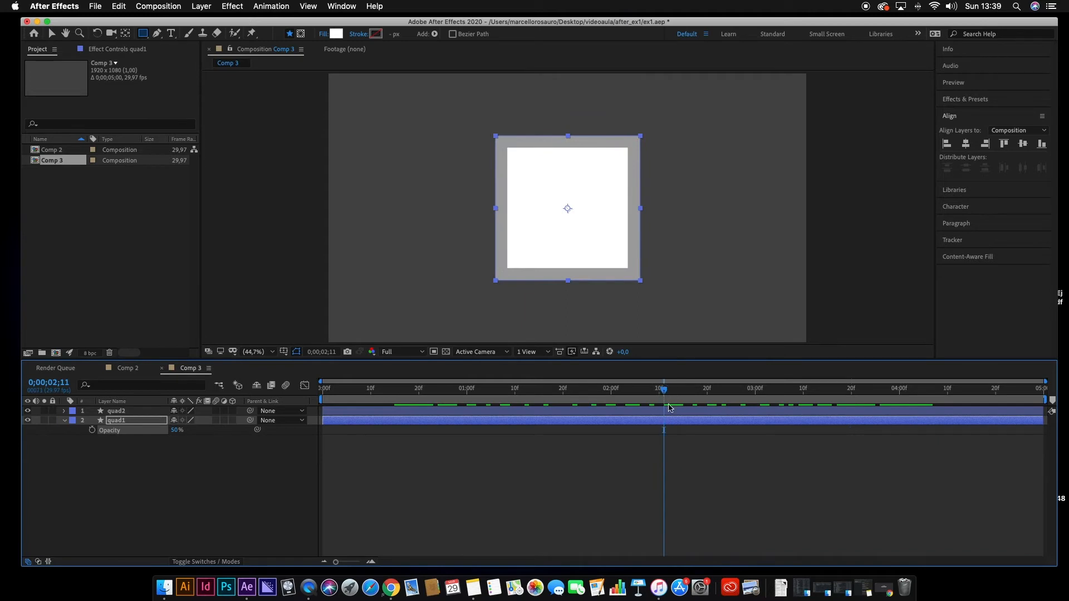
{"action": "left_click", "coordinate": [682, 423]}
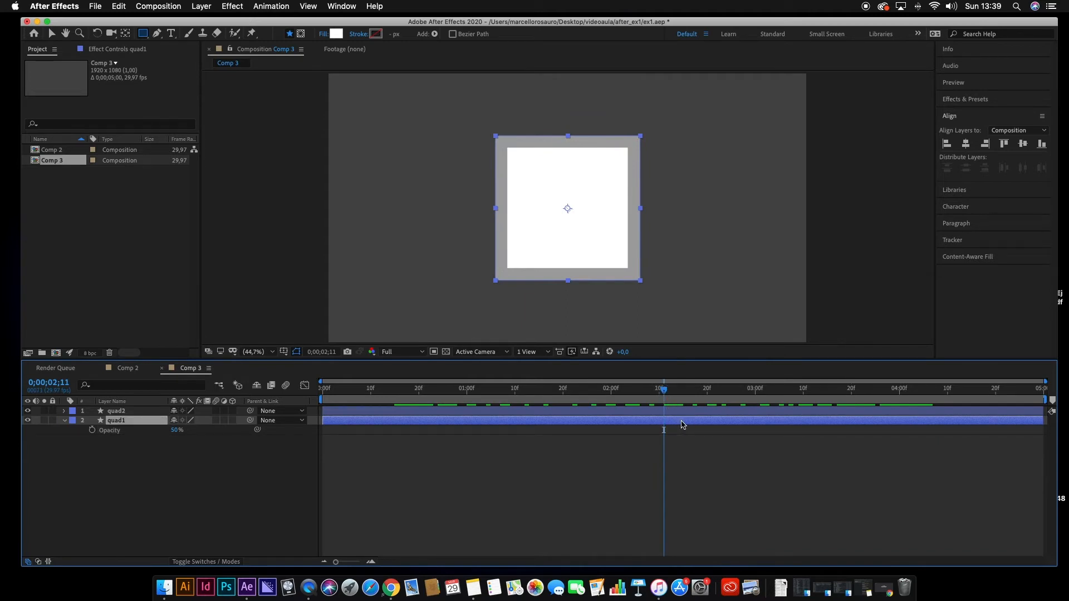
{"action": "key", "text": "u"}
{"action": "left_click", "coordinate": [467, 430]}
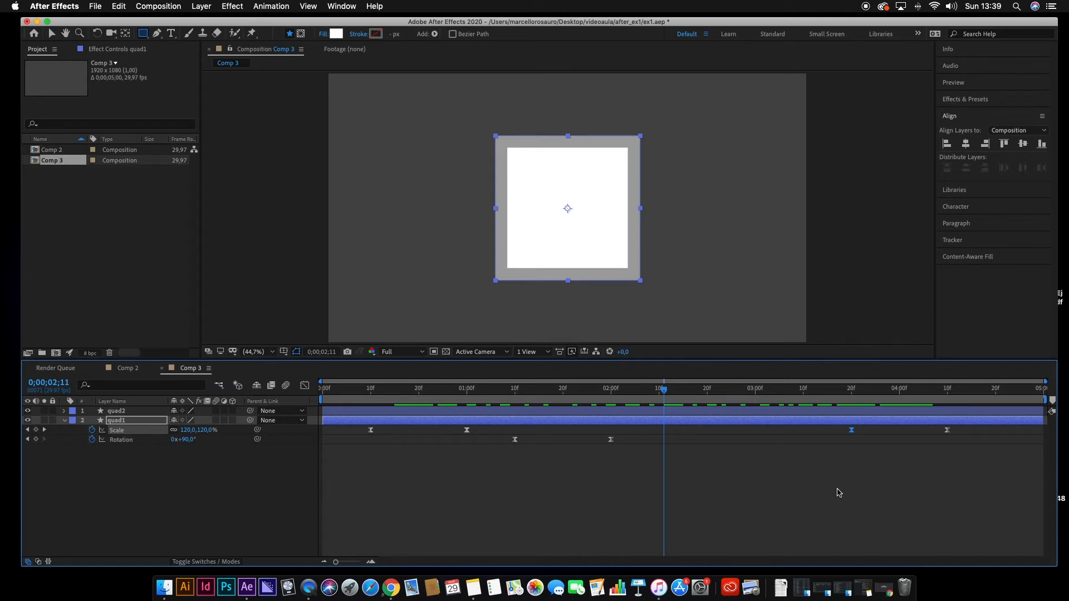
{"action": "left_click_drag", "start_coordinate": [664, 391], "coordinate": [467, 399]}
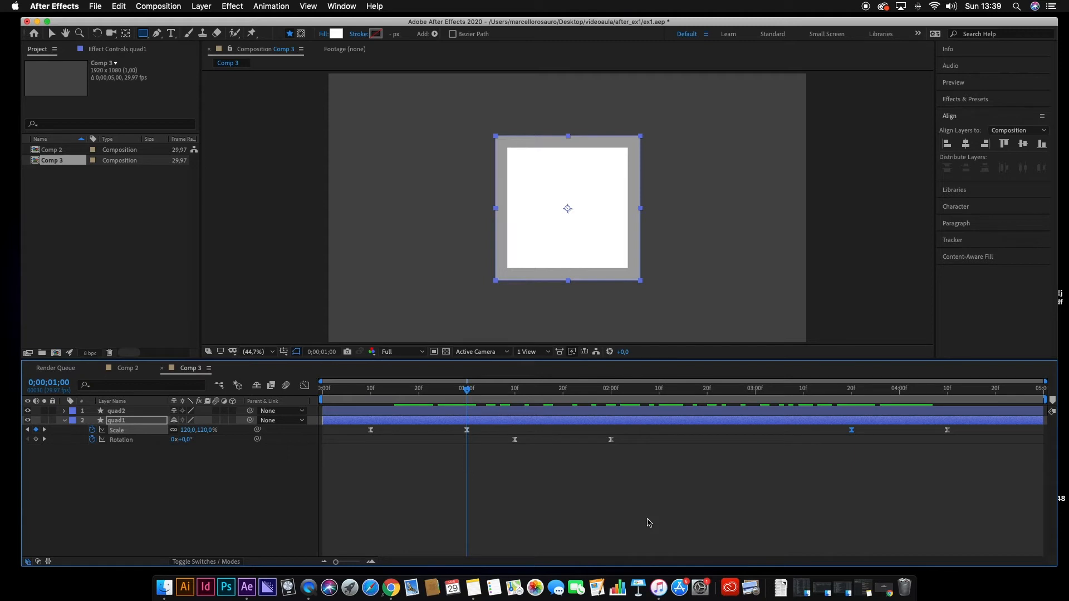
Show only quad1's Opacity property and scrub through the opening growth of the squares to 0;00;00;25
{"action": "left_click", "coordinate": [666, 422]}
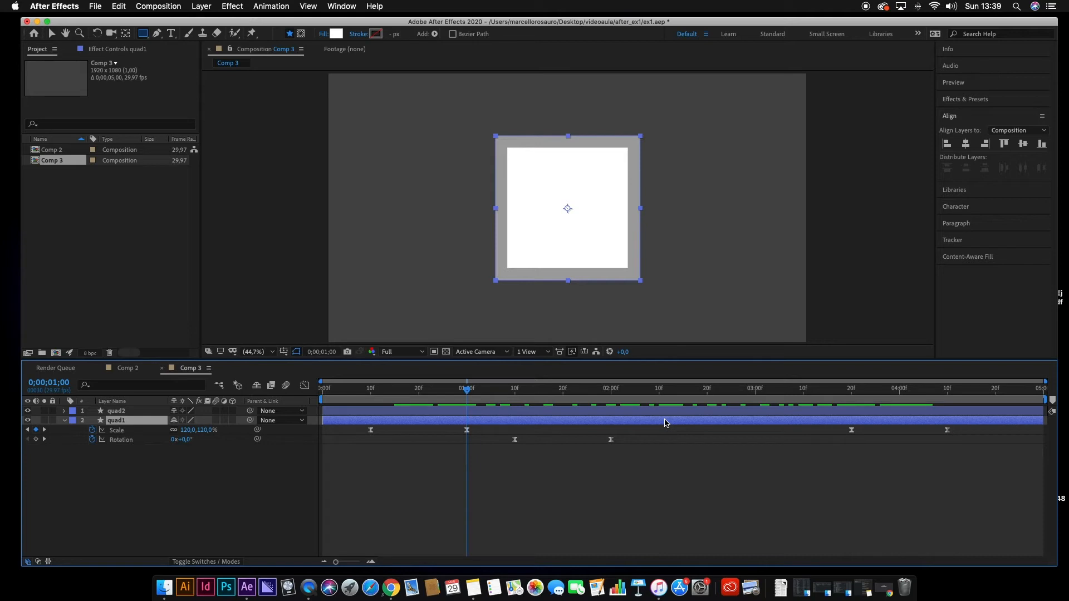
{"action": "key", "text": "t"}
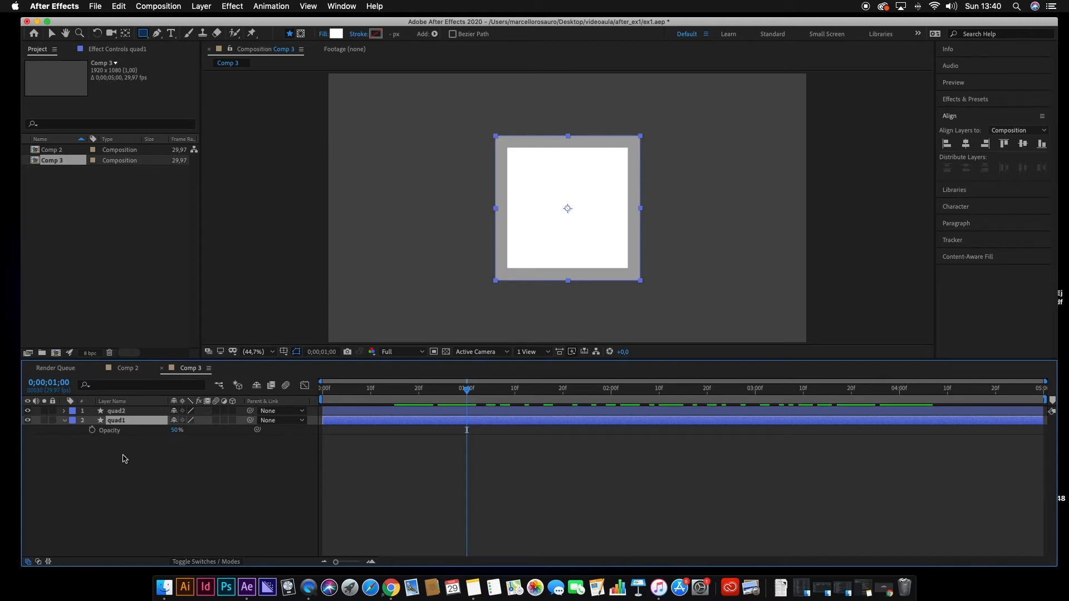
{"action": "left_click_drag", "start_coordinate": [468, 391], "coordinate": [365, 406]}
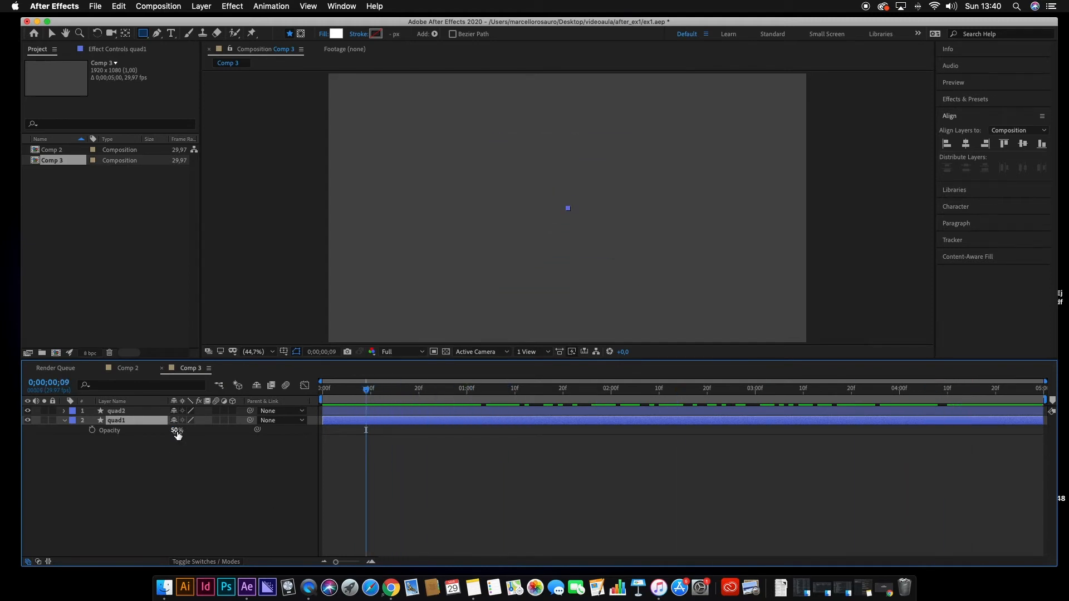
{"action": "left_click_drag", "start_coordinate": [368, 394], "coordinate": [444, 392]}
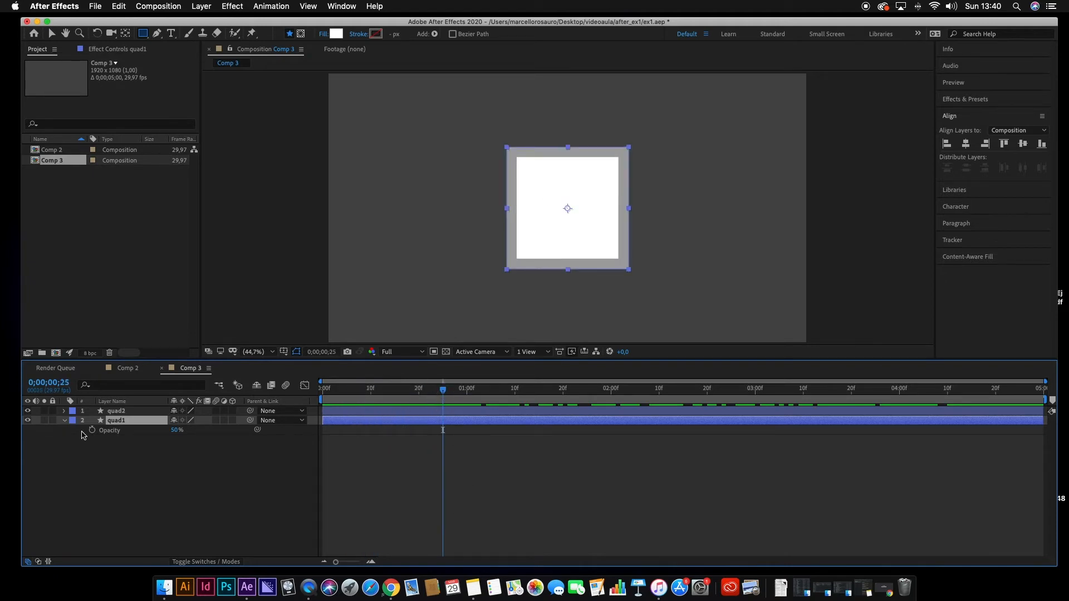
Examine quad1's keyframed properties, full Transform group and Opacity, and collapse the layer
{"action": "key", "text": "u"}
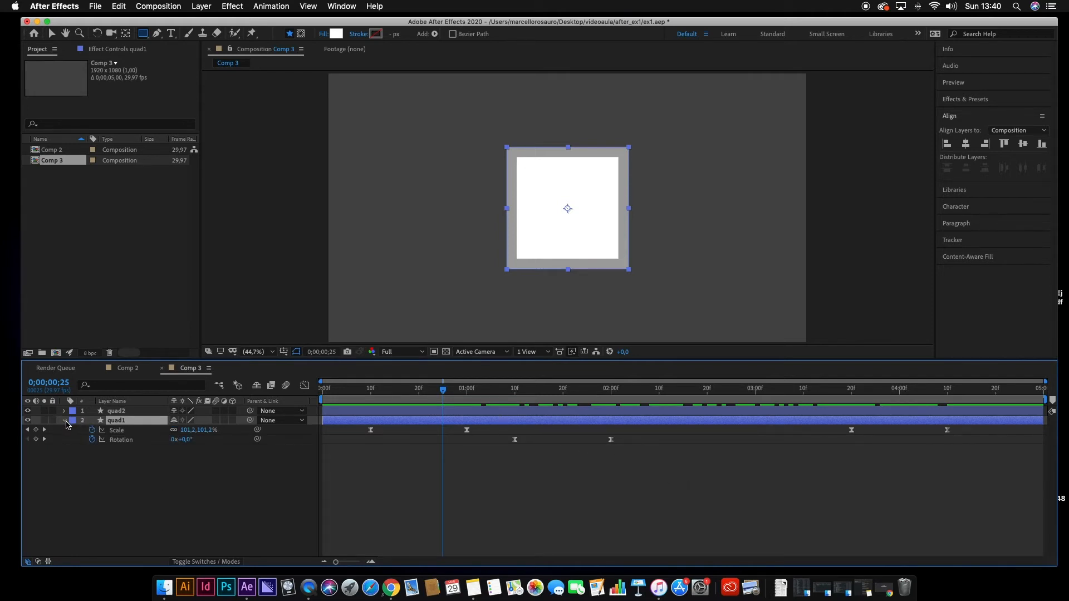
{"action": "left_click", "coordinate": [65, 422]}
{"action": "left_click", "coordinate": [65, 422]}
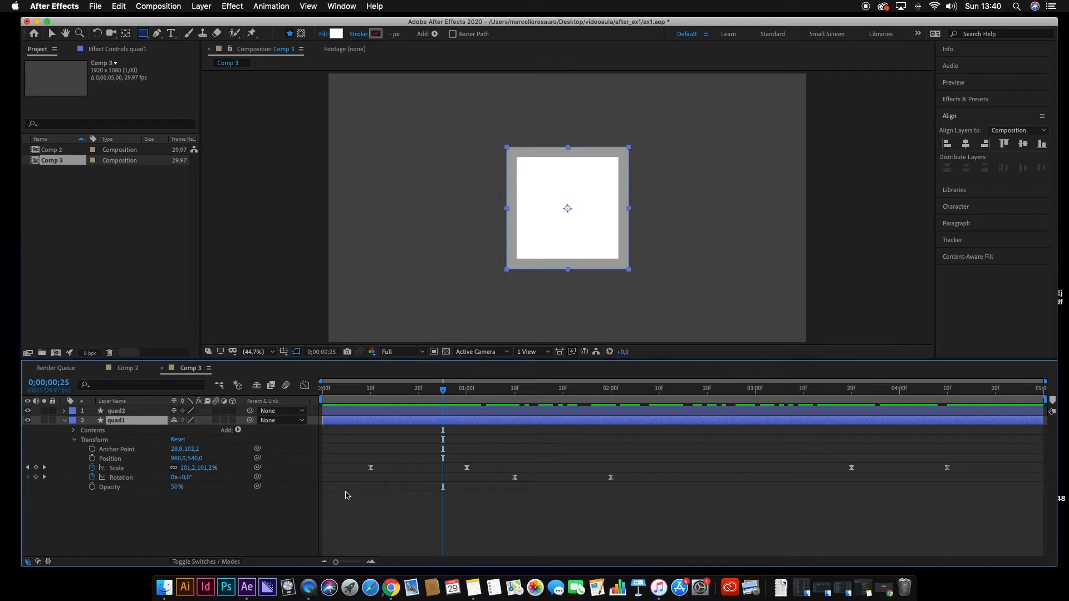
{"action": "left_click", "coordinate": [122, 489]}
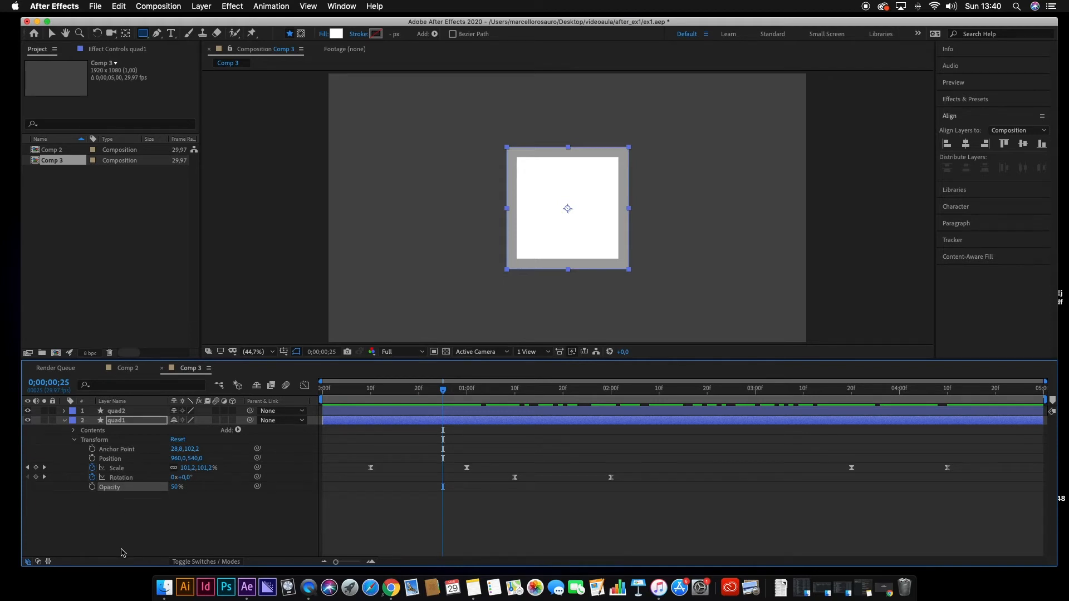
{"action": "key", "text": "s"}
{"action": "key", "text": "s"}
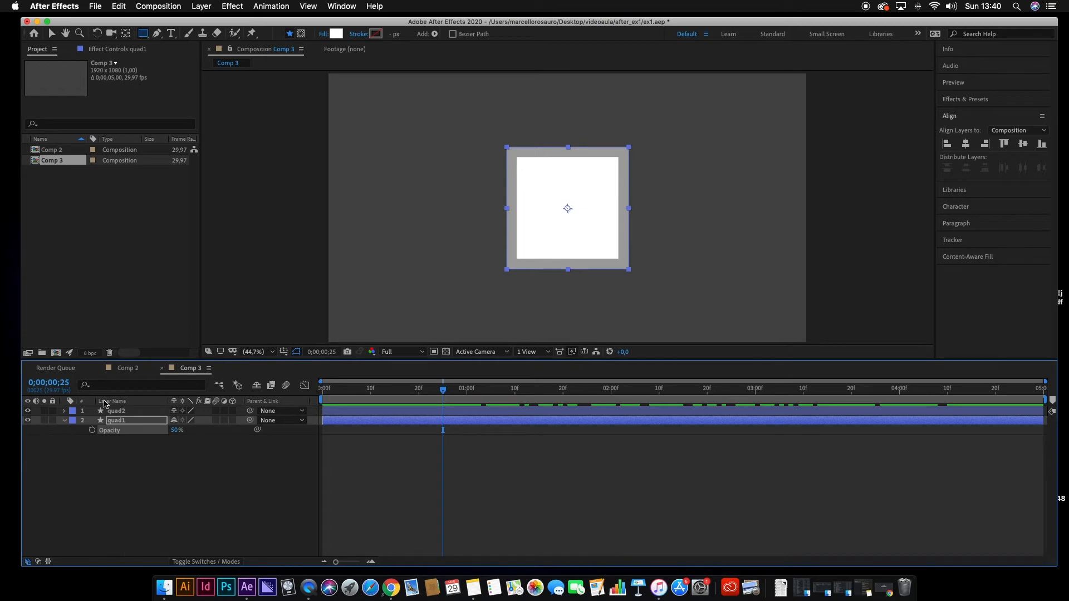
{"action": "left_click", "coordinate": [64, 421]}
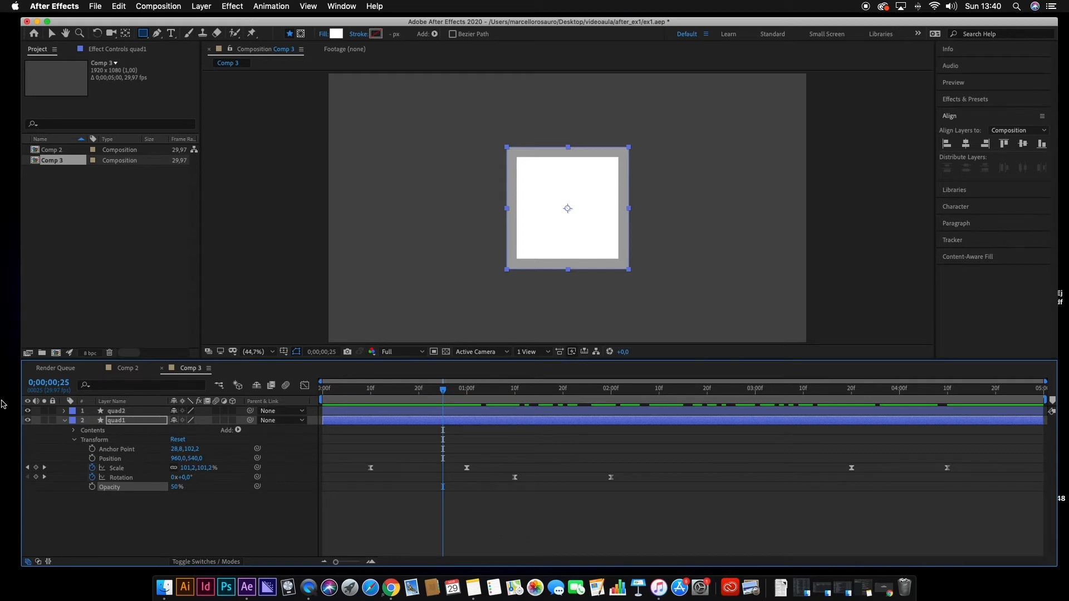
{"action": "left_click", "coordinate": [64, 421]}
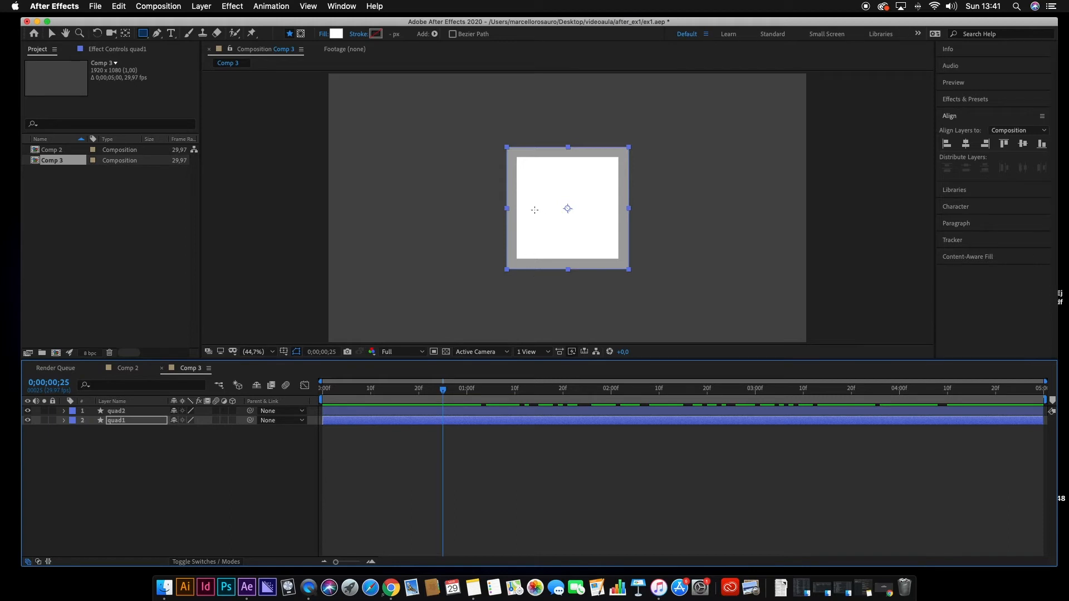
Lock the quad1 and quad2 layers and switch to the Rounded Rectangle tool
{"action": "left_click", "coordinate": [53, 420]}
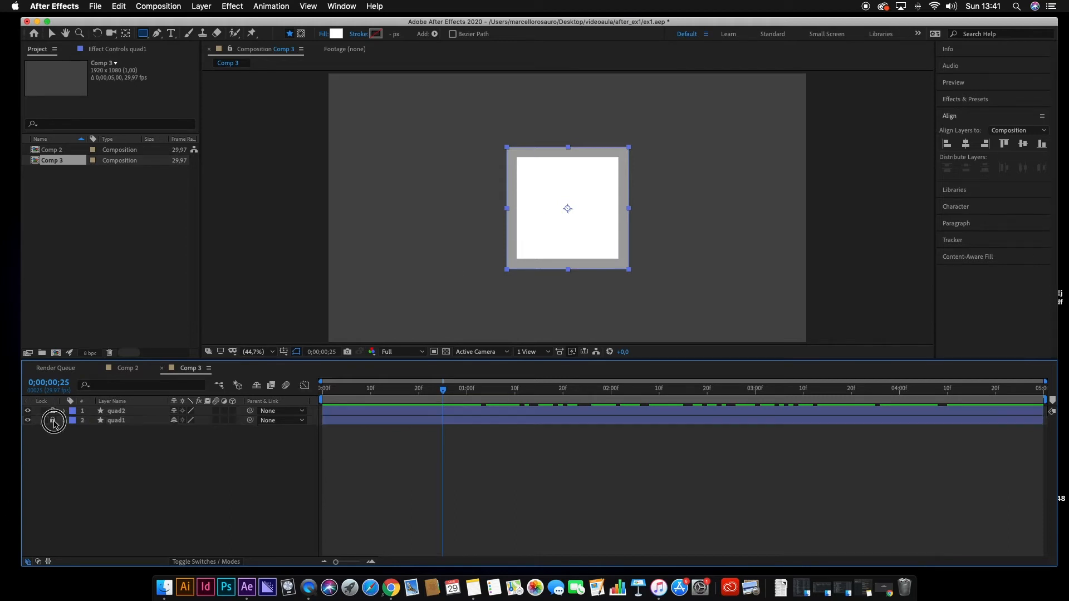
{"action": "left_click", "coordinate": [52, 411]}
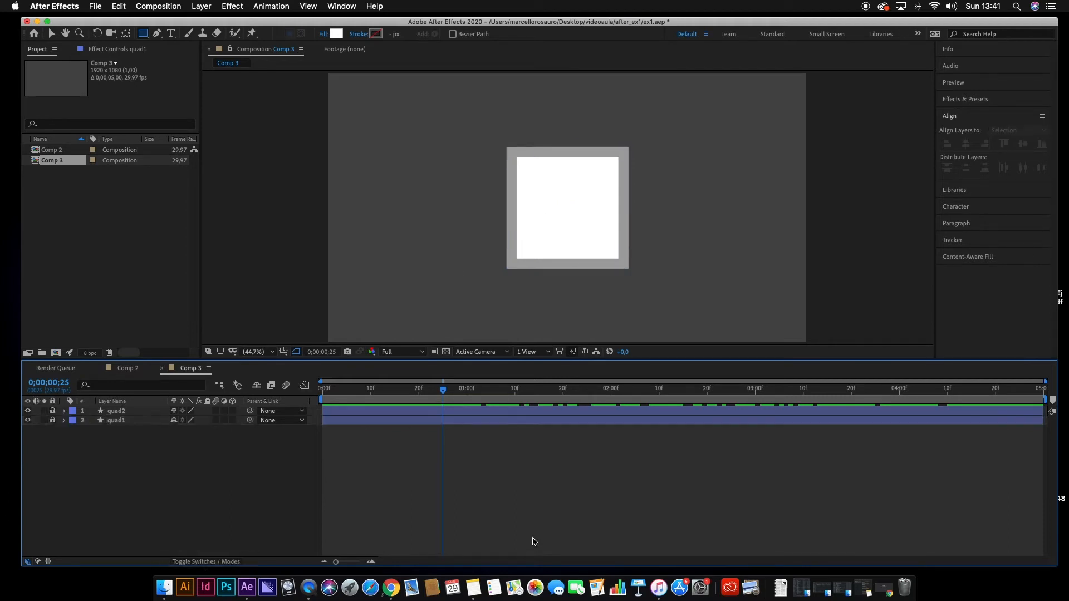
{"action": "left_click", "coordinate": [401, 412]}
{"action": "left_click", "coordinate": [142, 34]}
{"action": "left_click_drag", "start_coordinate": [142, 33], "coordinate": [178, 47]}
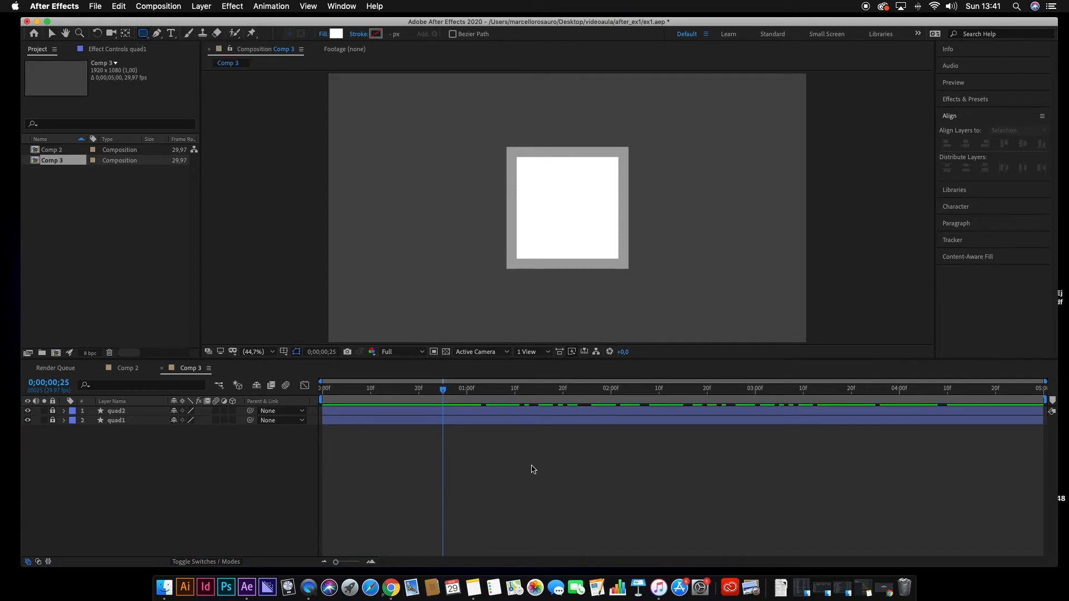
Unlock and select quad2, try drawing an ellipse over the square's upper-right corner within that layer, and undo it
{"action": "left_click", "coordinate": [53, 410]}
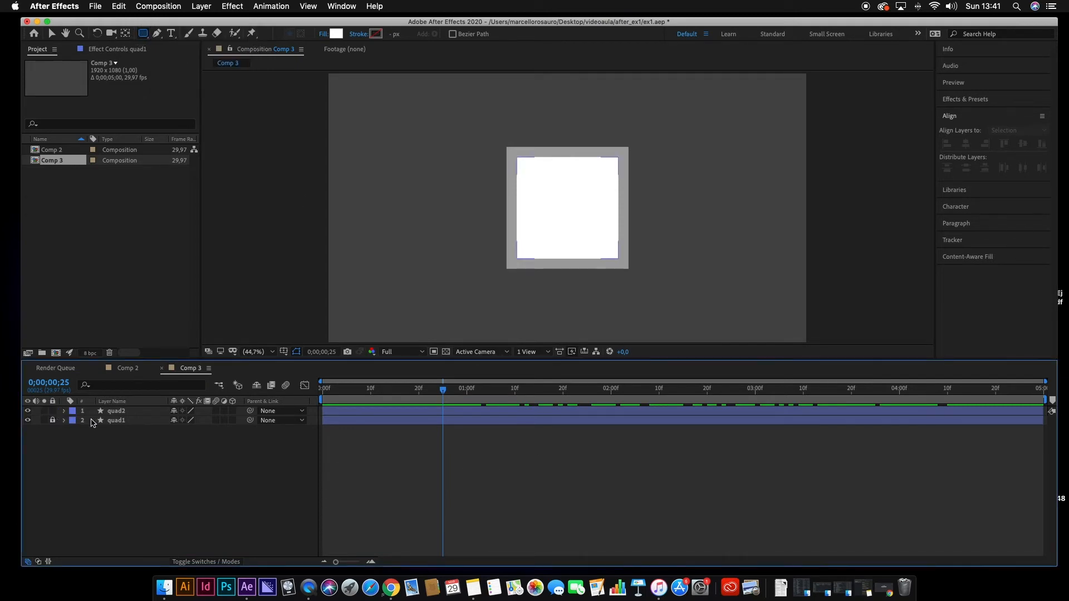
{"action": "left_click", "coordinate": [513, 413]}
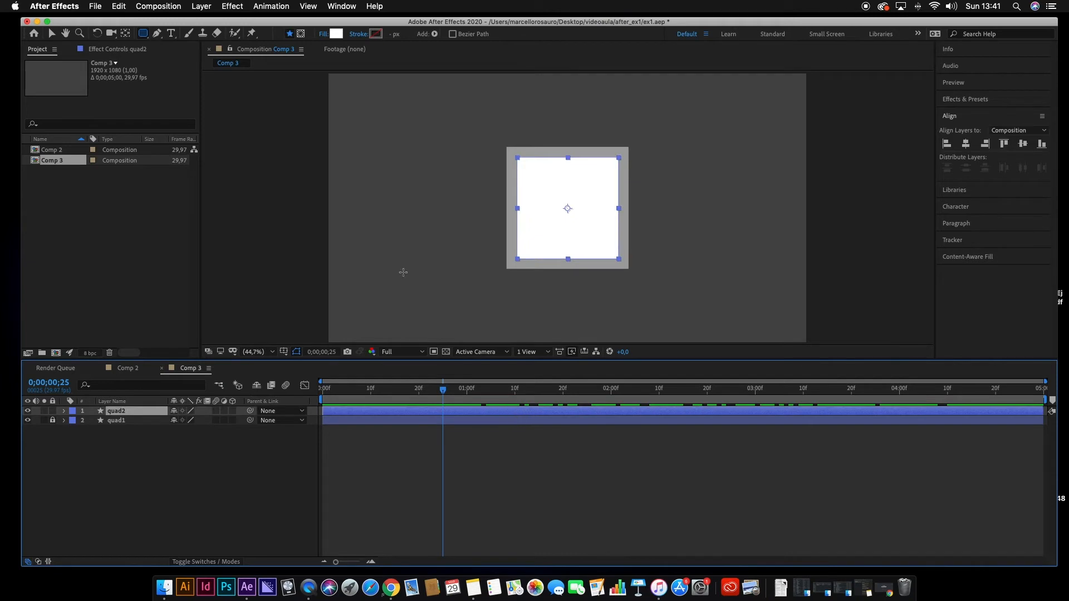
{"action": "left_click_drag", "start_coordinate": [143, 33], "coordinate": [173, 60]}
{"action": "left_click_drag", "start_coordinate": [555, 130], "coordinate": [657, 215]}
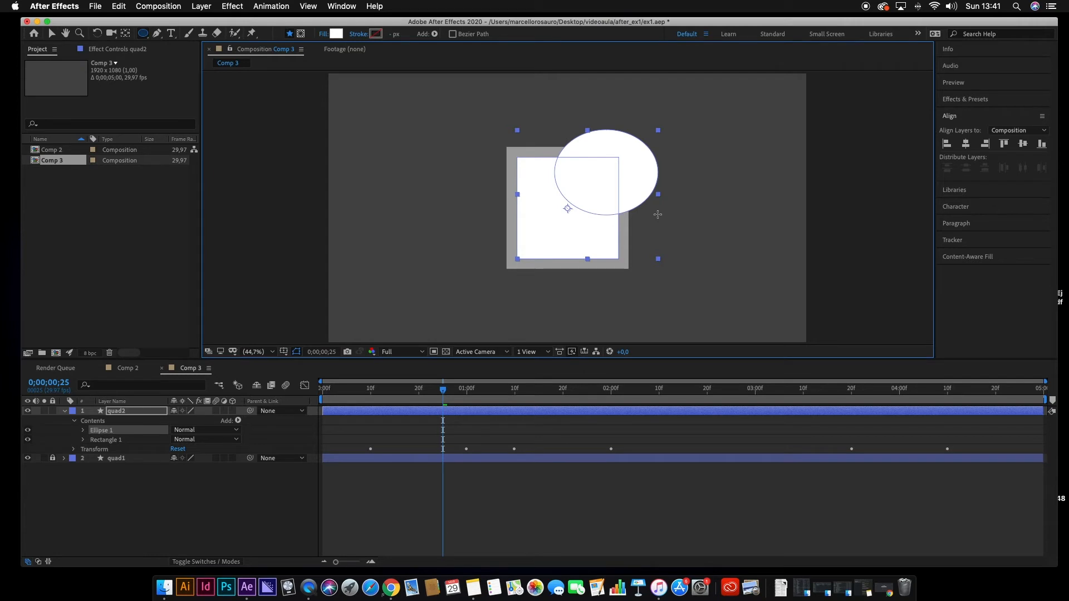
{"action": "key", "text": "super+z"}
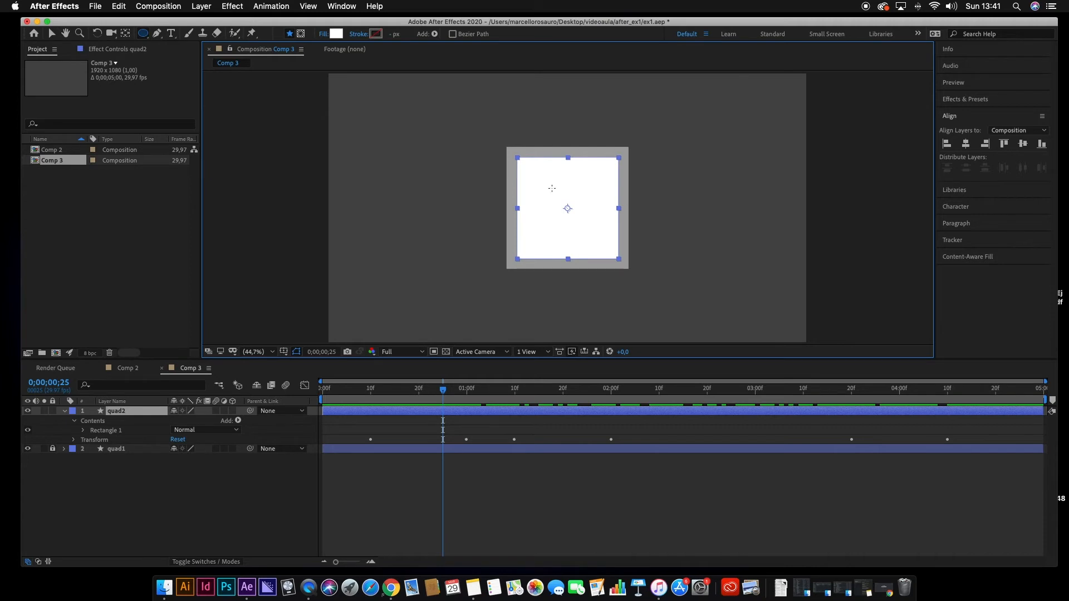
Move the playhead to 0;00;01;02, collapse quad2, and lock it so both square layers are locked
{"action": "left_click_drag", "start_coordinate": [444, 390], "coordinate": [476, 411]}
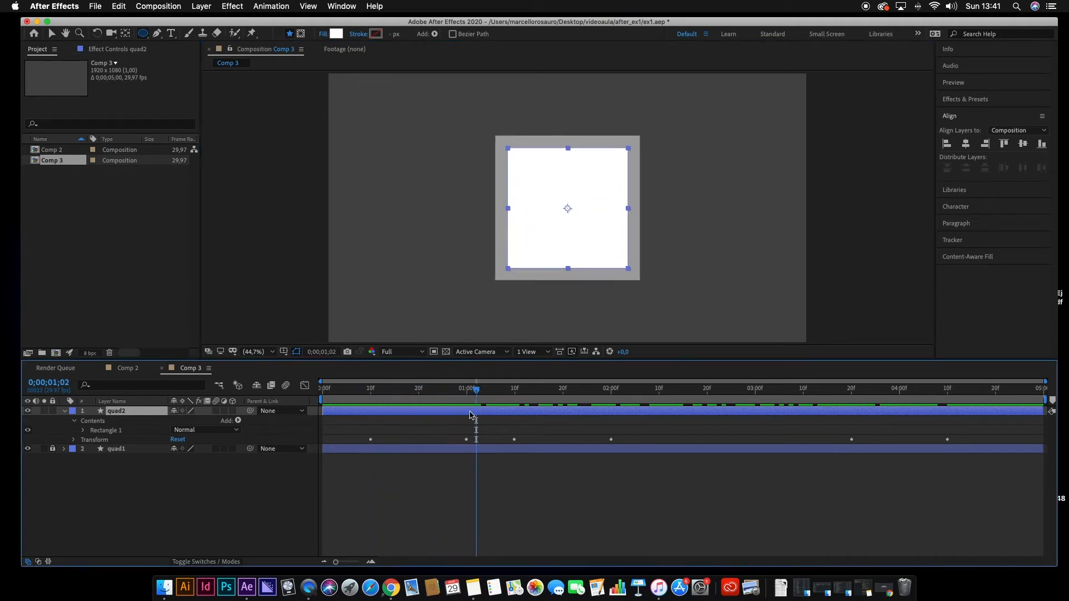
{"action": "left_click", "coordinate": [65, 410]}
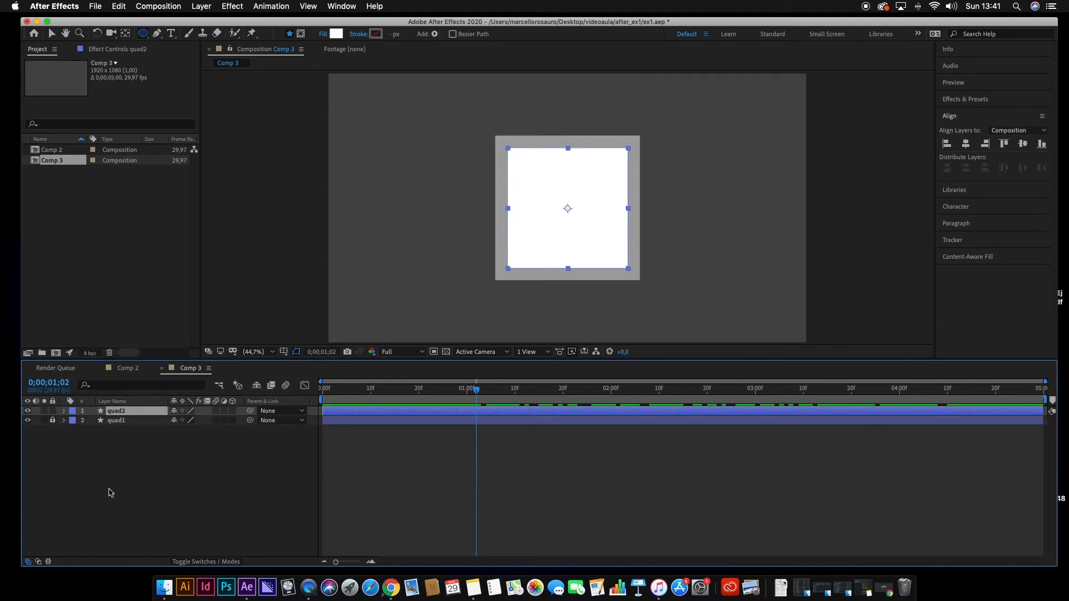
{"action": "left_click", "coordinate": [53, 411]}
{"action": "left_click", "coordinate": [52, 420]}
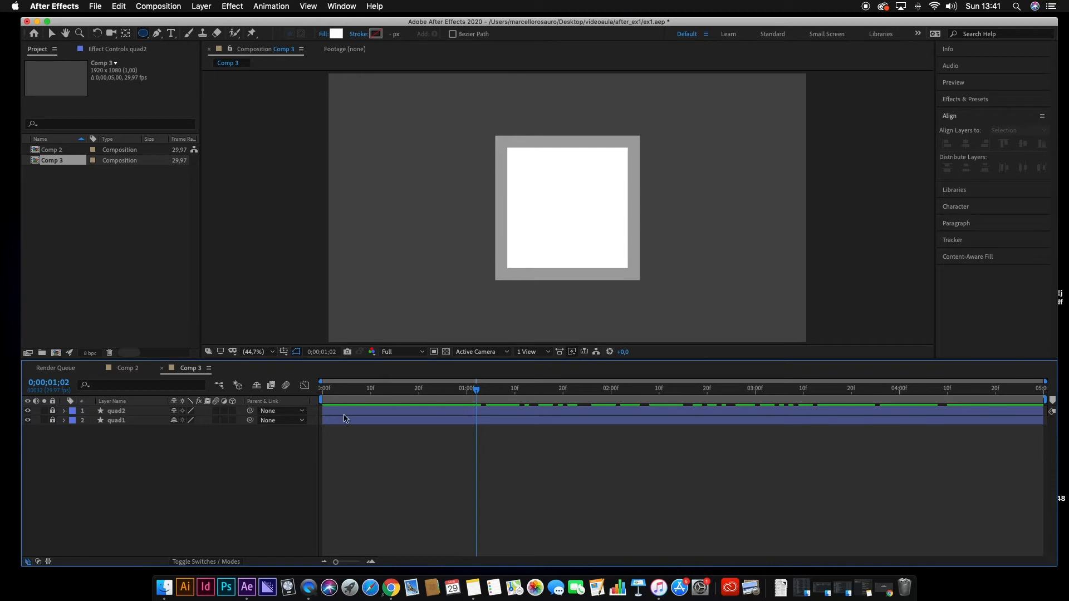
Move the playhead to 0;00;01;10 with both square layers still locked
{"action": "left_click", "coordinate": [113, 423]}
{"action": "left_click", "coordinate": [119, 413]}
{"action": "left_click", "coordinate": [553, 422]}
{"action": "left_click_drag", "start_coordinate": [452, 393], "coordinate": [512, 406]}
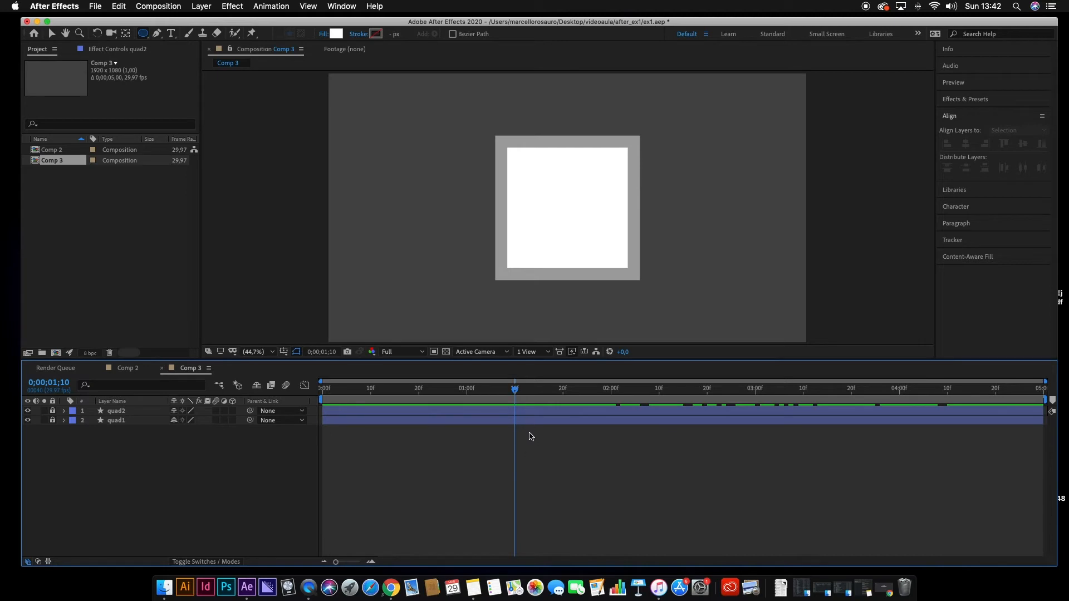
Set the shape fill colour to A00000 and draw a circle over the white square on a new shape layer
{"action": "left_click", "coordinate": [143, 35]}
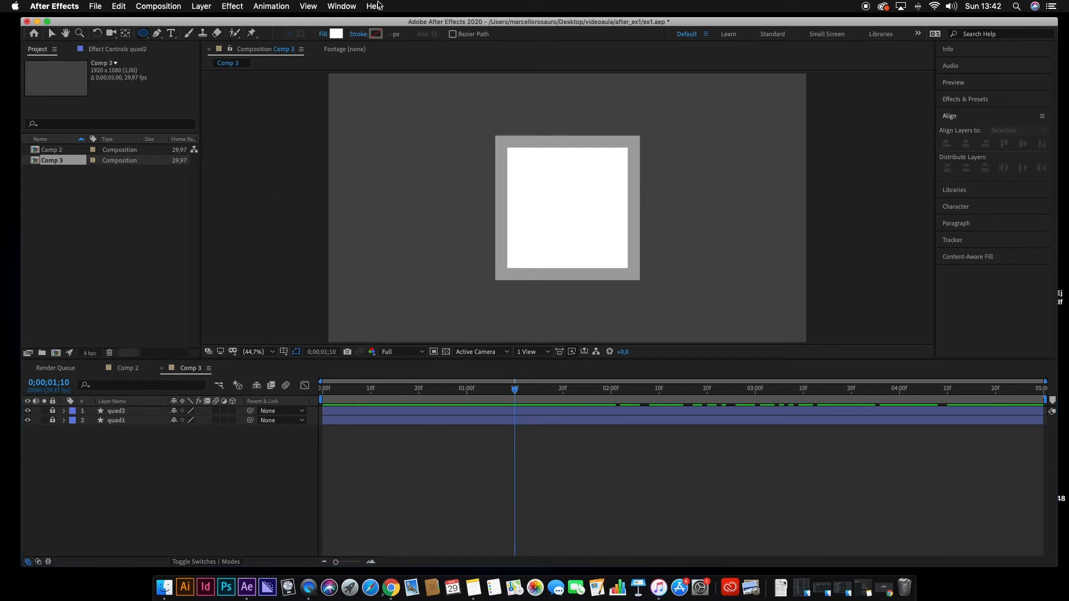
{"action": "left_click", "coordinate": [336, 35]}
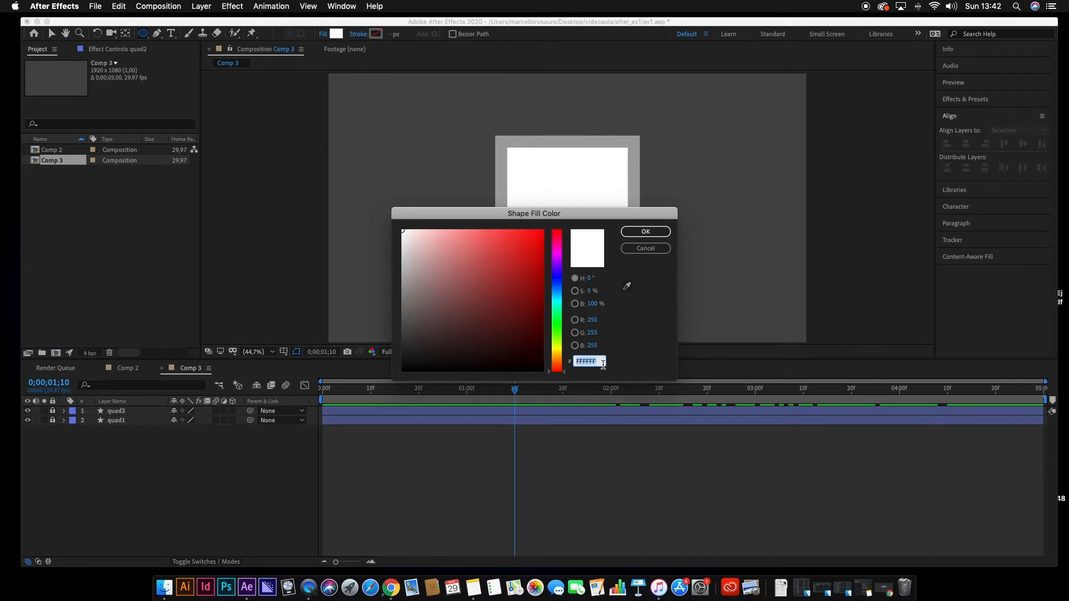
{"action": "type", "text": "A00000"}
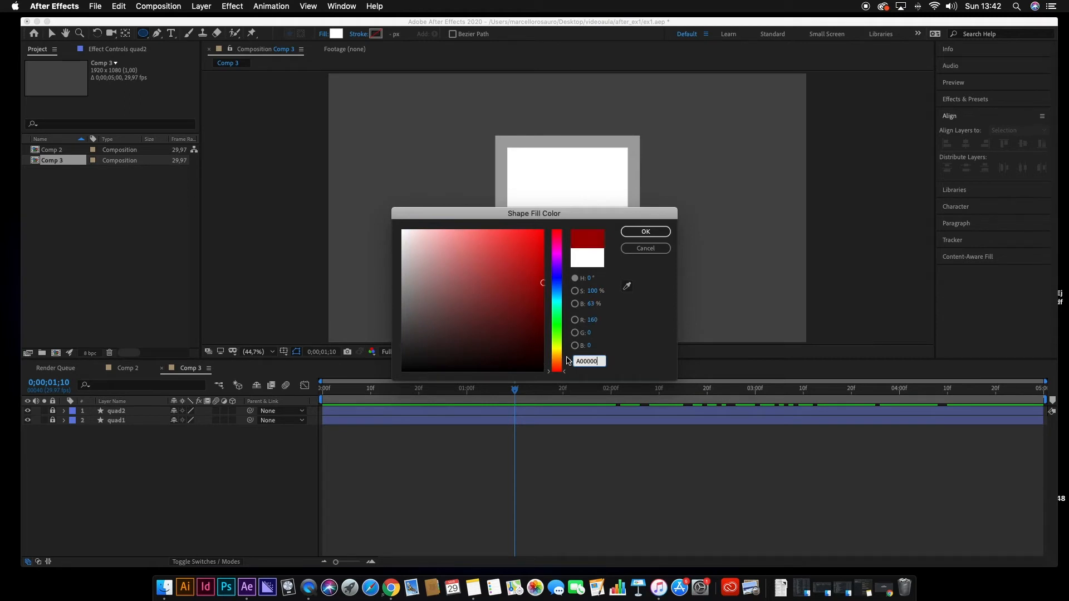
{"action": "left_click", "coordinate": [650, 232]}
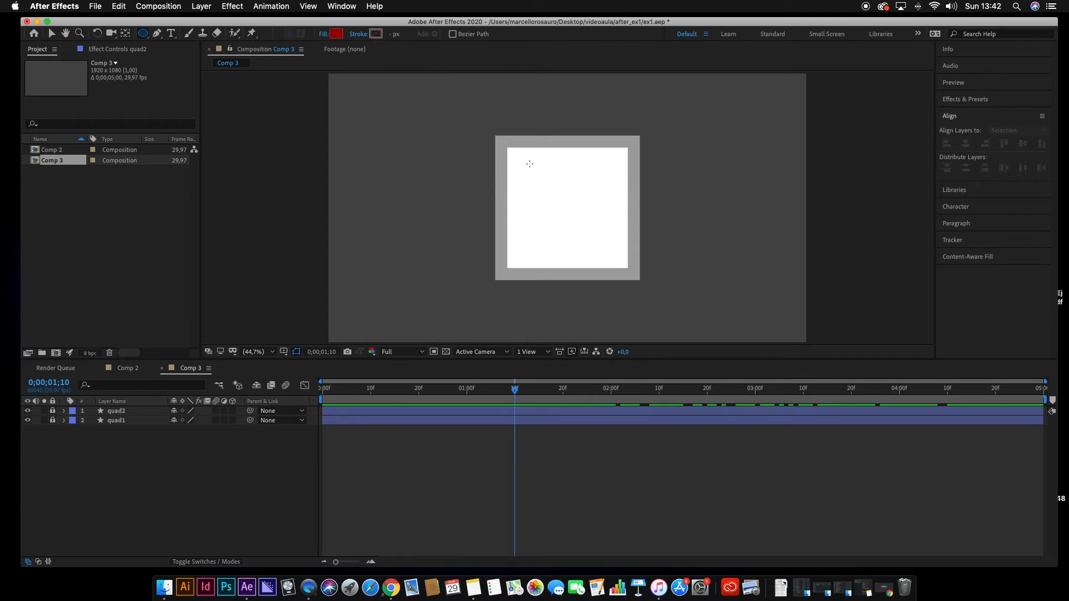
{"action": "left_click_drag", "start_coordinate": [524, 162], "coordinate": [594, 246]}
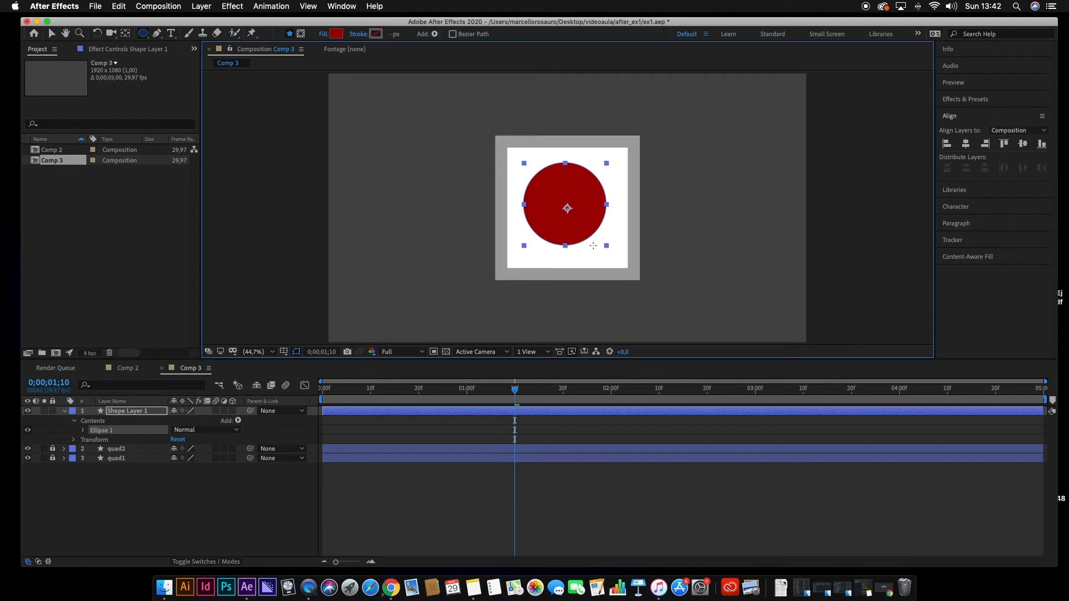
Center the circle's anchor point in its layer content and align the layer horizontally and vertically to the composition's centre
{"action": "left_click", "coordinate": [210, 7]}
{"action": "mouse_move", "coordinate": [249, 128]}
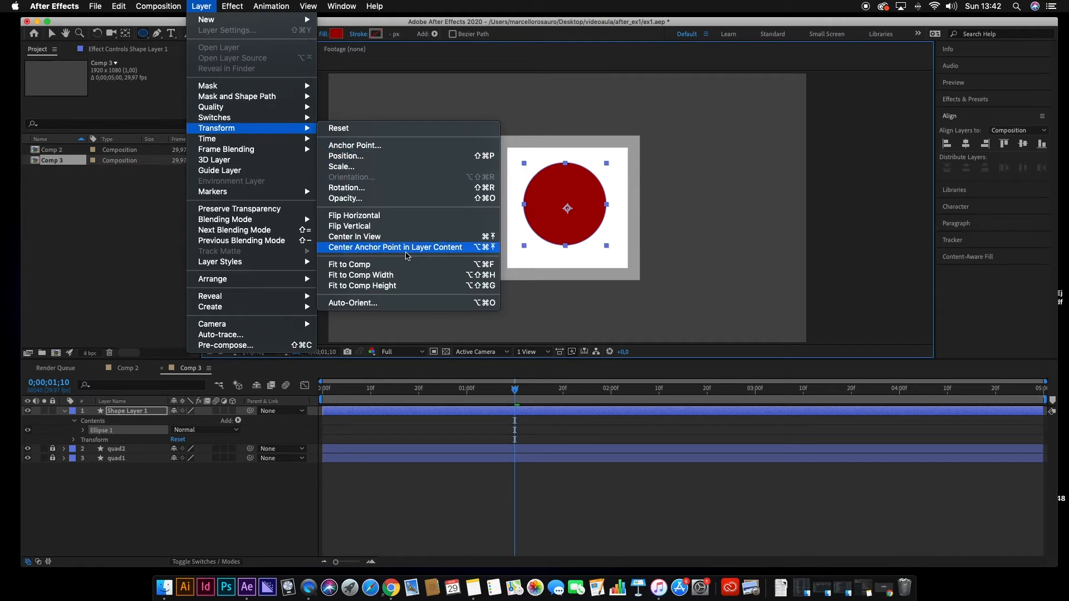
{"action": "left_click", "coordinate": [407, 249]}
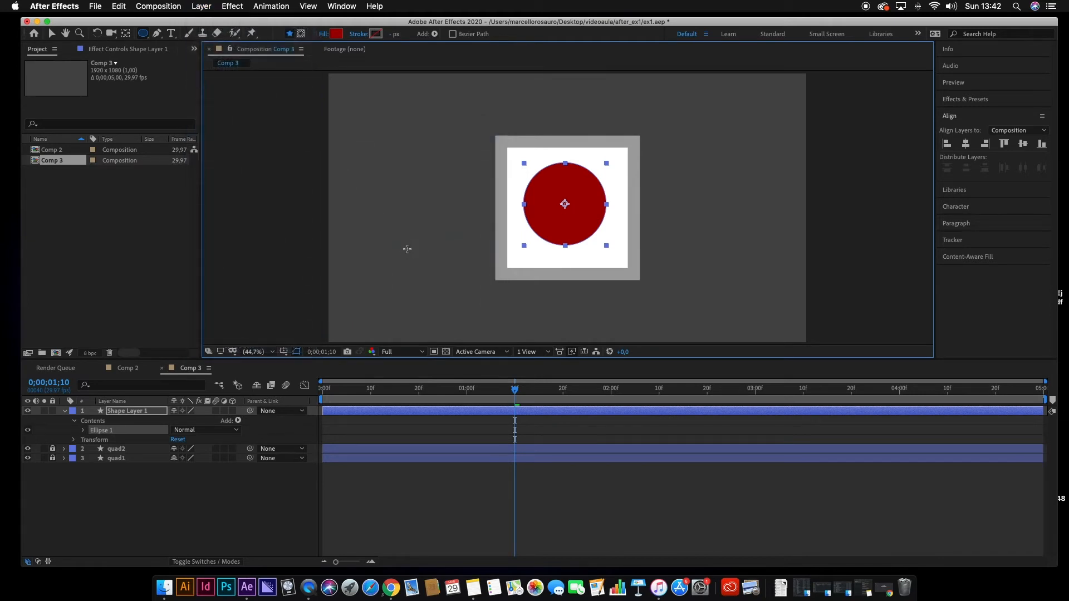
{"action": "left_click", "coordinate": [967, 144]}
{"action": "left_click", "coordinate": [1022, 145]}
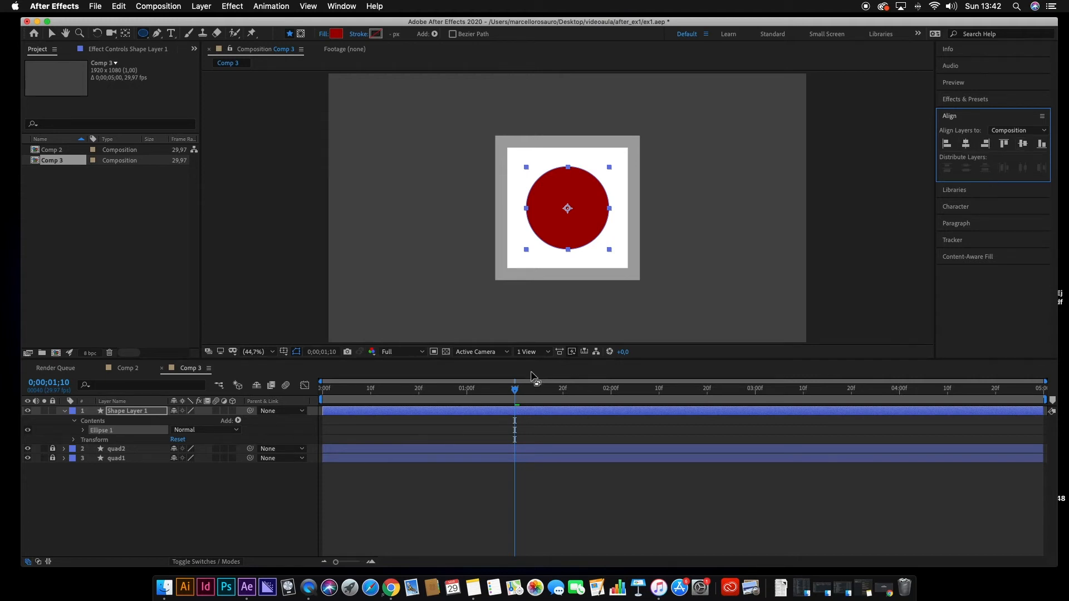
Rename the circle's shape layer to circ1
{"action": "mouse_move", "coordinate": [513, 390]}
{"action": "left_mouse_down"}
{"action": "mouse_move", "coordinate": [462, 390]}
{"action": "mouse_move", "coordinate": [513, 399]}
{"action": "left_mouse_up"}
{"action": "left_click", "coordinate": [538, 411]}
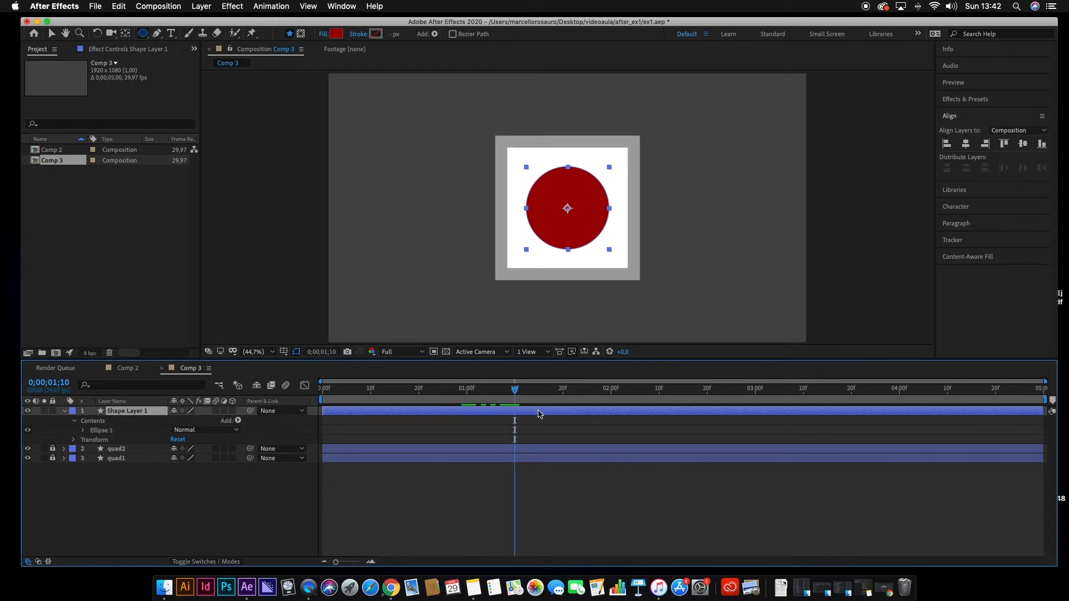
{"action": "left_click", "coordinate": [126, 412]}
{"action": "key", "text": "Return"}
{"action": "type", "text": "circ1"}
{"action": "key", "text": "Return"}
Add a Scale keyframe of 0% to circ1 at 0;00;01;10
{"action": "key", "text": "s"}
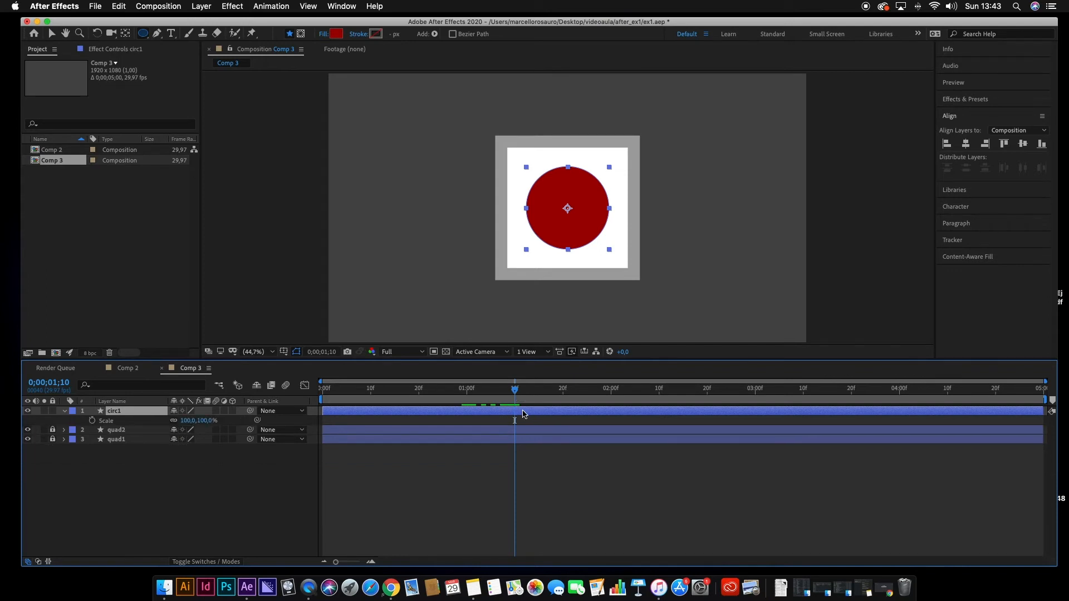
{"action": "left_click", "coordinate": [92, 421]}
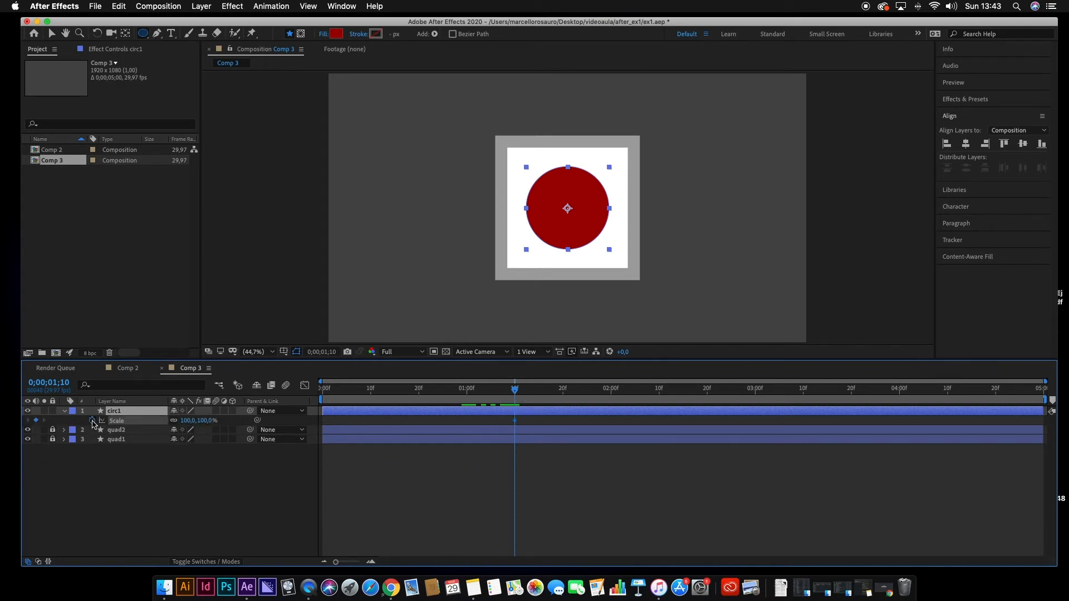
{"action": "left_click", "coordinate": [205, 421]}
{"action": "type", "text": "0"}
{"action": "key", "text": "Return"}
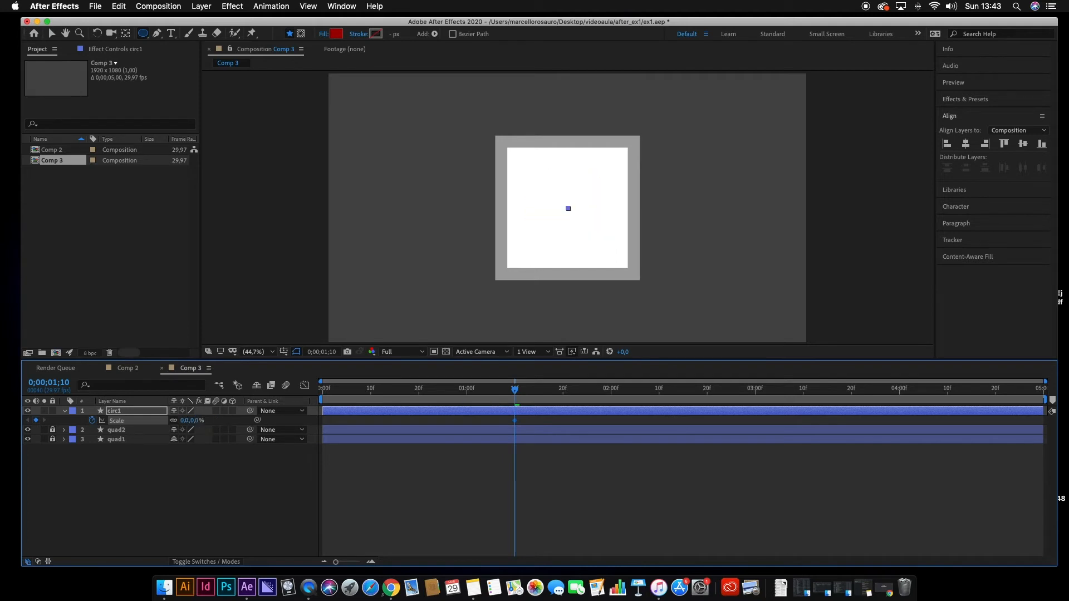
Set circ1's Scale to 100% at 0;00;02;00 and apply Easy Ease to both of its Scale keyframes
{"action": "key", "text": "space"}
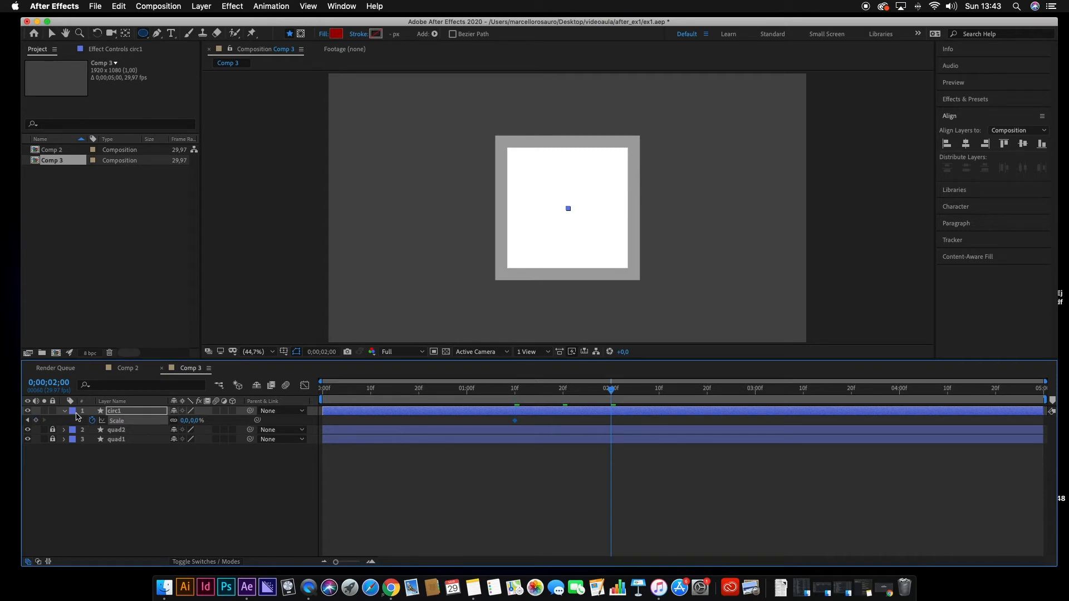
{"action": "left_click", "coordinate": [196, 421]}
{"action": "key", "text": "Return"}
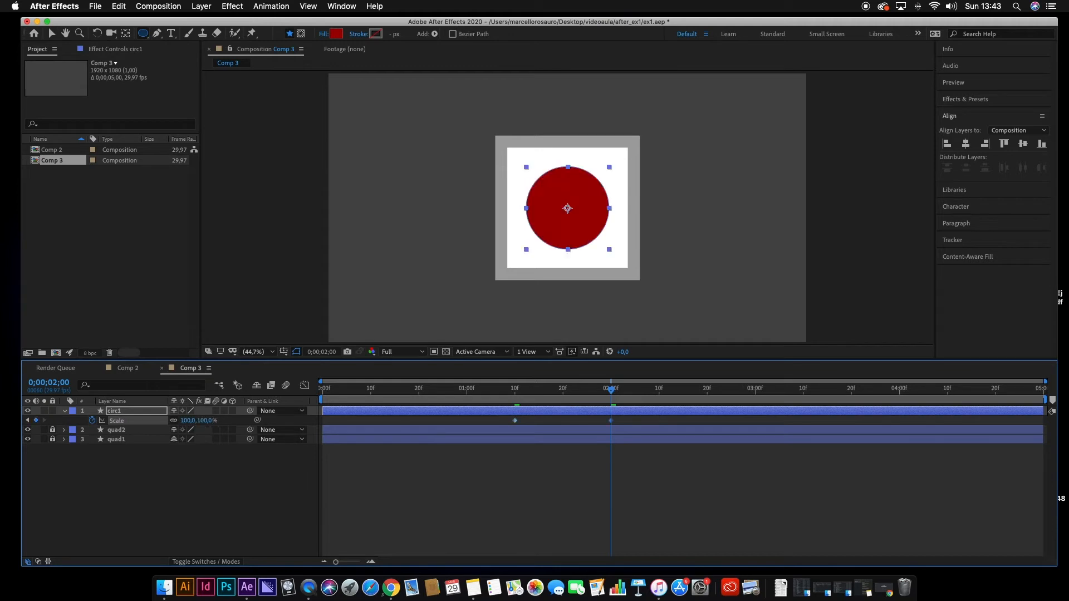
{"action": "left_click_drag", "start_coordinate": [637, 435], "coordinate": [486, 426]}
Preview the animation from the beginning of Comp 3 to examine the circle growing inside the squares
{"action": "left_click_drag", "start_coordinate": [364, 390], "coordinate": [232, 390]}
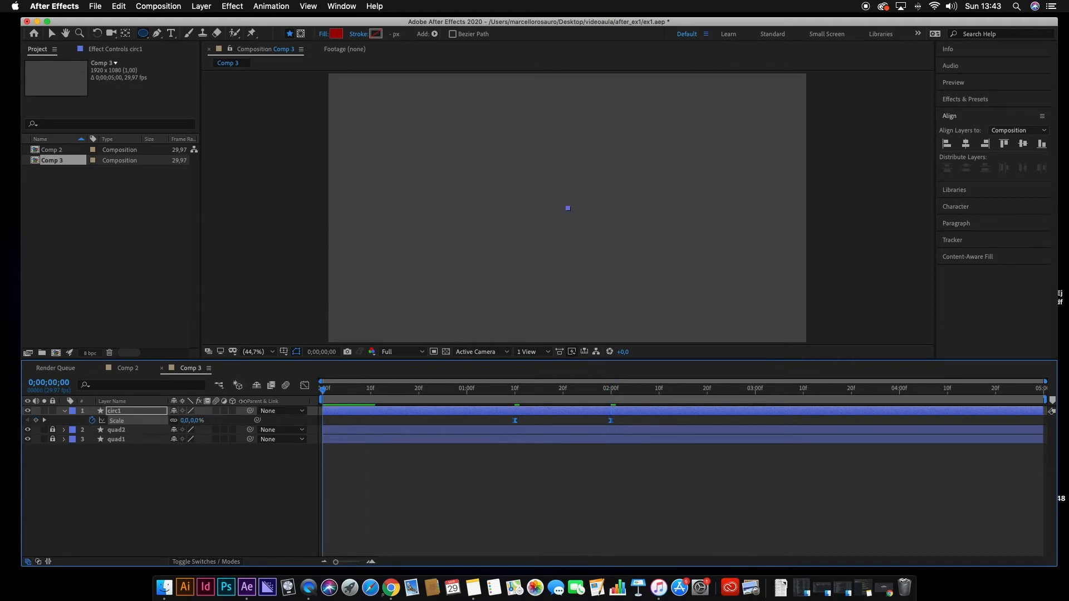
{"action": "left_click_drag", "start_coordinate": [324, 391], "coordinate": [309, 391]}
{"action": "key", "text": "space"}
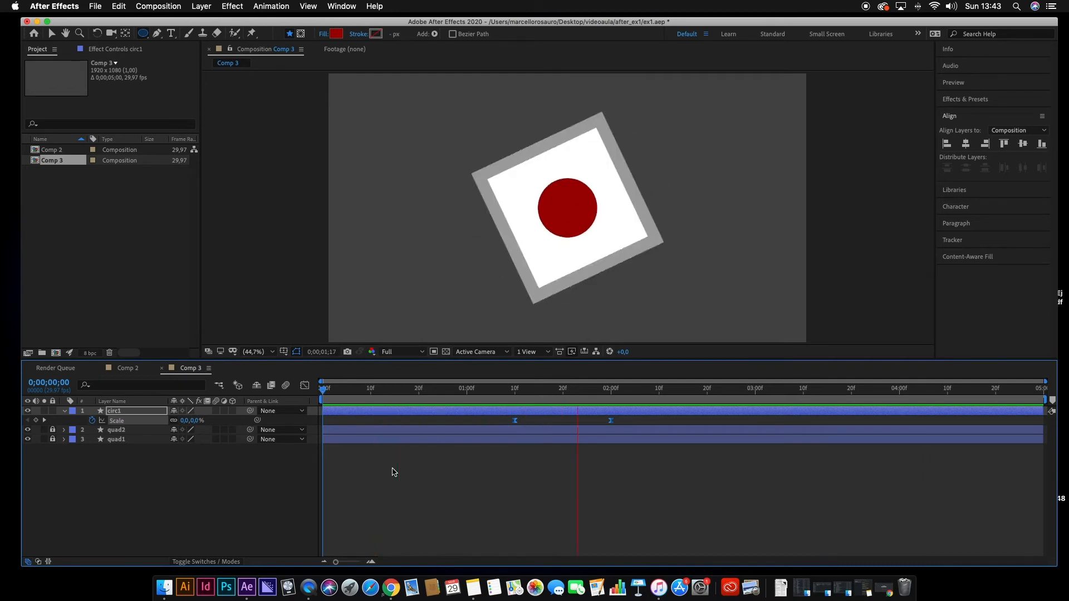
{"action": "key", "text": "space"}
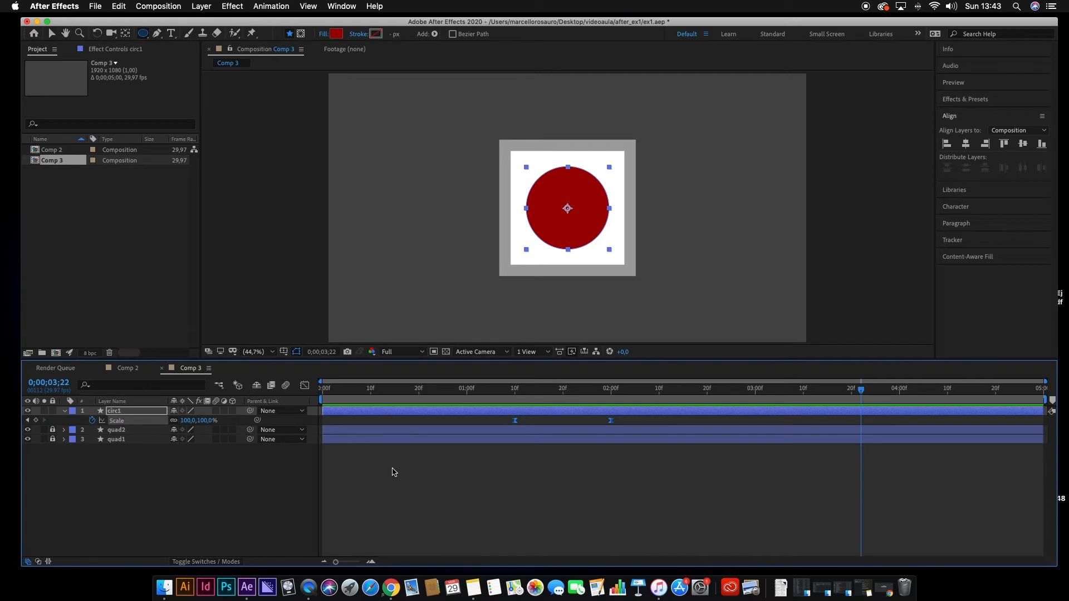
Unlock quad2 and quad1 and reveal the keyframed properties of both layers
{"action": "left_click_drag", "start_coordinate": [52, 430], "coordinate": [53, 439]}
{"action": "left_click", "coordinate": [822, 431]}
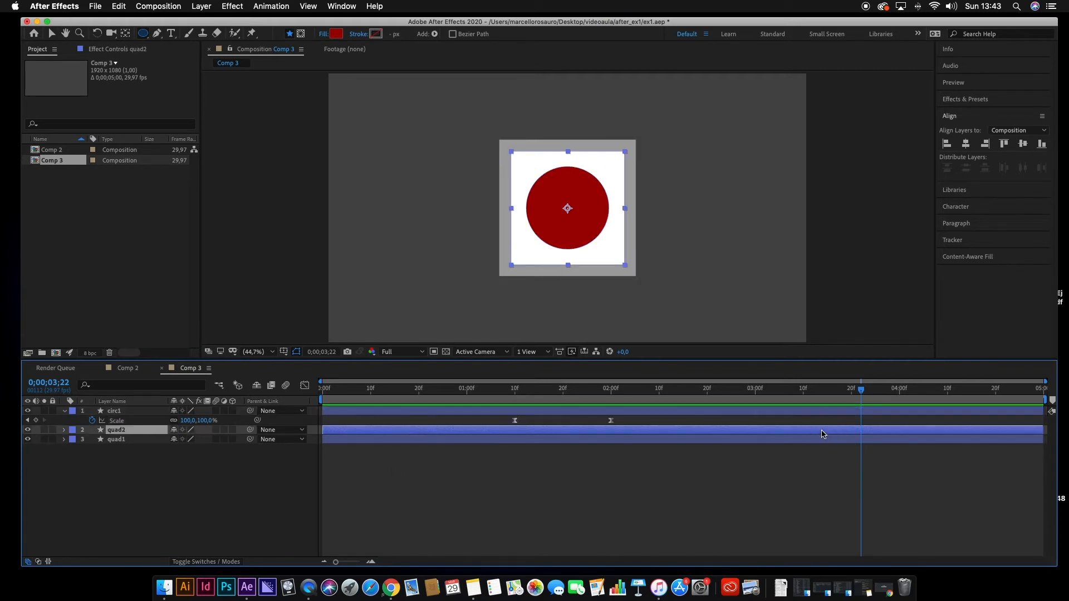
{"action": "left_click", "coordinate": [824, 440], "text": "shift"}
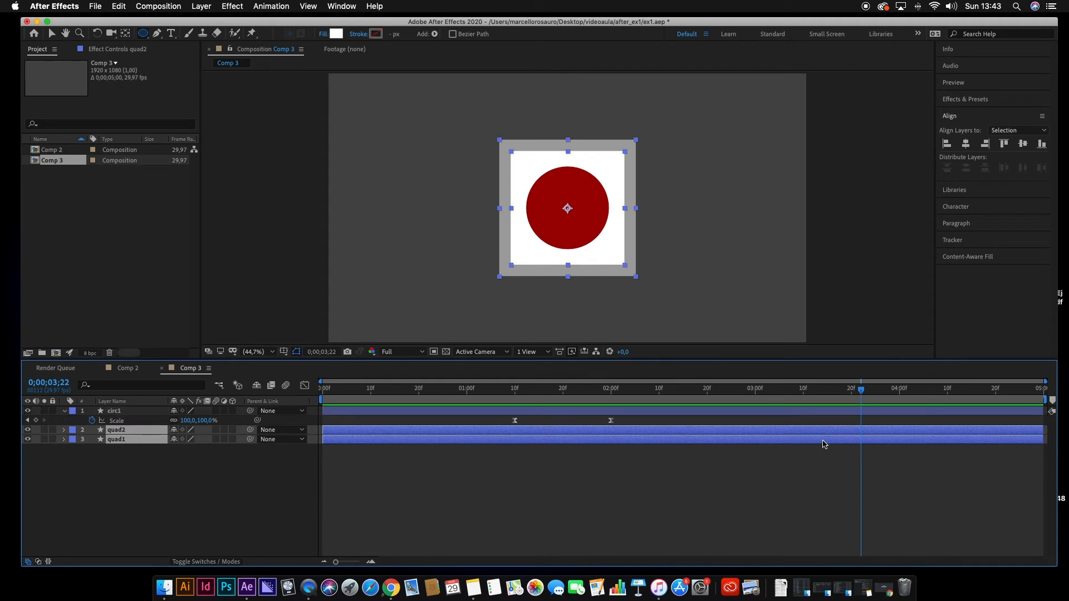
{"action": "key", "text": "u"}
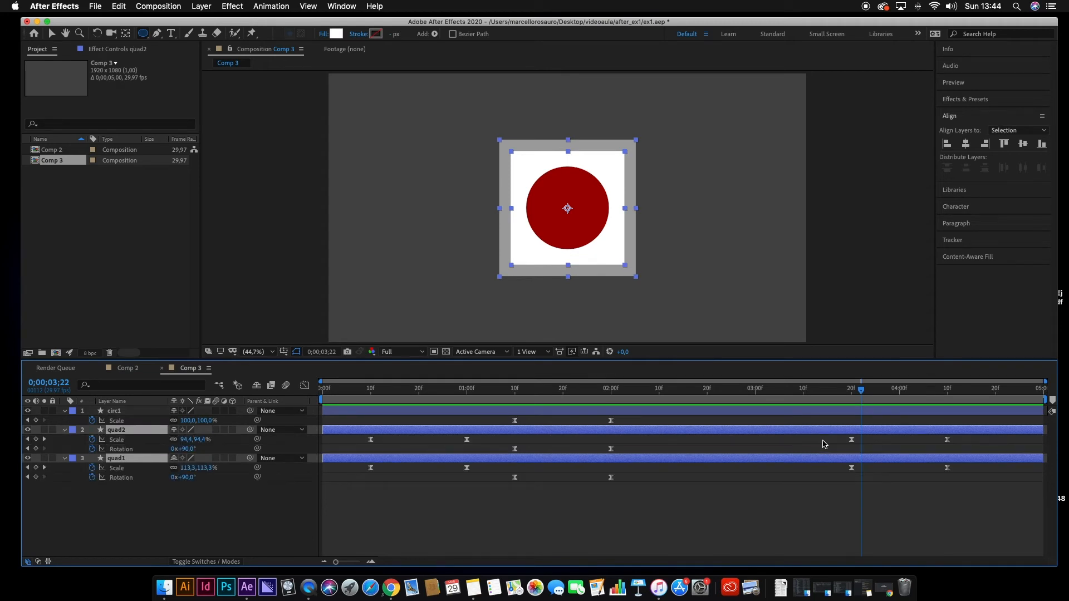
Add a 100% Scale keyframe to circ1 at 0;00;03;20, in line with the squares' third Scale keyframes
{"action": "left_click_drag", "start_coordinate": [862, 389], "coordinate": [852, 392]}
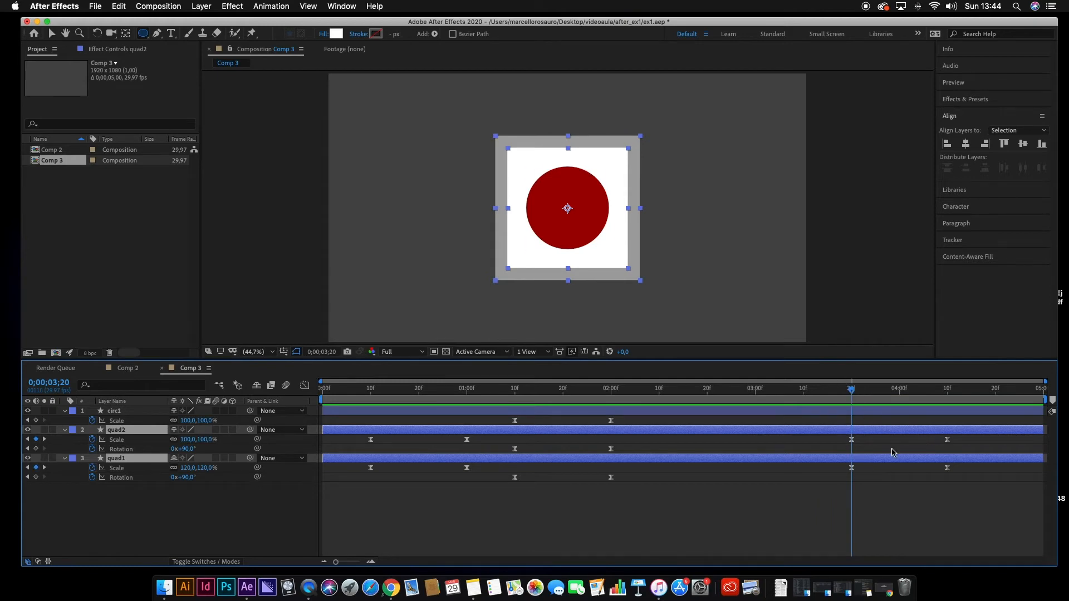
{"action": "mouse_move", "coordinate": [854, 391]}
{"action": "left_mouse_down"}
{"action": "mouse_move", "coordinate": [945, 400]}
{"action": "mouse_move", "coordinate": [847, 405]}
{"action": "mouse_move", "coordinate": [949, 407]}
{"action": "mouse_move", "coordinate": [851, 408]}
{"action": "left_mouse_up"}
{"action": "left_click", "coordinate": [746, 411]}
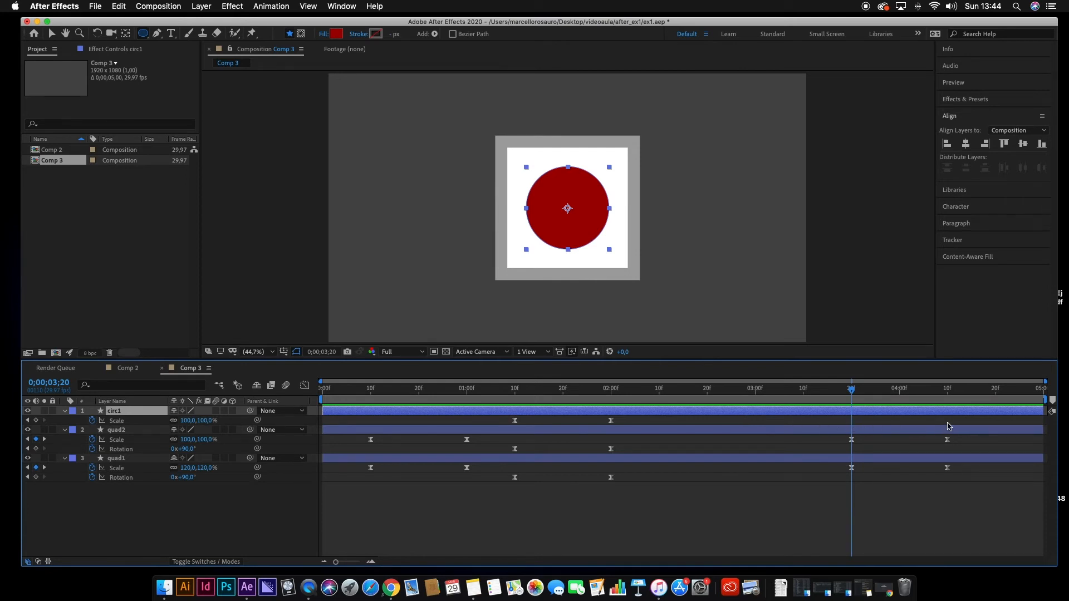
{"action": "mouse_move", "coordinate": [856, 394]}
{"action": "left_mouse_down"}
{"action": "mouse_move", "coordinate": [829, 389]}
{"action": "mouse_move", "coordinate": [852, 389]}
{"action": "left_mouse_up"}
{"action": "left_click", "coordinate": [36, 421]}
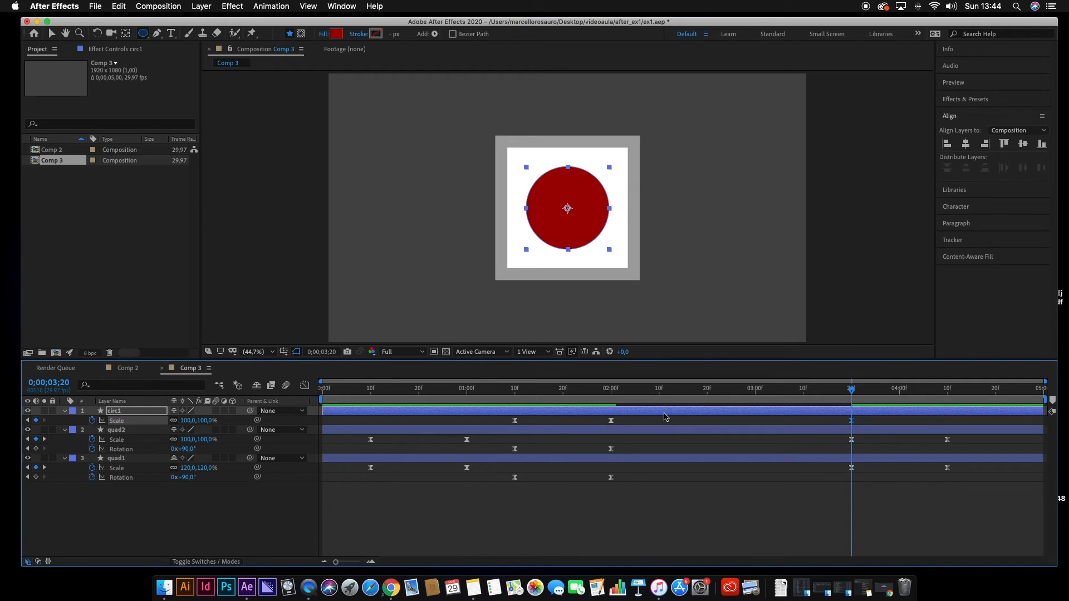
Set circ1's Scale to 0% at 0;00;04;10, in line with the squares' last Scale keyframes
{"action": "key", "text": "space"}
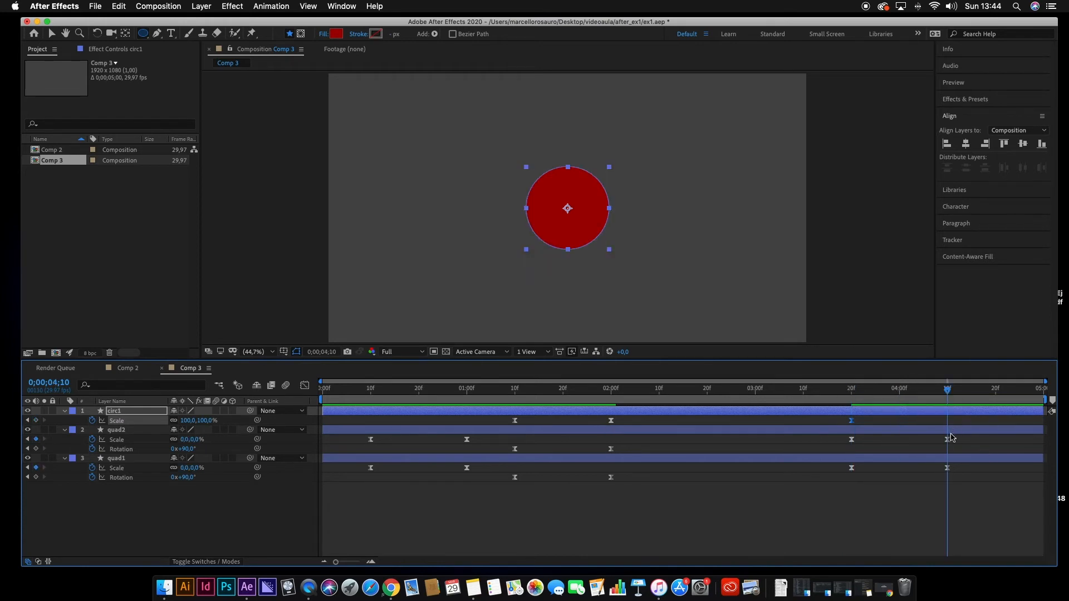
{"action": "left_click", "coordinate": [205, 421]}
{"action": "type", "text": "0"}
{"action": "key", "text": "Return"}
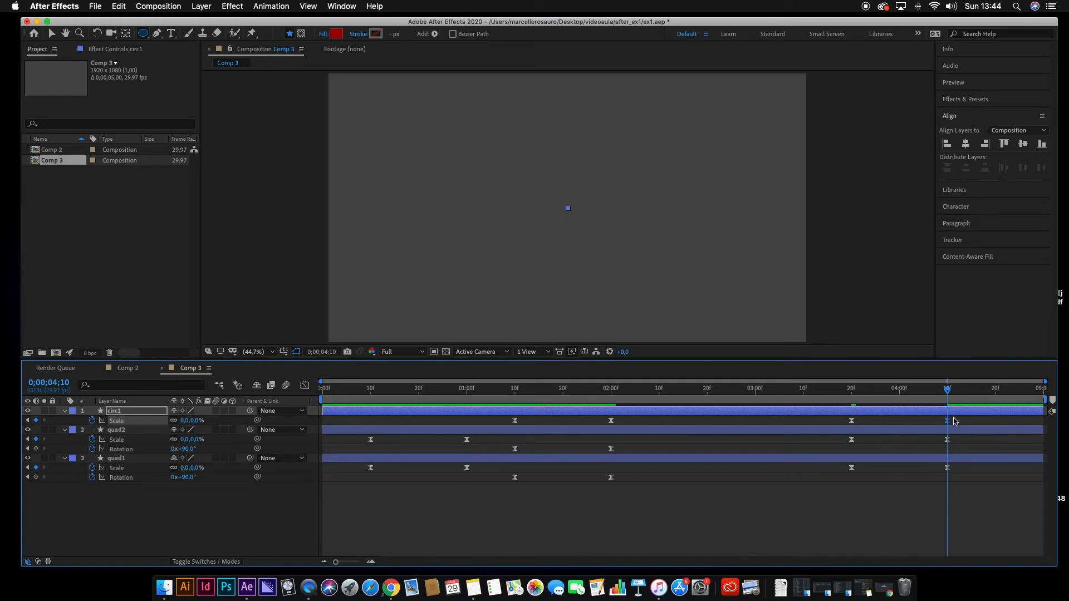
Scrub from 0;00;00;10 to 0;00;02;00 to examine how the scale and rotation keyframes of the squares and circle line up
{"action": "left_click_drag", "start_coordinate": [948, 393], "coordinate": [370, 411]}
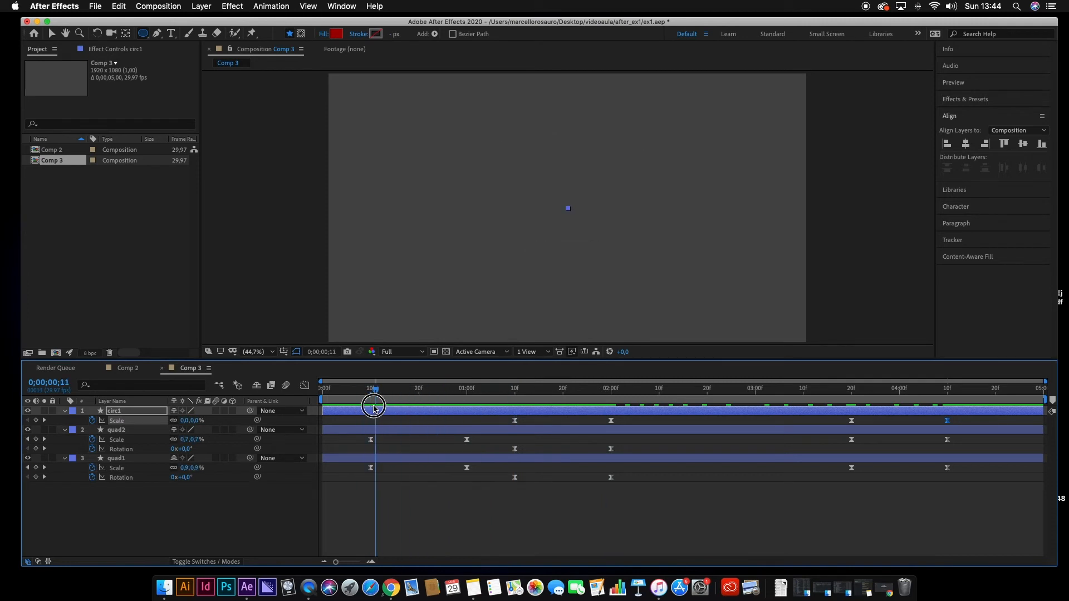
{"action": "left_click", "coordinate": [409, 440]}
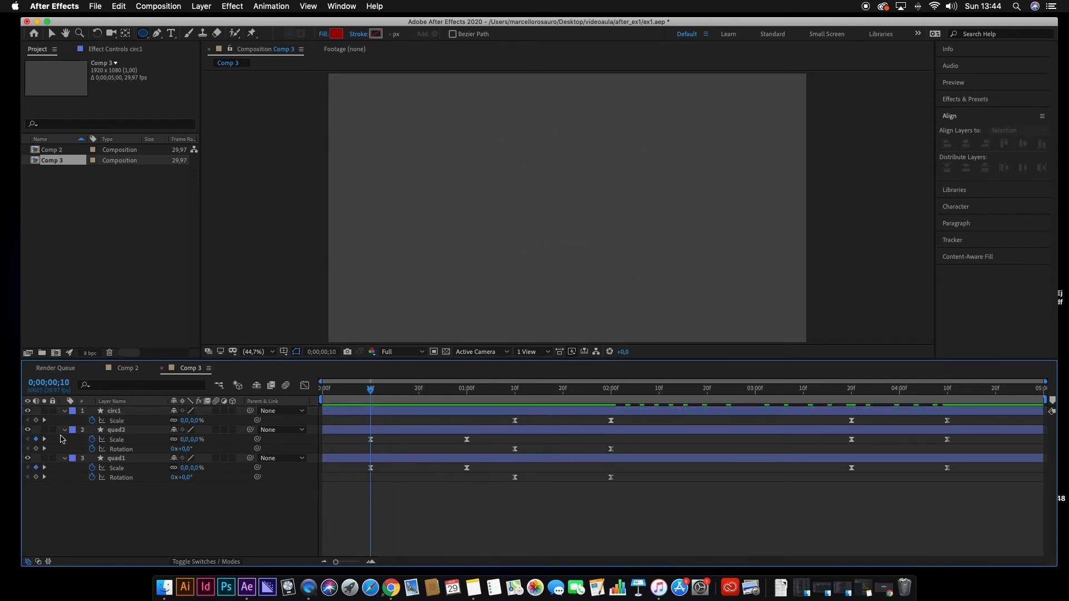
{"action": "left_click", "coordinate": [139, 431]}
{"action": "left_click", "coordinate": [140, 461], "text": "shift"}
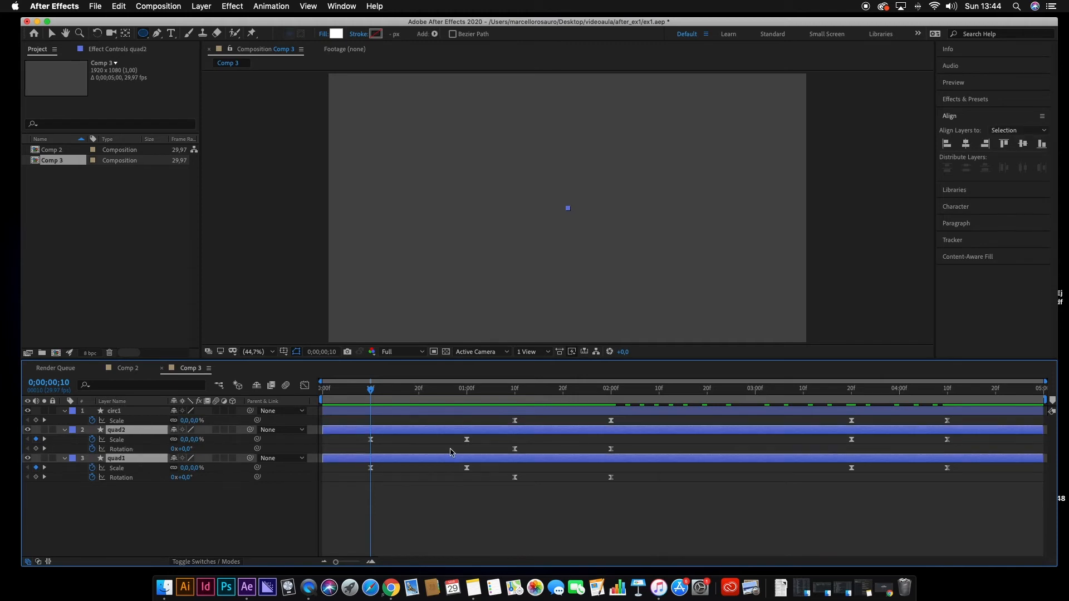
{"action": "left_click_drag", "start_coordinate": [369, 389], "coordinate": [410, 393]}
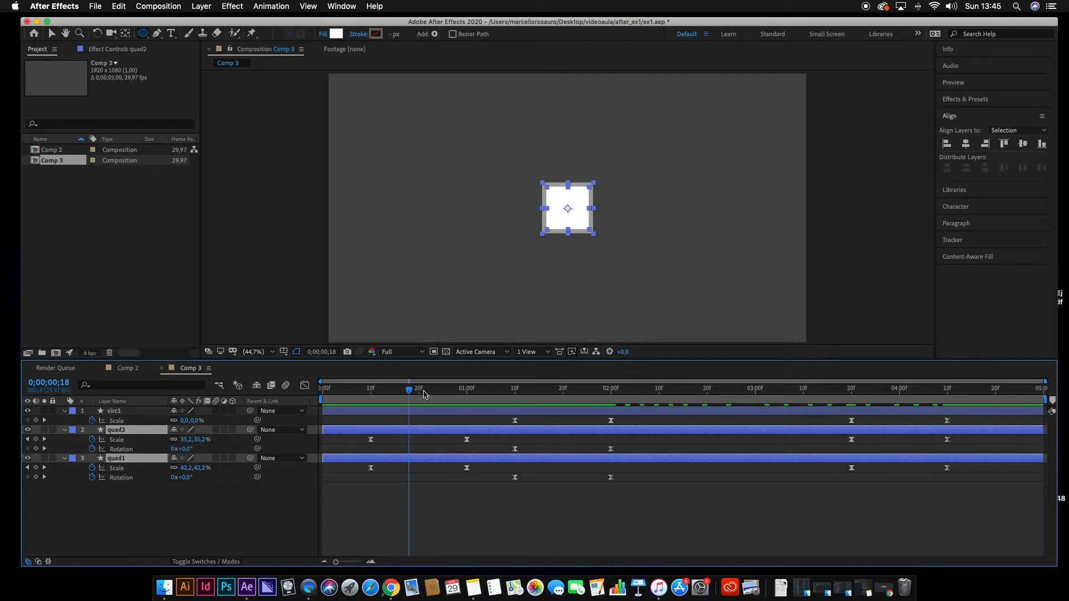
{"action": "left_click_drag", "start_coordinate": [410, 390], "coordinate": [612, 395]}
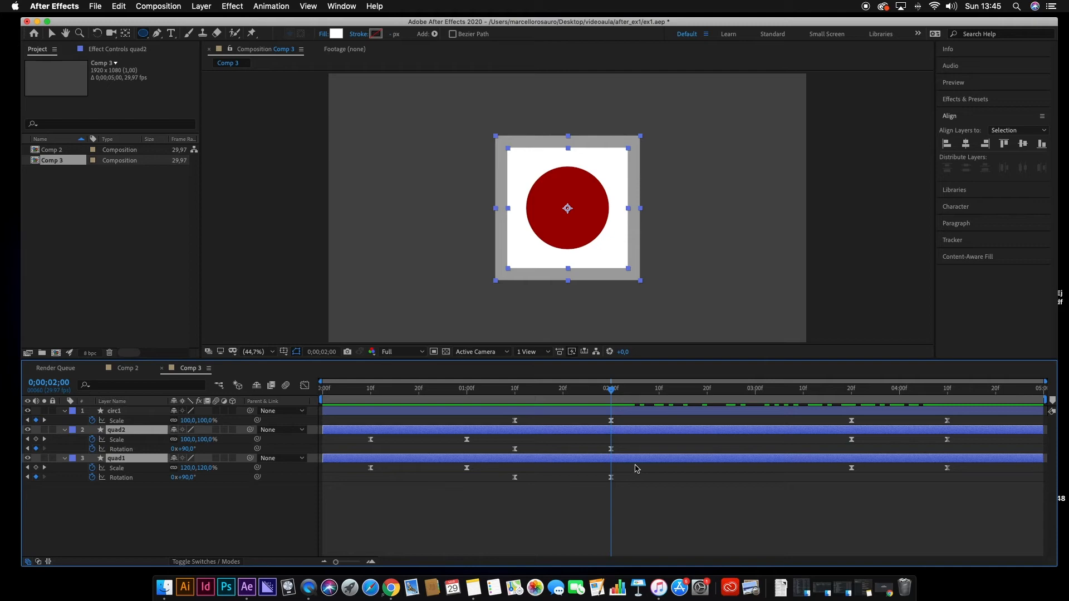
Duplicate circ1, reveal the copy's keyframed properties, and select the original circ1 layer with the playhead at 0;00;02;00
{"action": "left_click", "coordinate": [650, 414]}
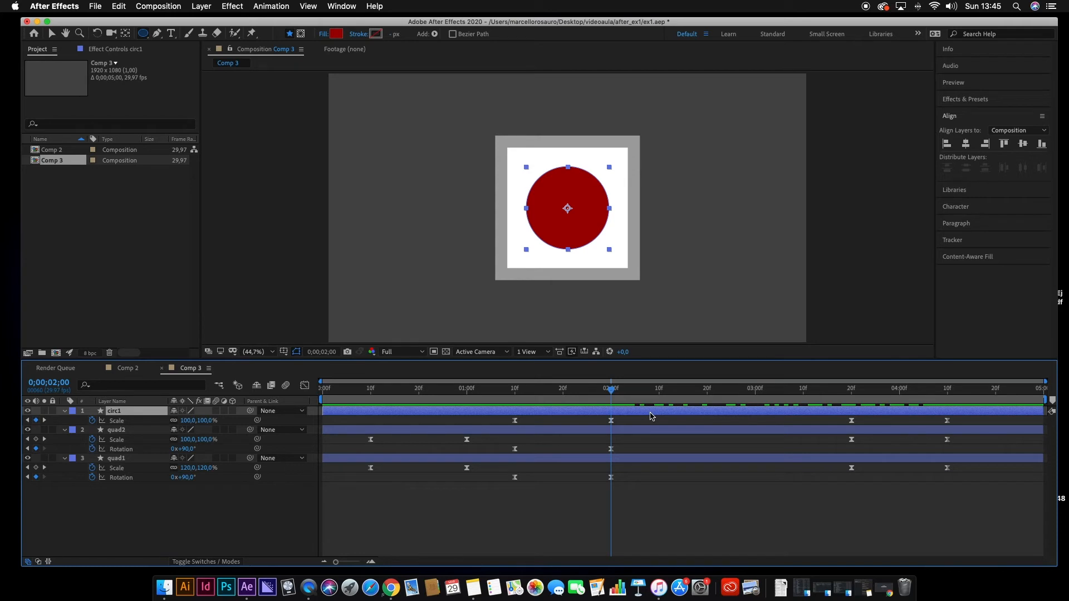
{"action": "key", "text": "super+d"}
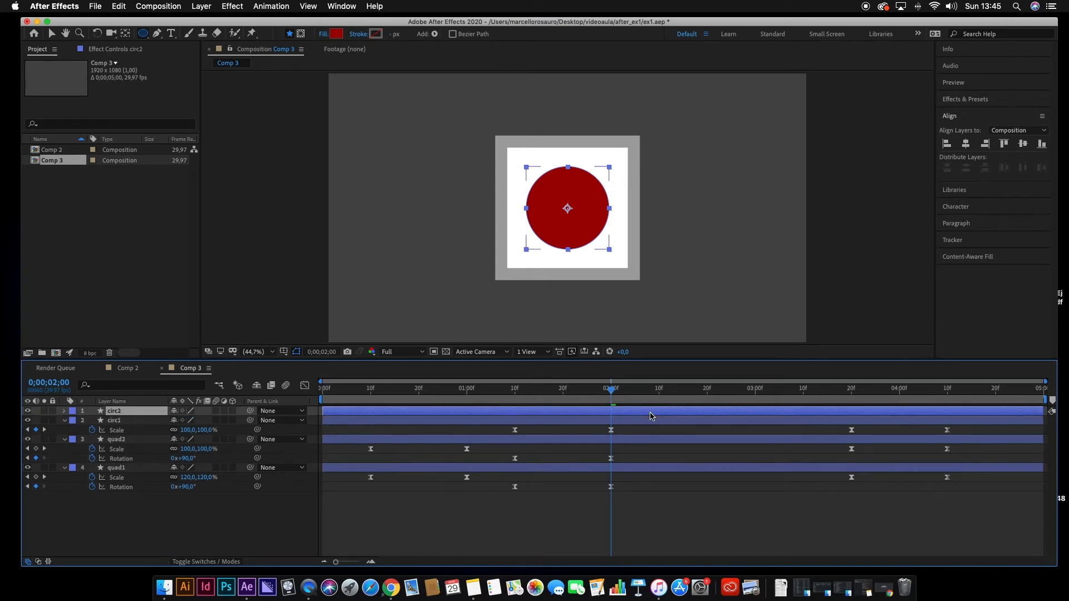
{"action": "key", "text": "u"}
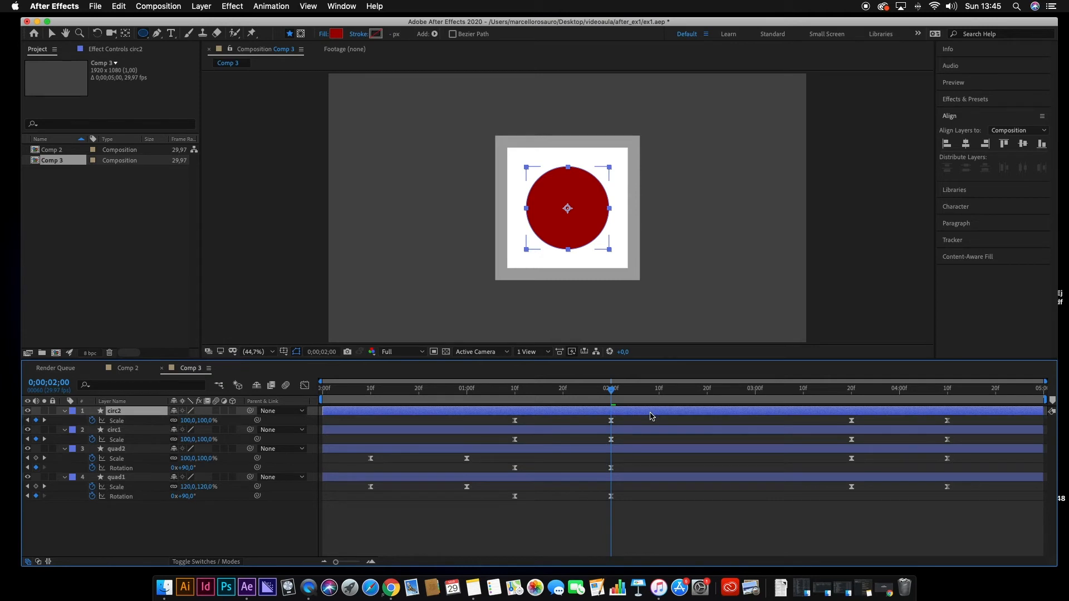
{"action": "mouse_move", "coordinate": [616, 391]}
{"action": "left_mouse_down"}
{"action": "mouse_move", "coordinate": [862, 400]}
{"action": "mouse_move", "coordinate": [613, 401]}
{"action": "mouse_move", "coordinate": [611, 391]}
{"action": "left_mouse_up"}
{"action": "key", "text": "super+Down"}
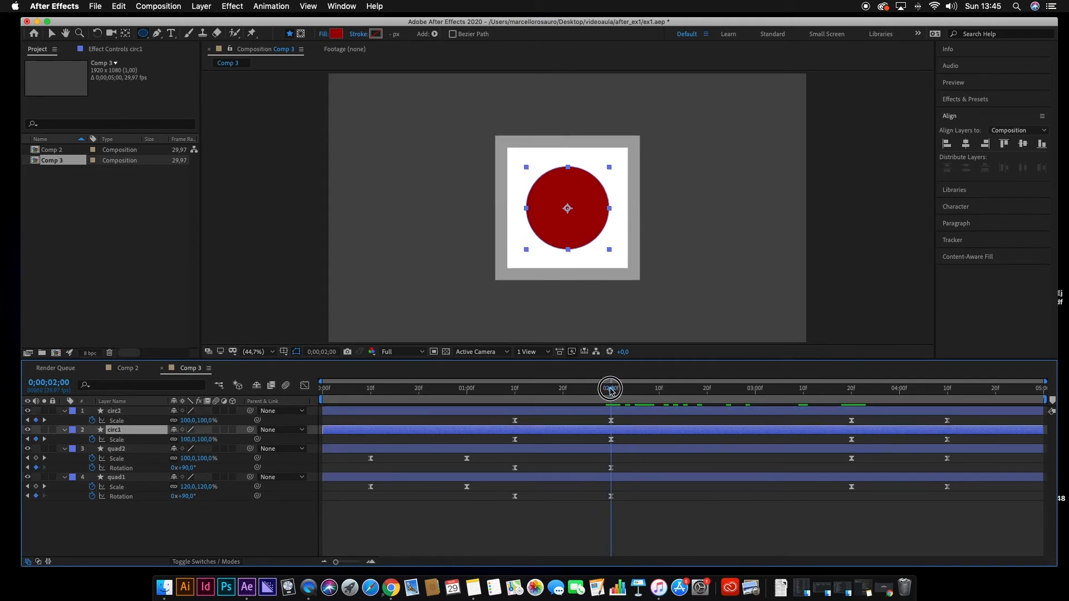
Select circ2, circ1, quad2 and quad1 in turn to examine how the layer order stacks the circles over the squares
{"action": "left_click", "coordinate": [691, 517]}
{"action": "left_click", "coordinate": [399, 412]}
{"action": "left_click", "coordinate": [403, 431]}
{"action": "left_click", "coordinate": [406, 449]}
{"action": "left_click", "coordinate": [426, 477]}
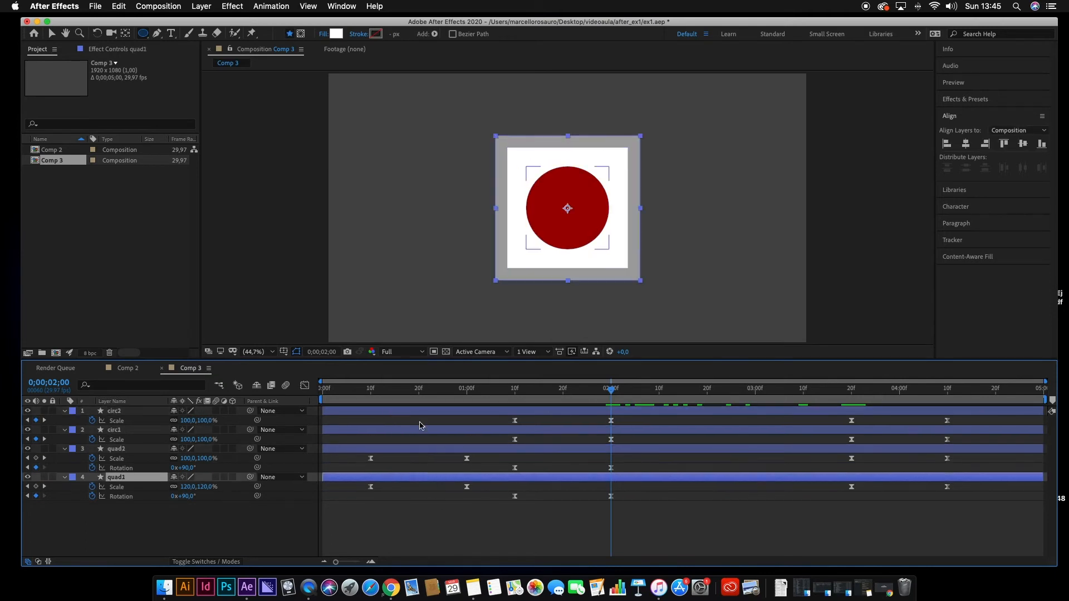
{"action": "left_click", "coordinate": [424, 413]}
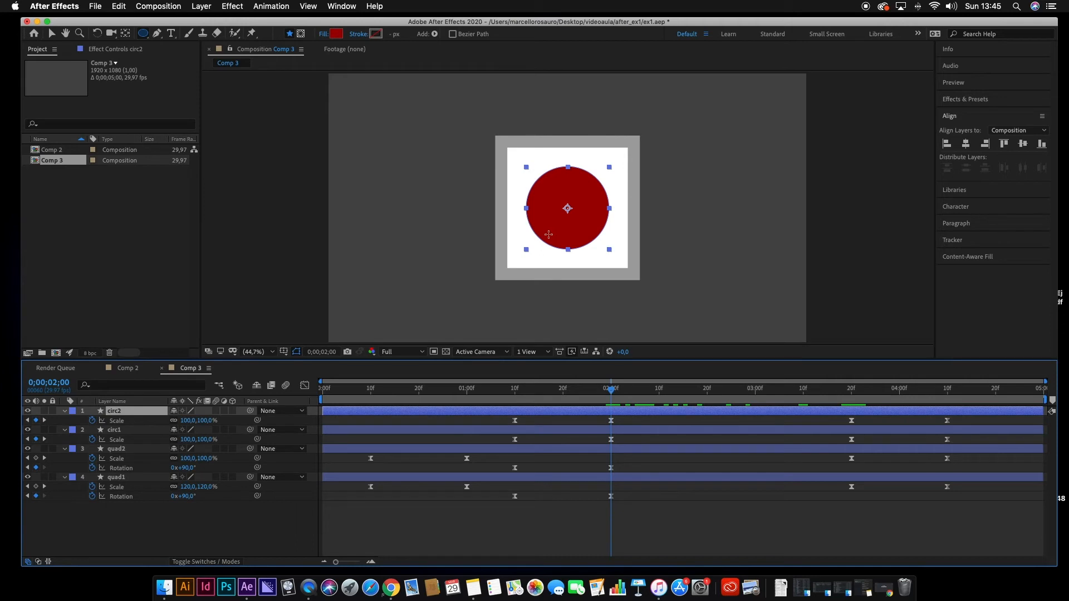
{"action": "left_click", "coordinate": [672, 431]}
{"action": "left_click", "coordinate": [132, 450]}
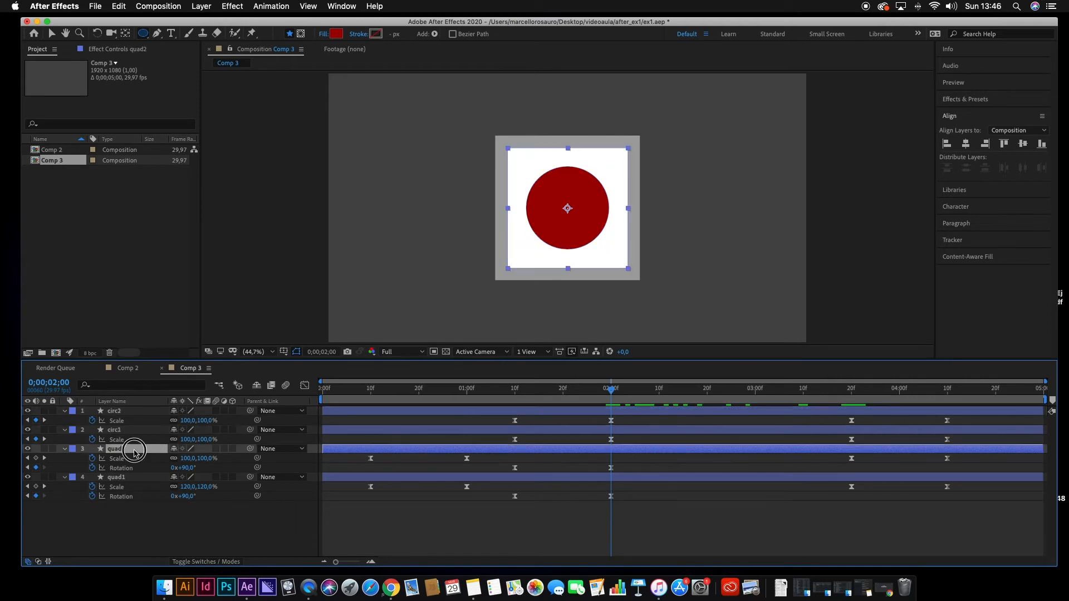
{"action": "left_click", "coordinate": [132, 478]}
{"action": "left_click", "coordinate": [505, 412]}
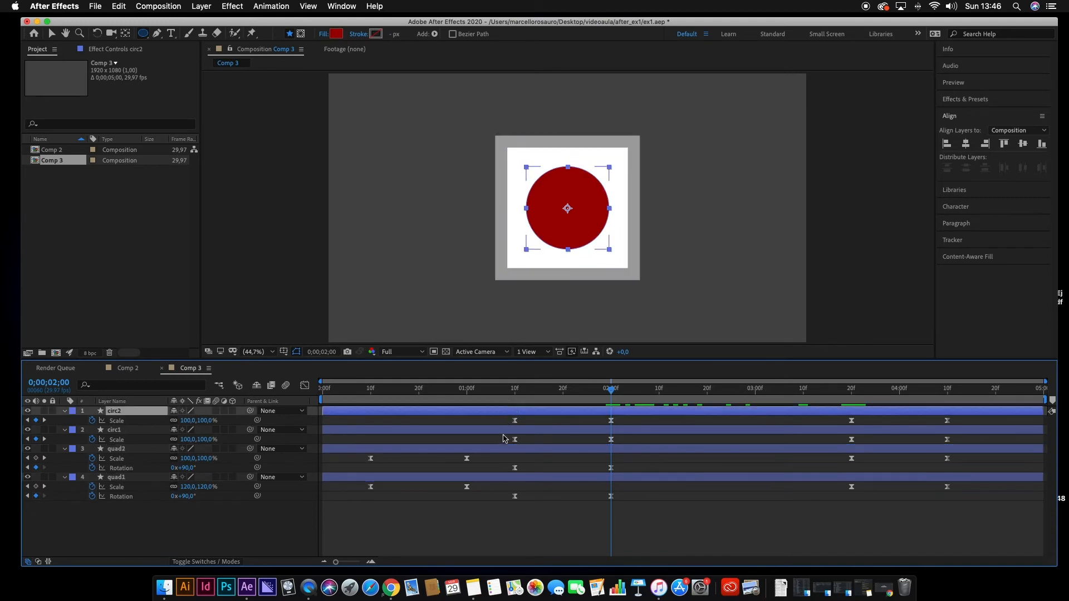
{"action": "left_click", "coordinate": [506, 431]}
{"action": "left_click", "coordinate": [507, 449]}
{"action": "left_click", "coordinate": [507, 477]}
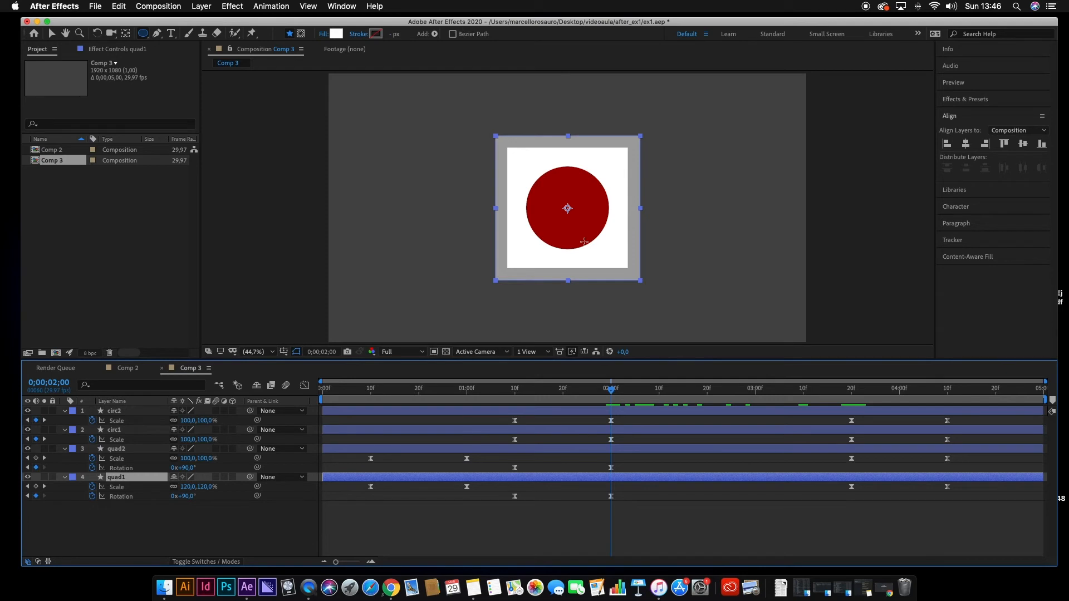
{"action": "left_click", "coordinate": [622, 412]}
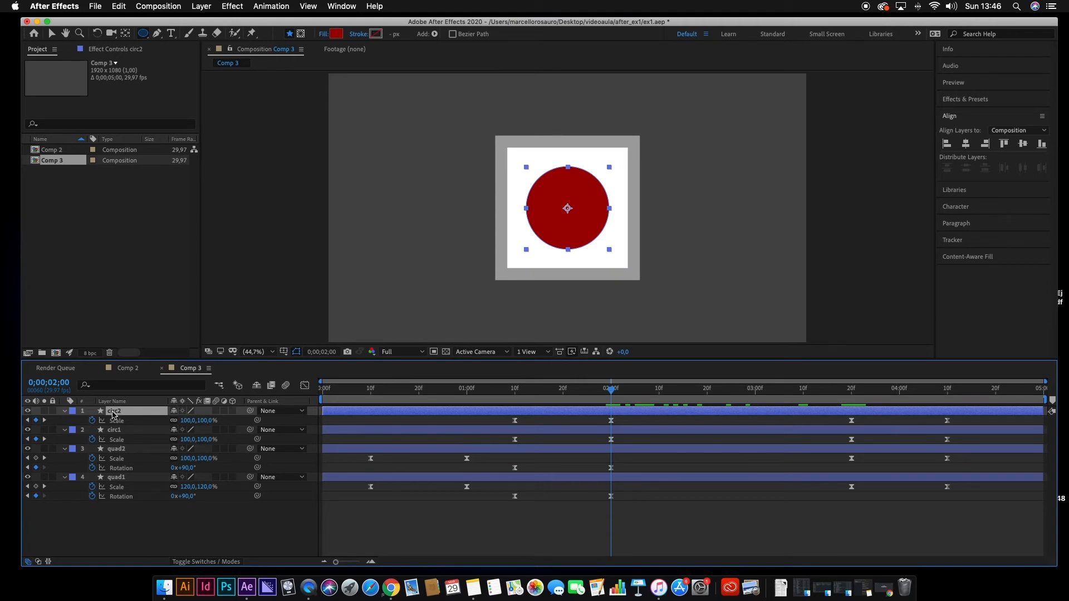
Try moving circ2 beneath quad1 in the layer stack, and return it to the top
{"action": "left_click_drag", "start_coordinate": [113, 413], "coordinate": [112, 490]}
{"action": "mouse_move", "coordinate": [111, 411]}
{"action": "left_mouse_down"}
{"action": "mouse_move", "coordinate": [112, 500]}
{"action": "mouse_move", "coordinate": [115, 408]}
{"action": "left_mouse_up"}
{"action": "left_click", "coordinate": [115, 489]}
{"action": "left_click_drag", "start_coordinate": [142, 480], "coordinate": [143, 411]}
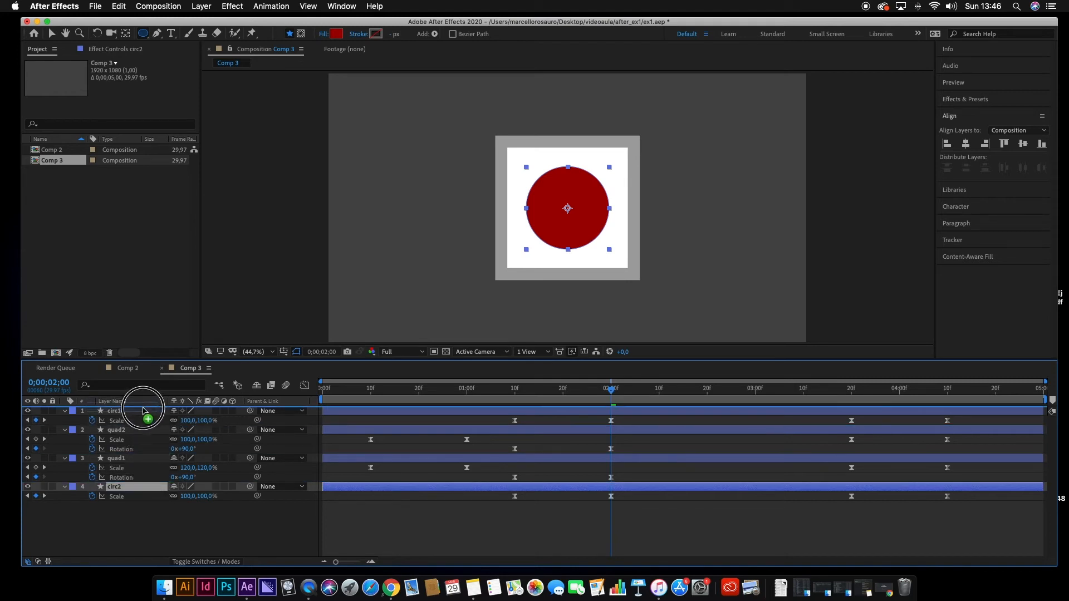
{"action": "left_click_drag", "start_coordinate": [143, 411], "coordinate": [143, 411]}
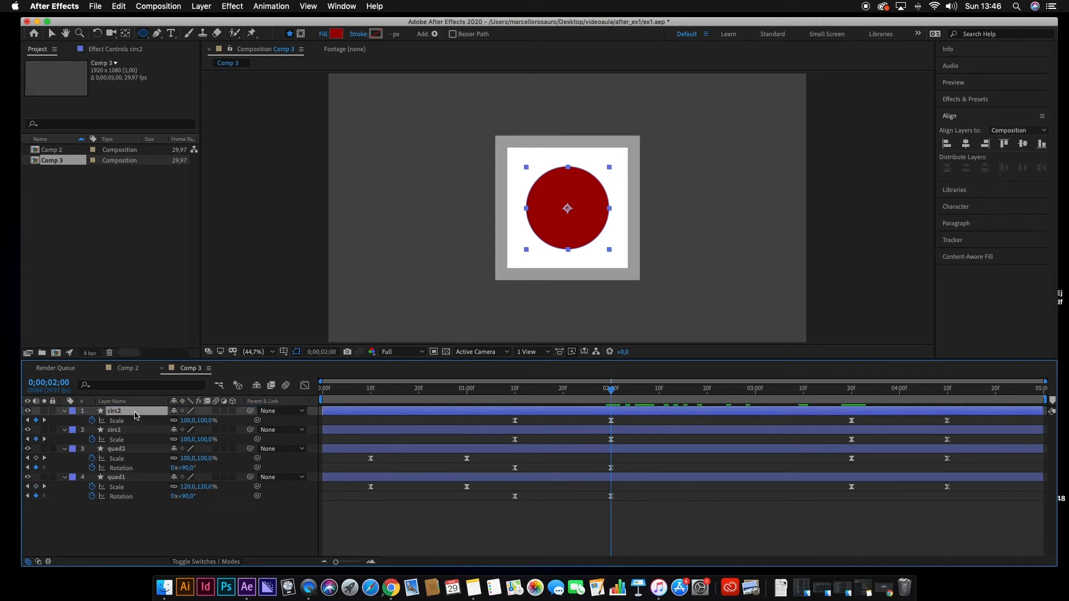
Select circ1, quad2, quad1 and circ2 in turn to review the stacking order again
{"action": "left_click", "coordinate": [139, 431]}
{"action": "left_click", "coordinate": [139, 451]}
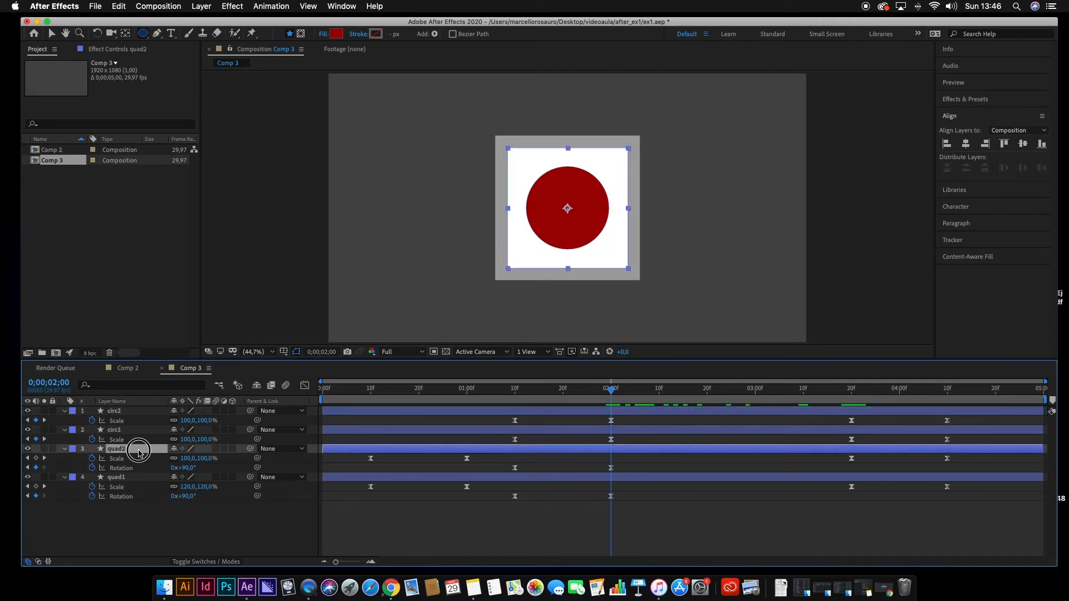
{"action": "left_click", "coordinate": [142, 479]}
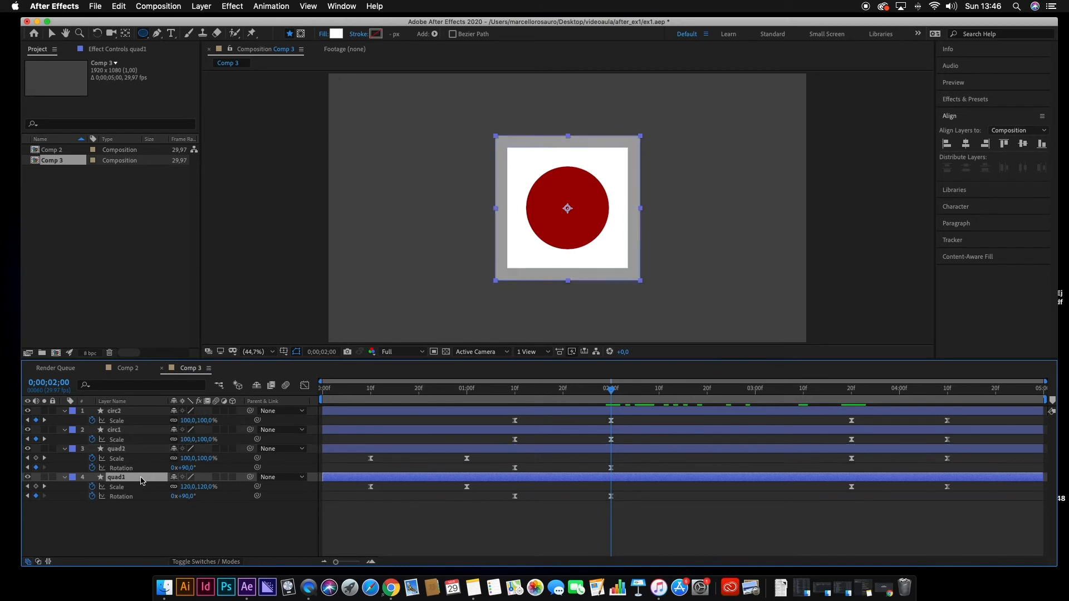
{"action": "left_click", "coordinate": [630, 413]}
Set circ1's Scale keyframe at 0;00;02;00 to 120%
{"action": "left_click", "coordinate": [632, 431]}
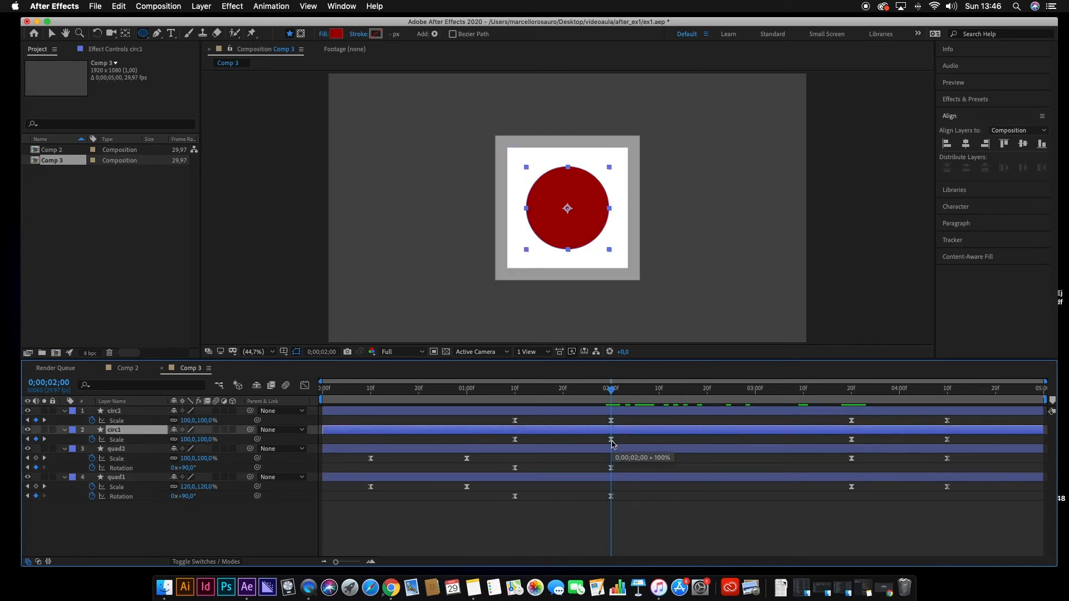
{"action": "left_click", "coordinate": [612, 442]}
{"action": "left_click", "coordinate": [205, 439]}
{"action": "type", "text": "1"}
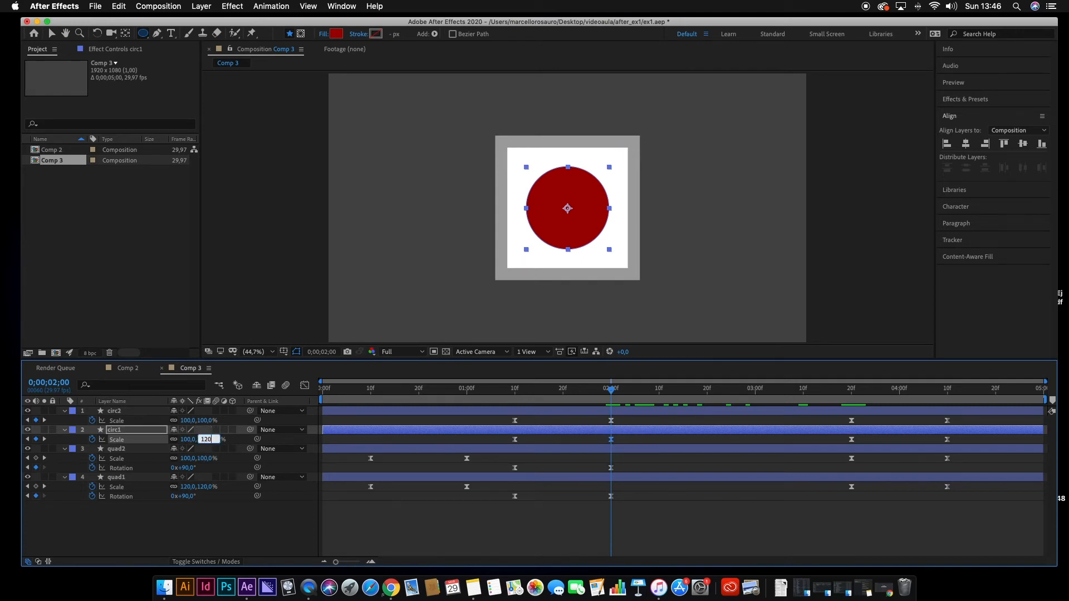
{"action": "type", "text": "20"}
{"action": "key", "text": "Return"}
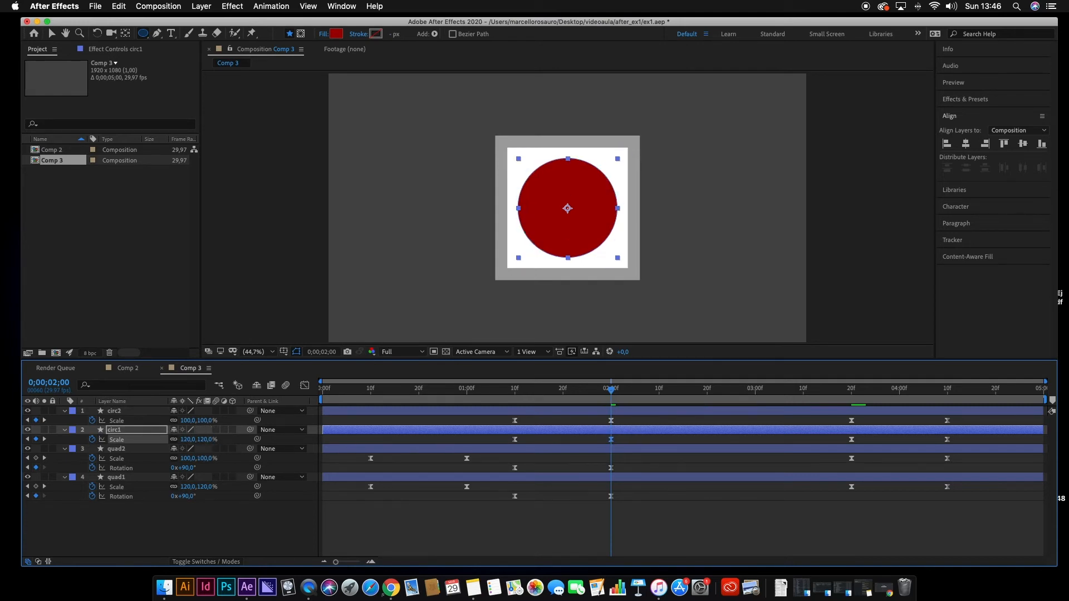
Set circ1's Scale to 120% at its 0;00;03;20 keyframe as well
{"action": "left_click", "coordinate": [45, 440]}
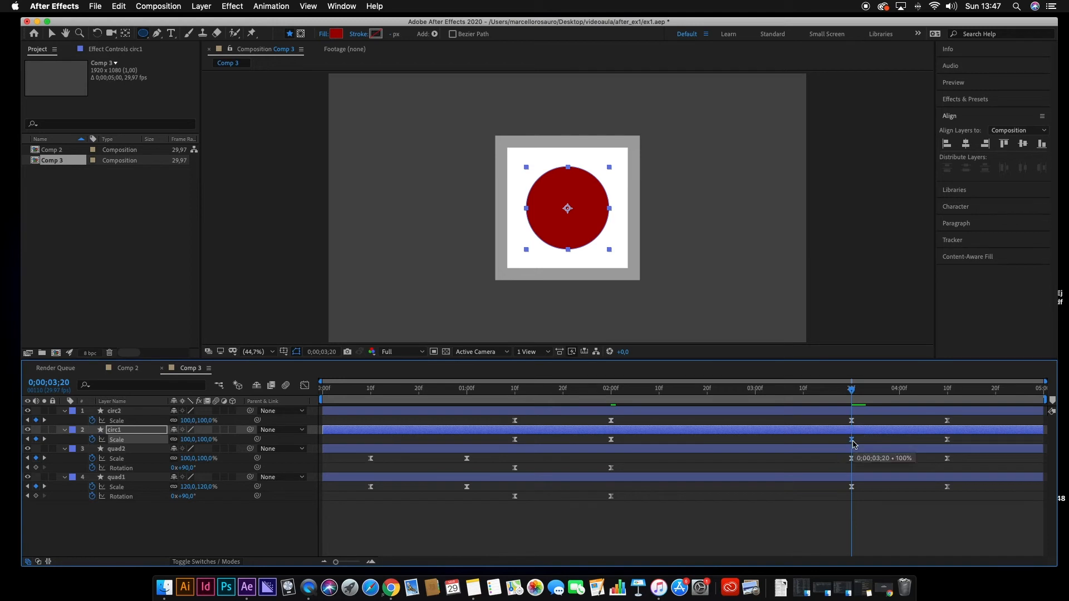
{"action": "left_click", "coordinate": [204, 440]}
{"action": "type", "text": "120"}
{"action": "key", "text": "Return"}
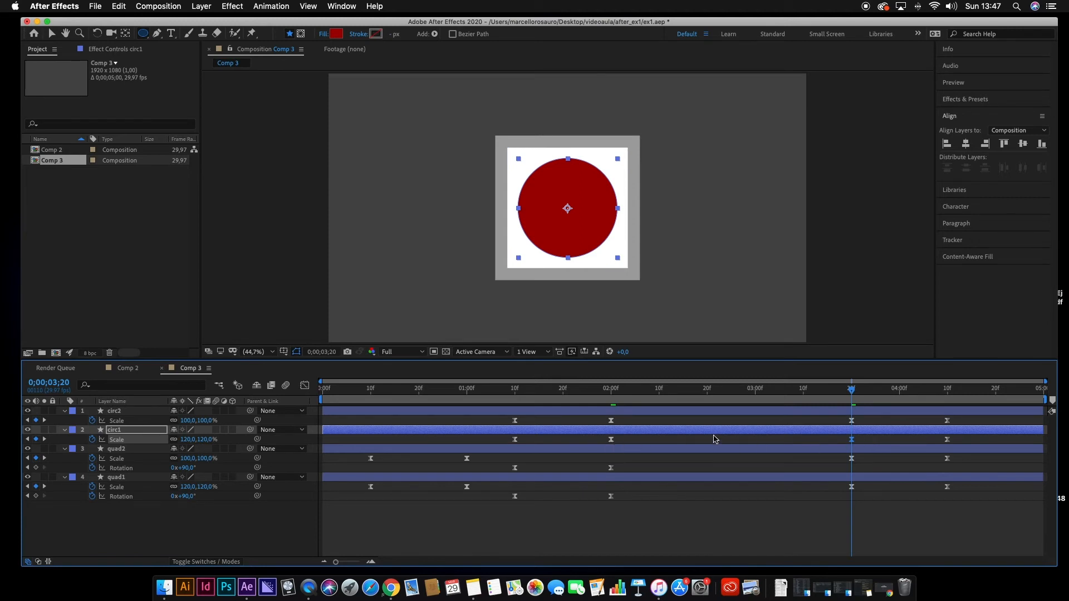
{"action": "left_click", "coordinate": [611, 440]}
{"action": "left_click", "coordinate": [852, 439]}
Reveal circ1's Opacity and set it to 50%
{"action": "left_click", "coordinate": [772, 434]}
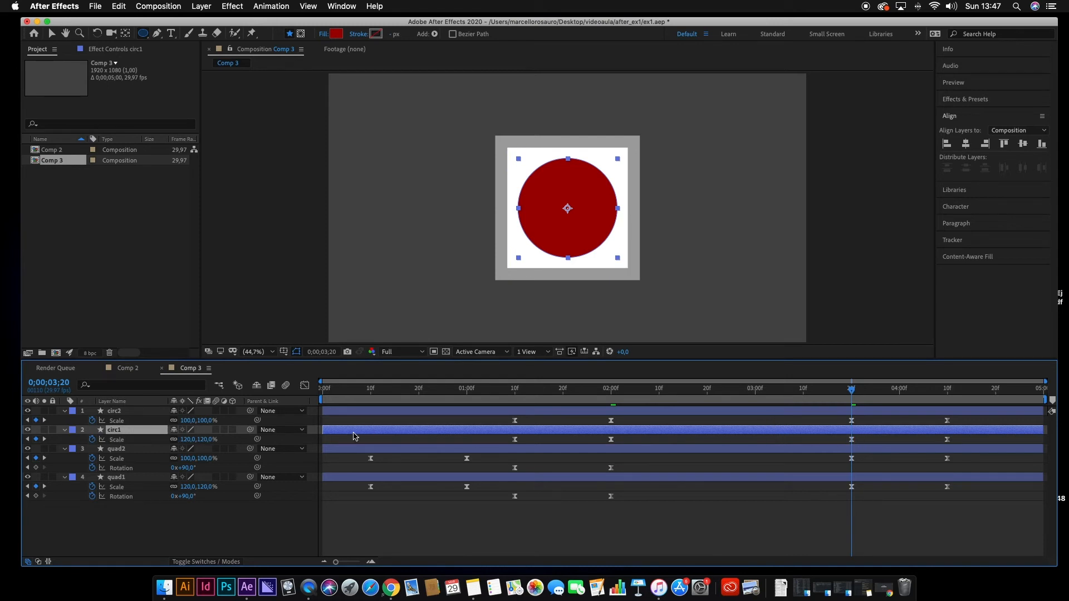
{"action": "key", "text": "t"}
{"action": "left_click", "coordinate": [176, 440]}
{"action": "type", "text": "50"}
{"action": "key", "text": "Return"}
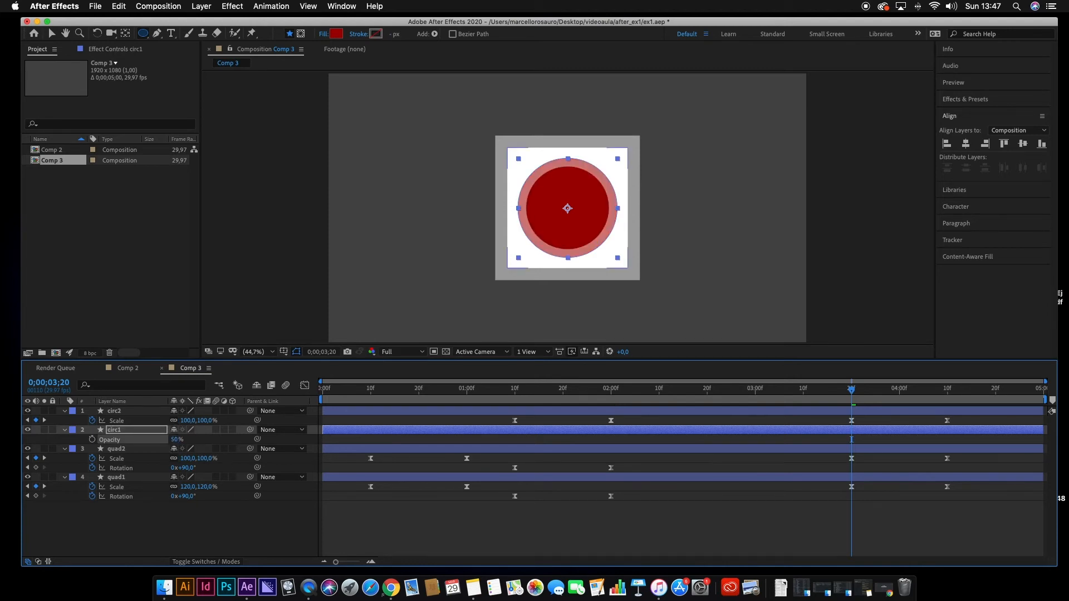
Preview the Comp 3 animation from the start and save the project
{"action": "left_click_drag", "start_coordinate": [850, 390], "coordinate": [312, 399]}
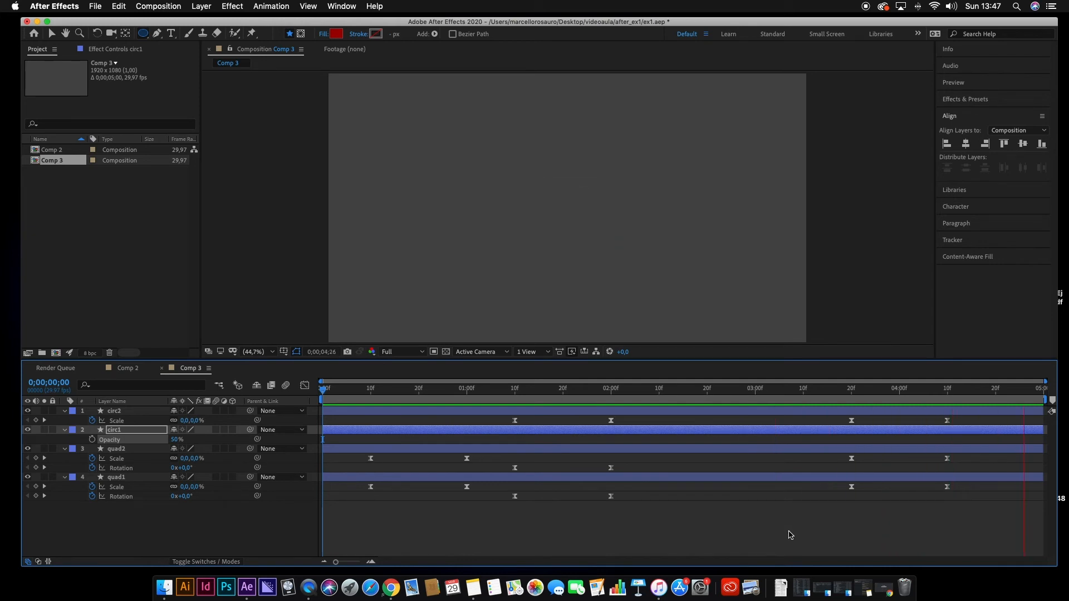
{"action": "key", "text": "space"}
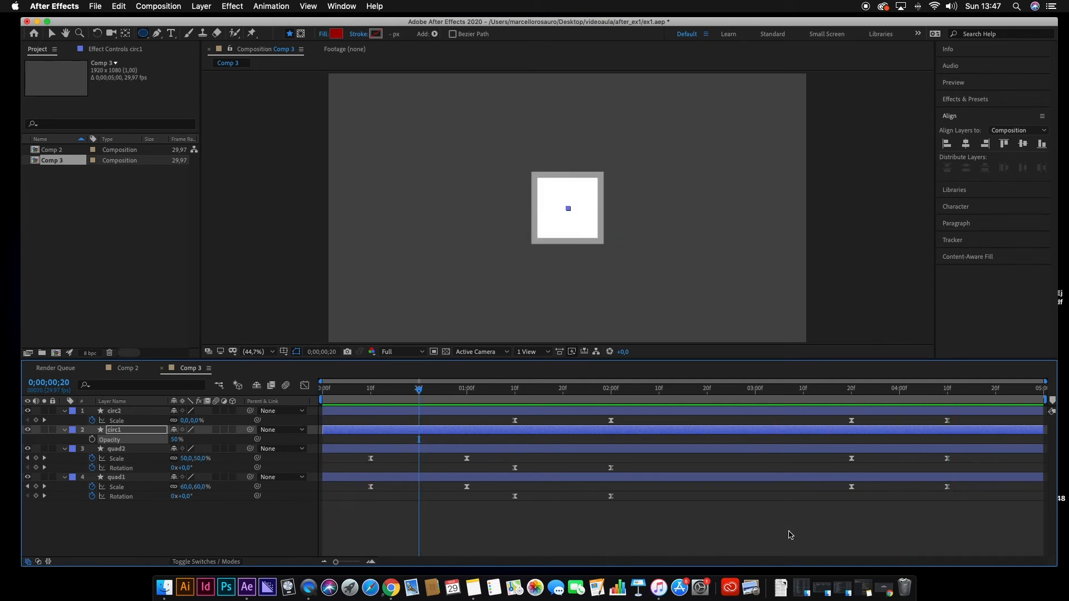
{"action": "key", "text": "super+s"}
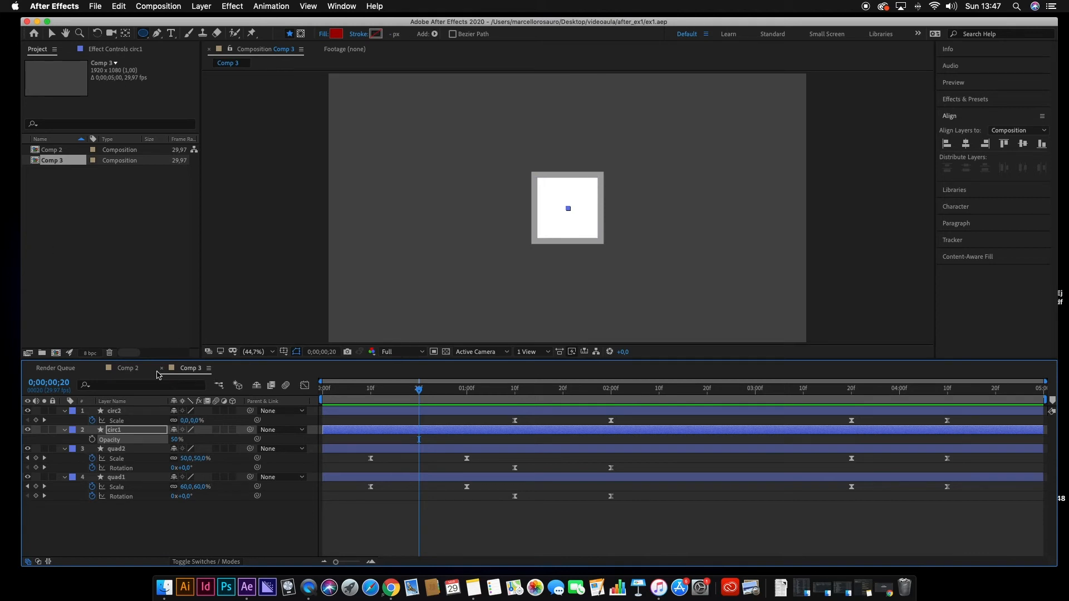
Play Comp 2 from its first frame to examine the reference animation, and return to Comp 3
{"action": "left_click", "coordinate": [122, 370]}
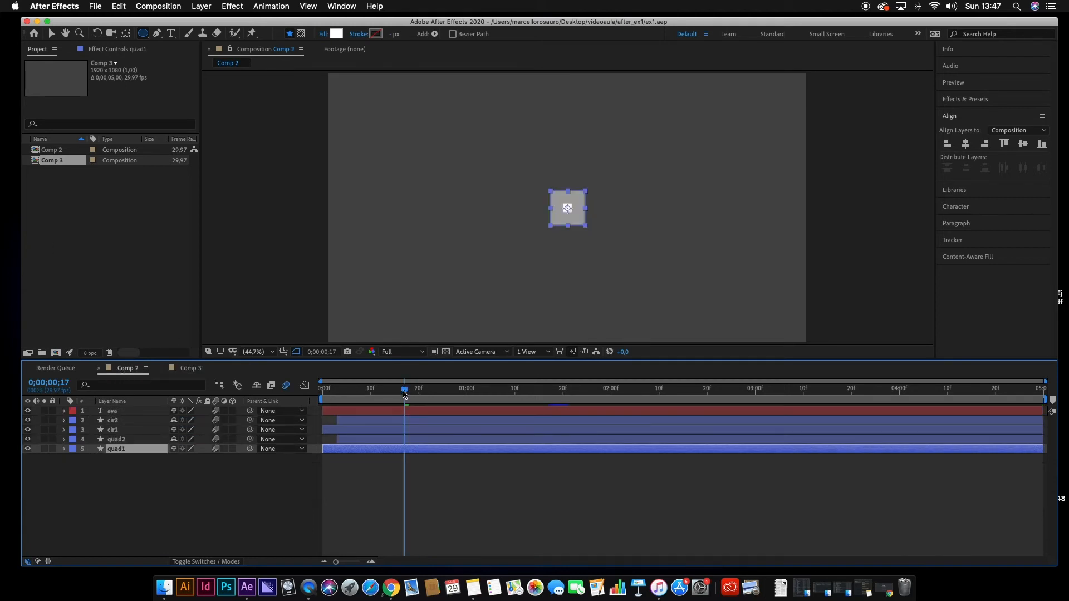
{"action": "key", "text": "Home"}
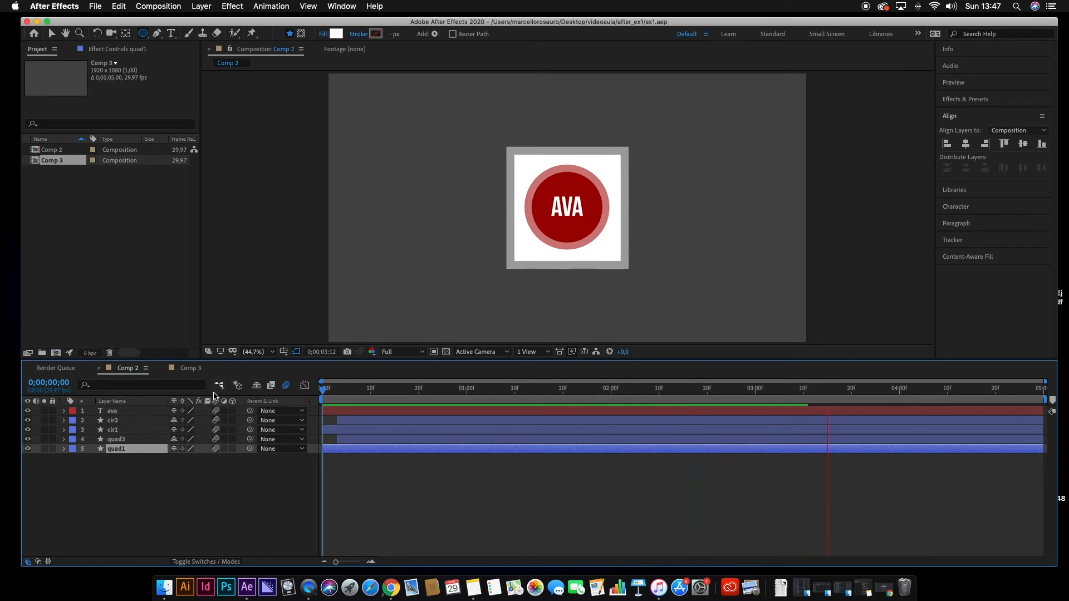
{"action": "key", "text": "space"}
{"action": "left_click", "coordinate": [188, 370]}
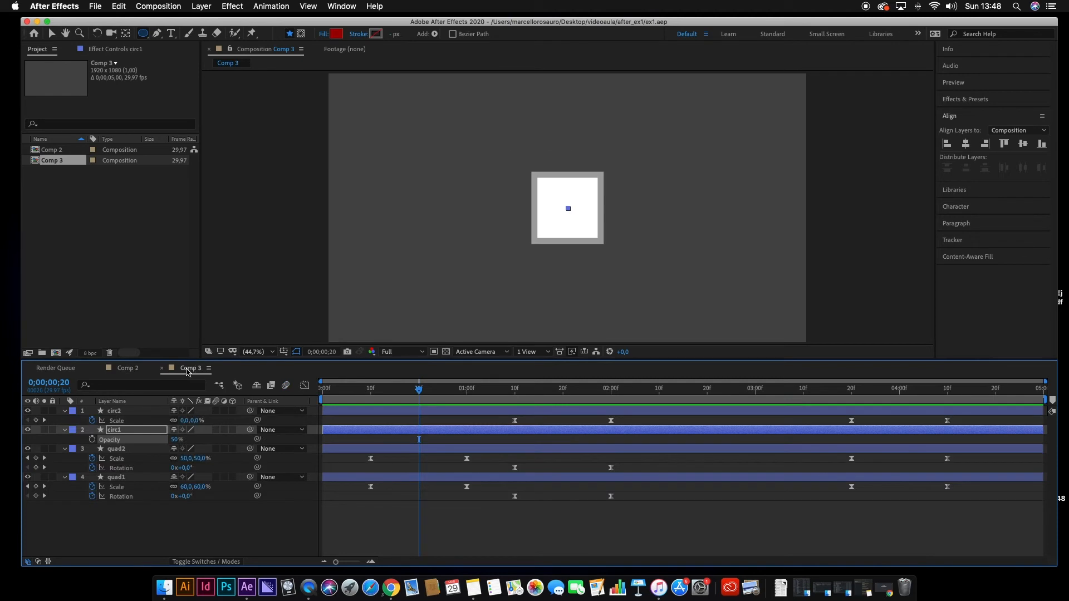
Collapse the properties of all four Comp 3 layers and lock circ2, circ1, quad2 and quad1
{"action": "left_click", "coordinate": [65, 430]}
{"action": "left_click", "coordinate": [65, 410]}
{"action": "left_click", "coordinate": [65, 430]}
{"action": "left_click", "coordinate": [65, 440]}
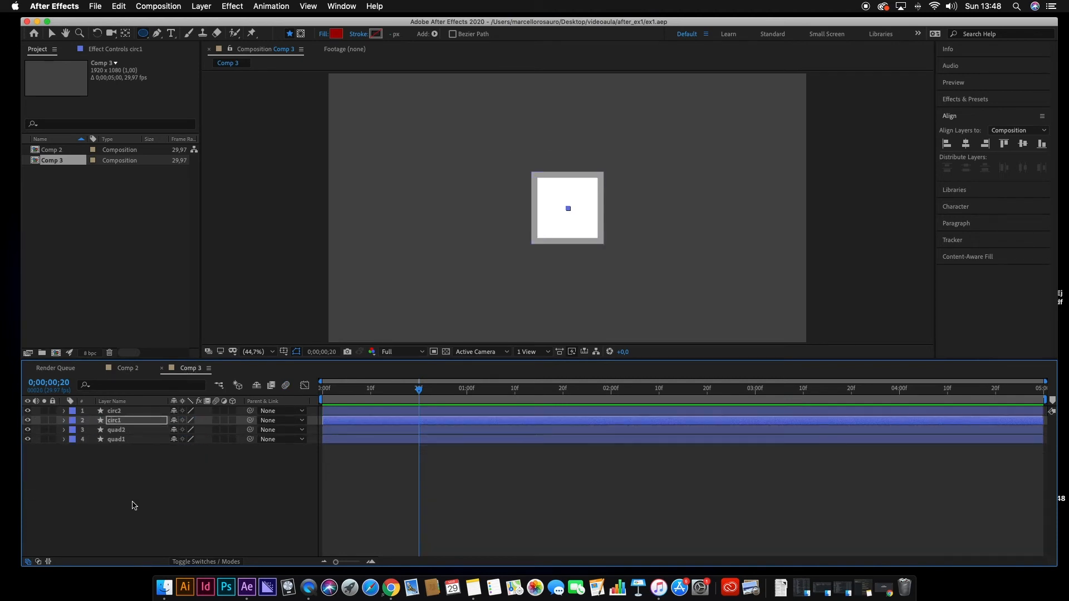
{"action": "left_click", "coordinate": [166, 487]}
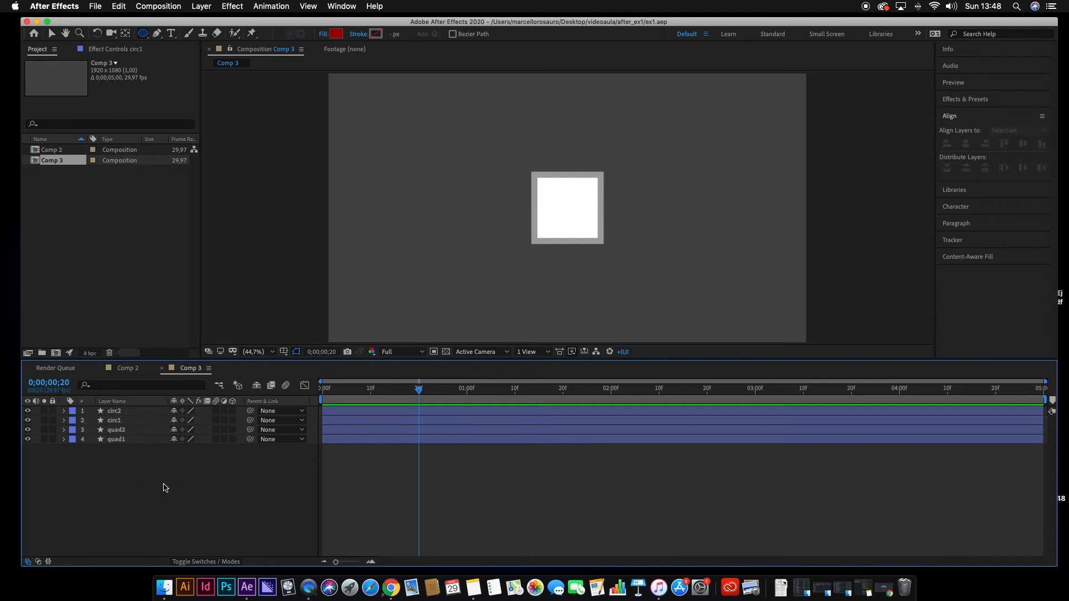
{"action": "left_click_drag", "start_coordinate": [53, 411], "coordinate": [53, 440]}
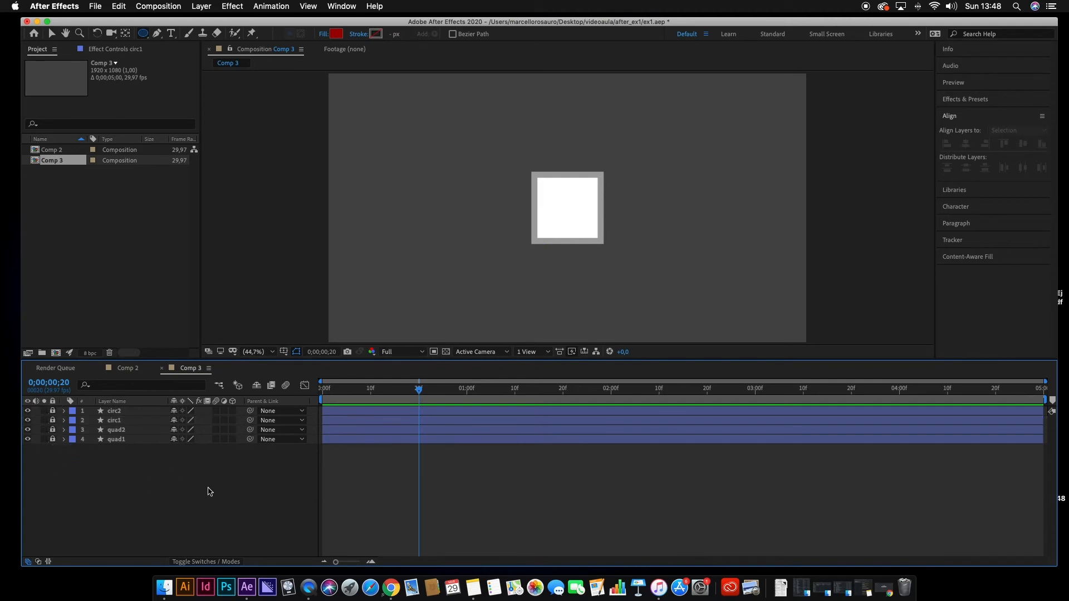
Start a new text layer on the red circle at 0;00;01;20 and review its Paragraph and Character settings
{"action": "left_click_drag", "start_coordinate": [418, 390], "coordinate": [563, 415]}
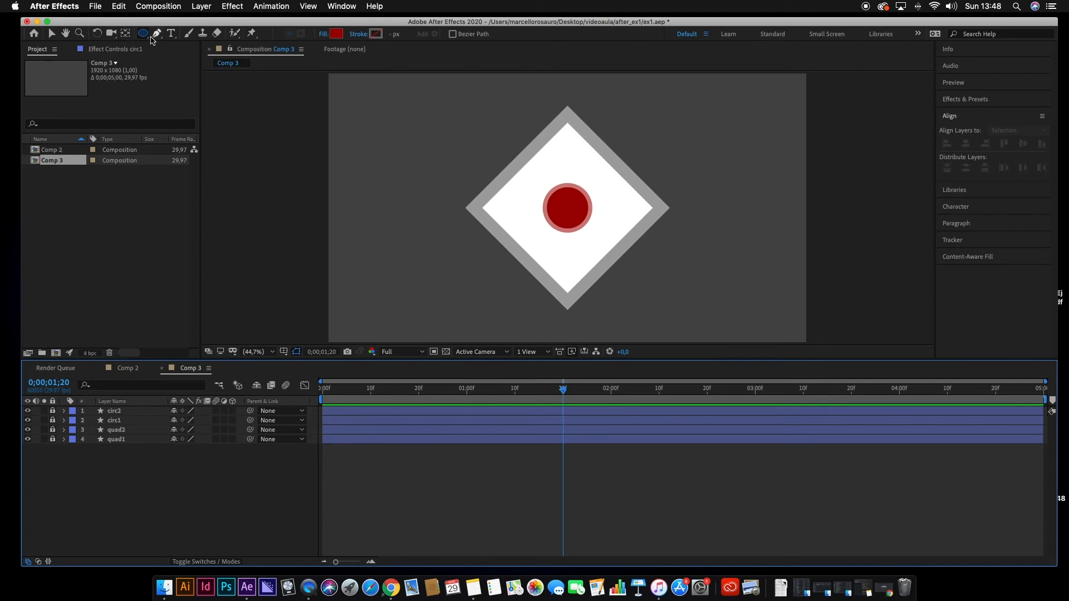
{"action": "left_click", "coordinate": [171, 33]}
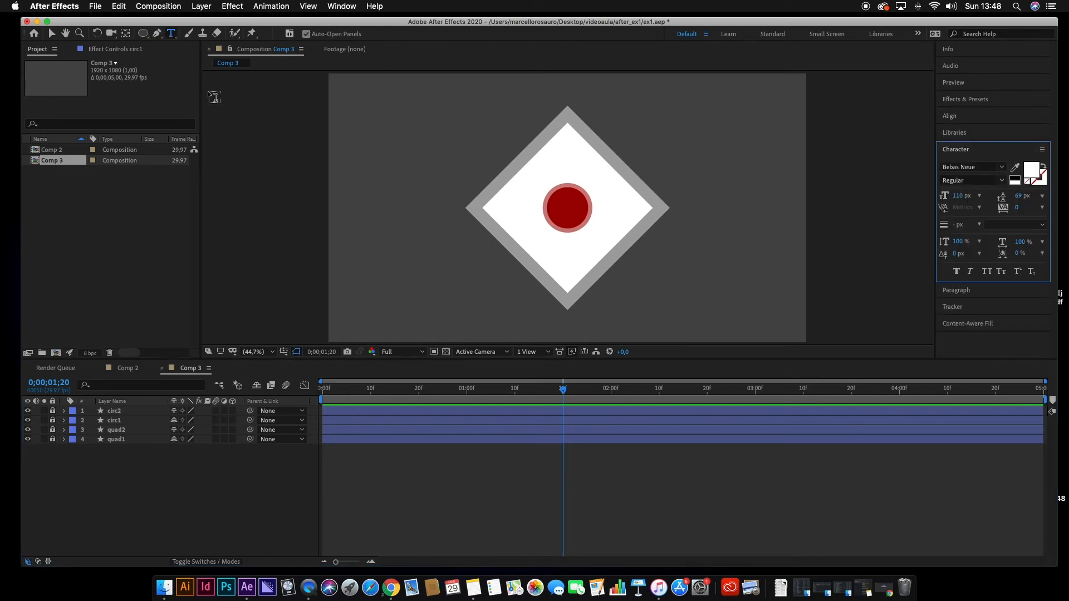
{"action": "left_click", "coordinate": [569, 210]}
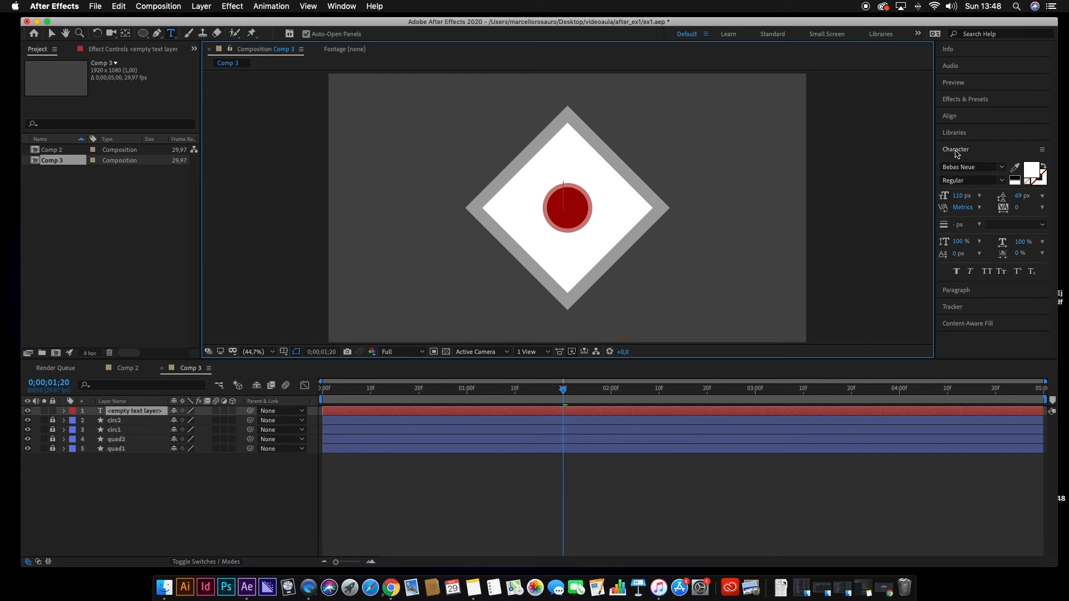
{"action": "left_click", "coordinate": [951, 293]}
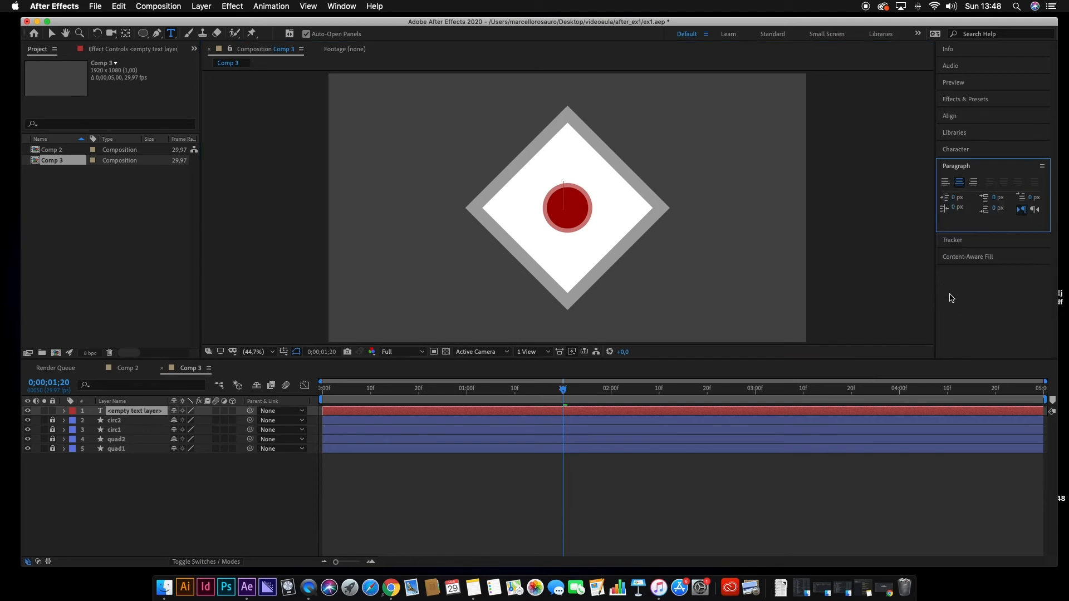
{"action": "left_click", "coordinate": [955, 149]}
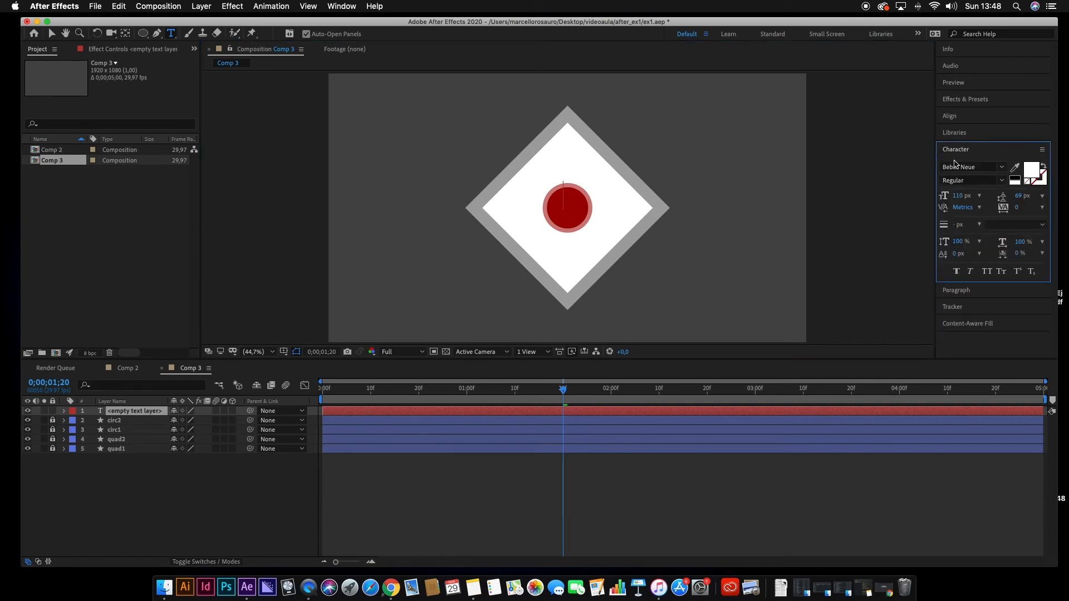
{"action": "left_click", "coordinate": [956, 293]}
{"action": "left_click", "coordinate": [955, 150]}
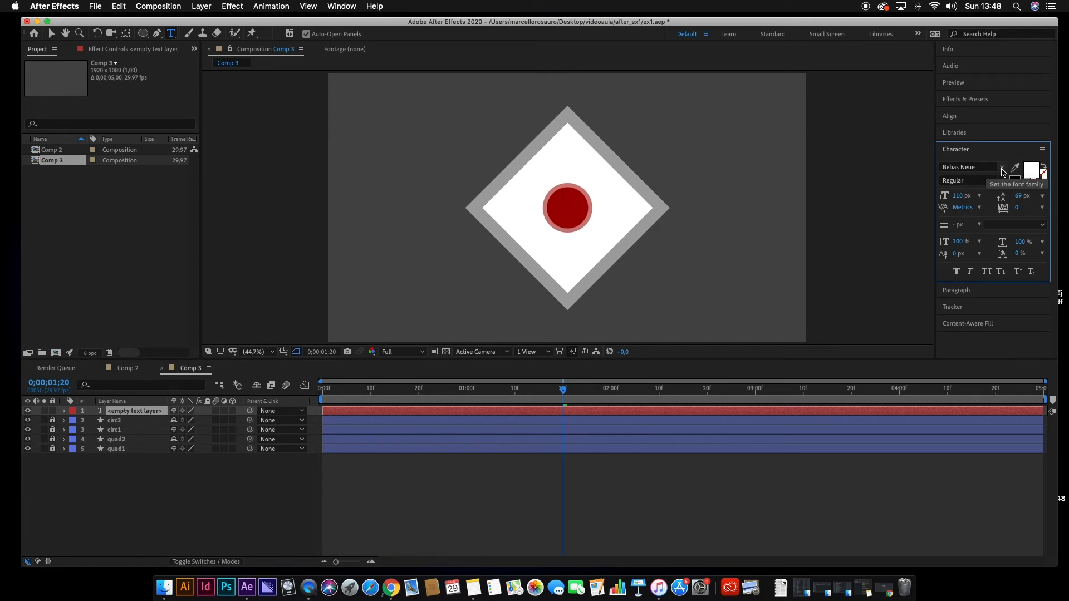
Enter "ava" as the text on the red circle and finish editing the text layer
{"action": "type", "text": "va"}
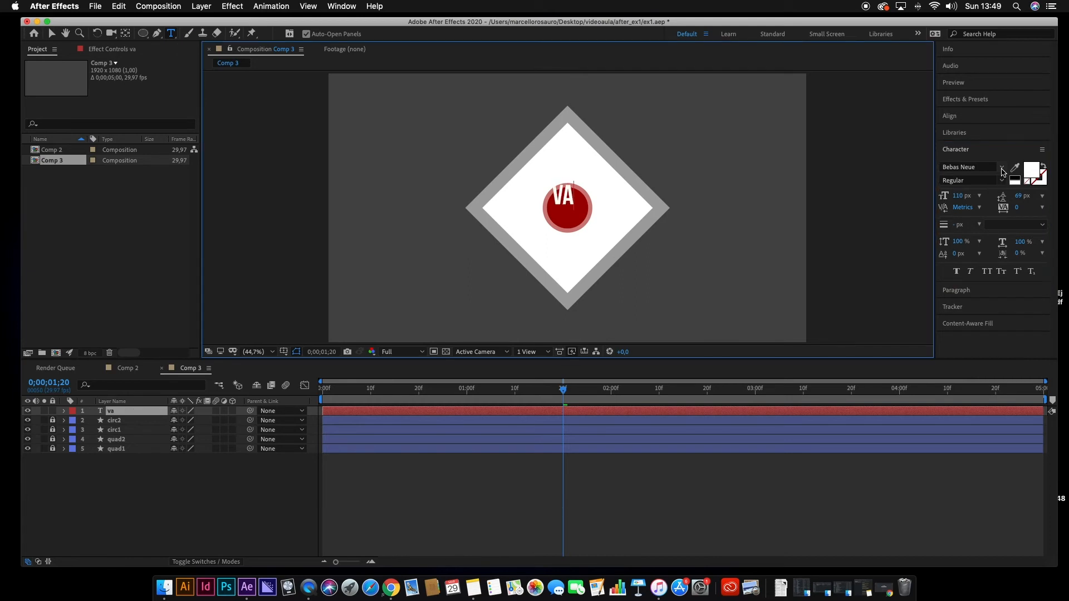
{"action": "key", "text": "BackSpace"}
{"action": "key", "text": "BackSpace"}
{"action": "type", "text": "ava"}
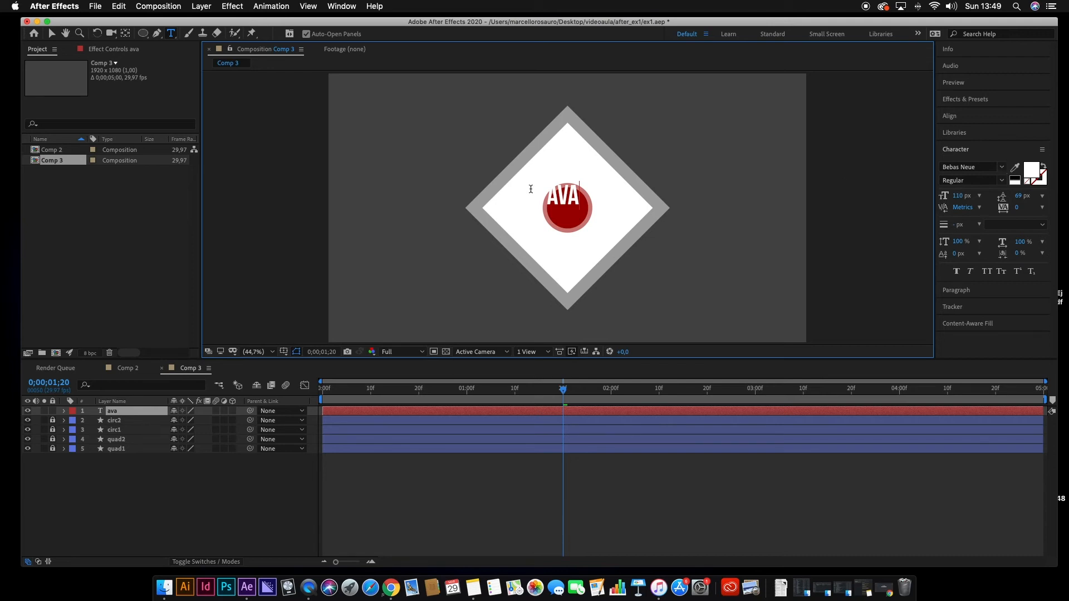
{"action": "left_click", "coordinate": [685, 412]}
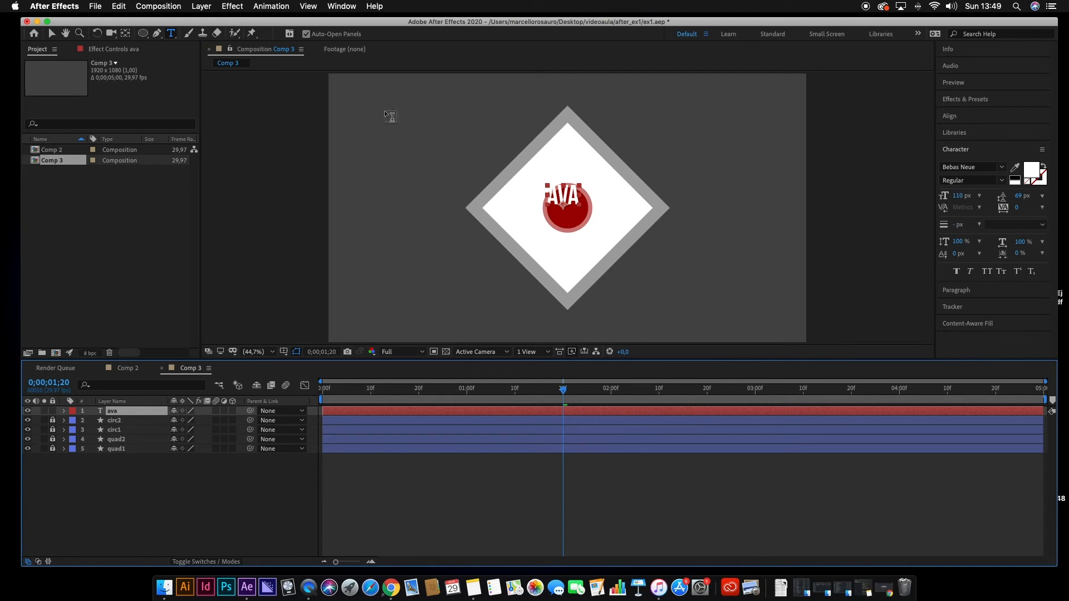
Move the AVA text down and across to the centre of the red circle
{"action": "left_click", "coordinate": [53, 34]}
{"action": "mouse_move", "coordinate": [580, 189]}
{"action": "left_mouse_down"}
{"action": "mouse_move", "coordinate": [585, 201]}
{"action": "mouse_move", "coordinate": [606, 176]}
{"action": "mouse_move", "coordinate": [570, 167]}
{"action": "mouse_move", "coordinate": [713, 195]}
{"action": "mouse_move", "coordinate": [592, 195]}
{"action": "mouse_move", "coordinate": [577, 211]}
{"action": "left_mouse_up"}
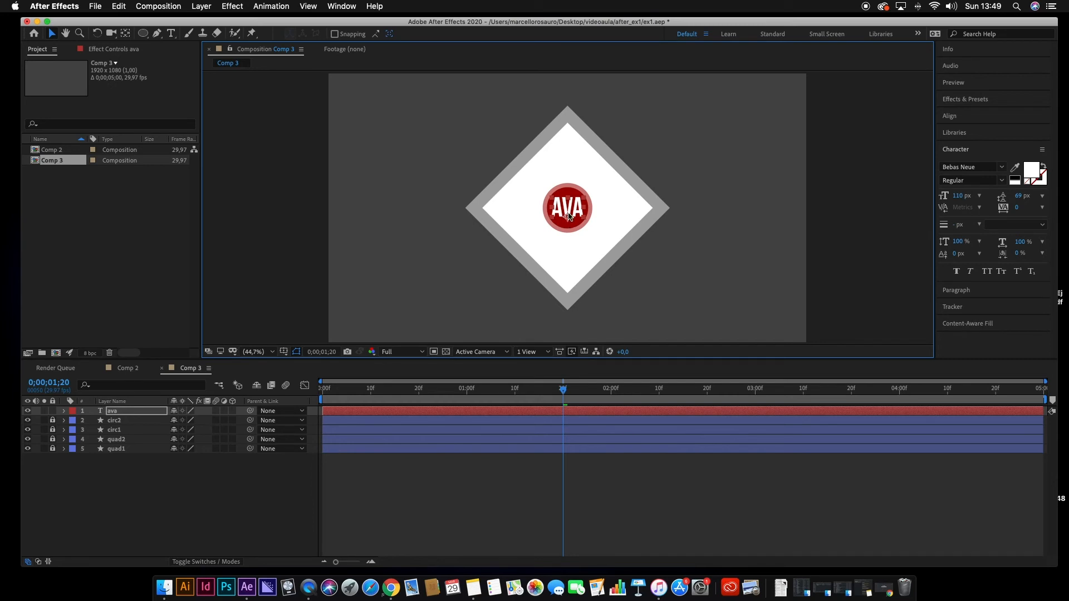
Try left and right paragraph alignment on the AVA text, and return it to centre alignment
{"action": "left_click", "coordinate": [960, 293]}
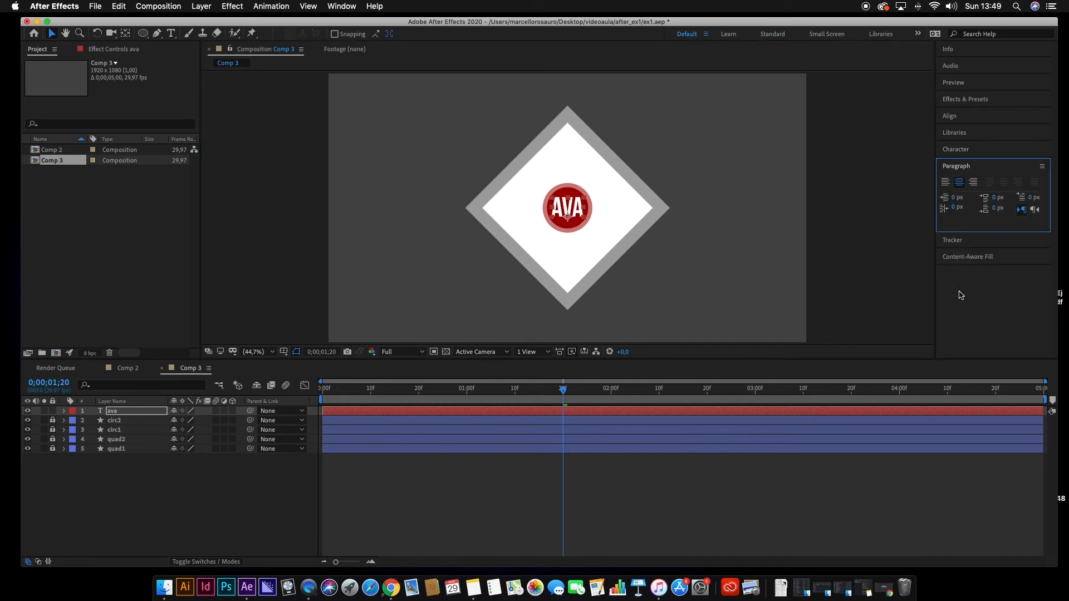
{"action": "left_click", "coordinate": [946, 183]}
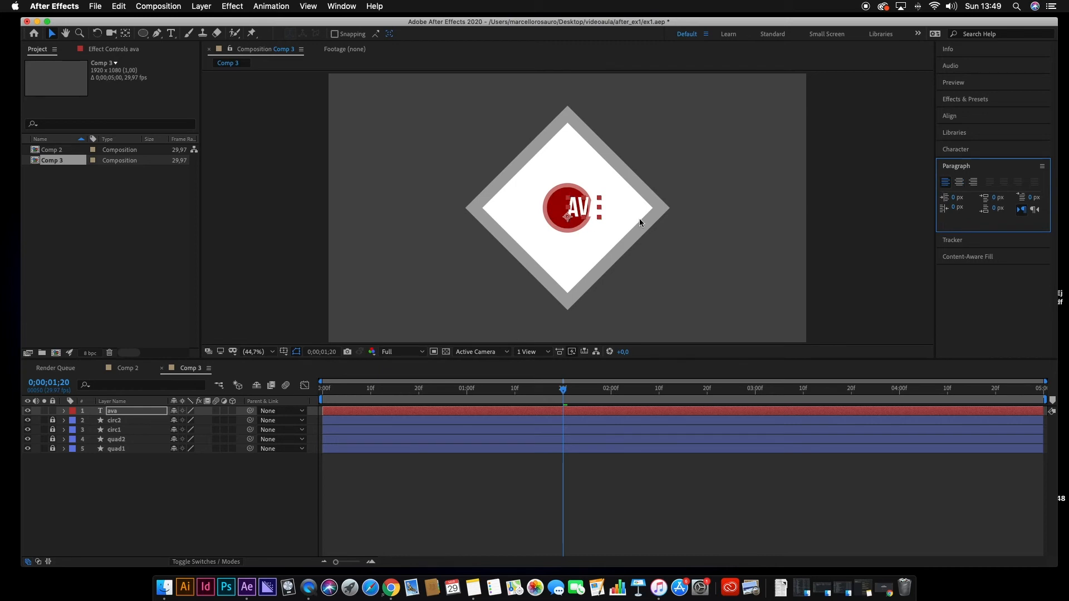
{"action": "left_click", "coordinate": [974, 184]}
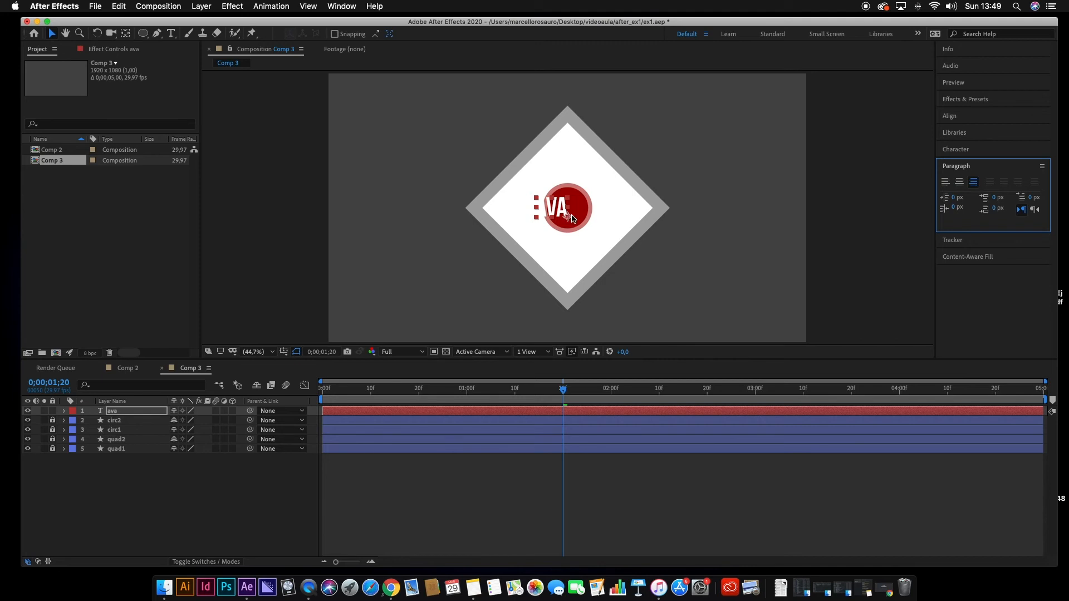
{"action": "left_click", "coordinate": [961, 186]}
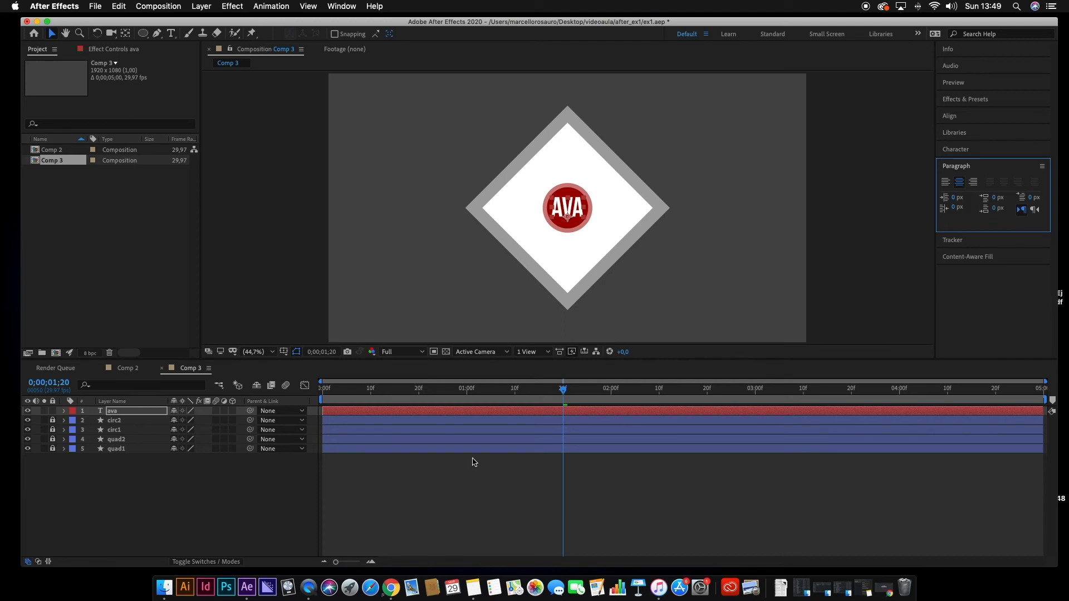
Reveal the ava layer's Scale, try enlarging it to 221%, and undo the scaling
{"action": "key", "text": "s"}
{"action": "left_click_drag", "start_coordinate": [203, 420], "coordinate": [266, 412]}
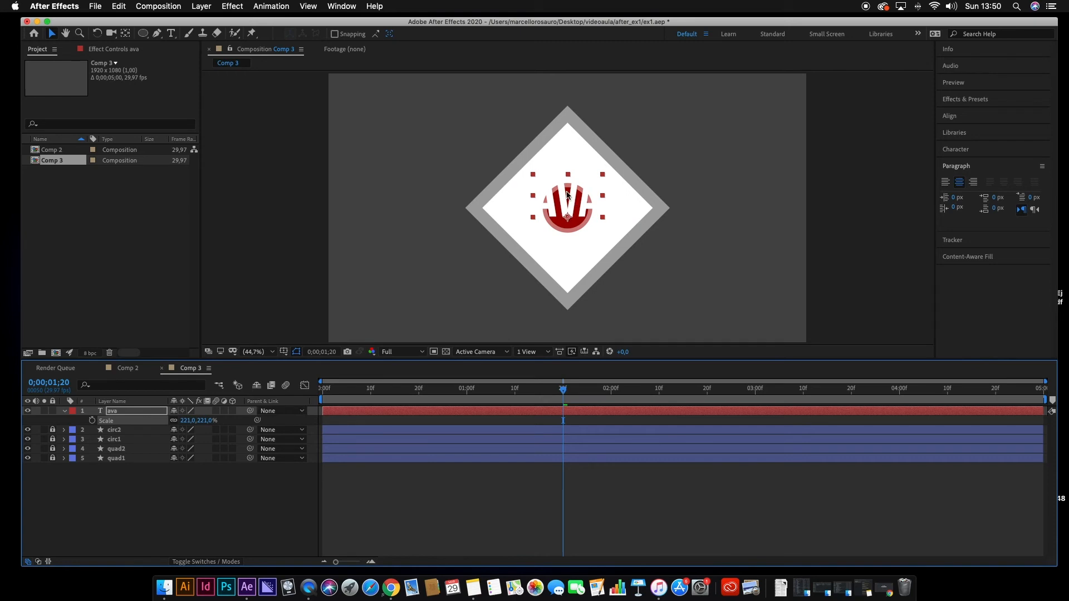
{"action": "key", "text": "super+z"}
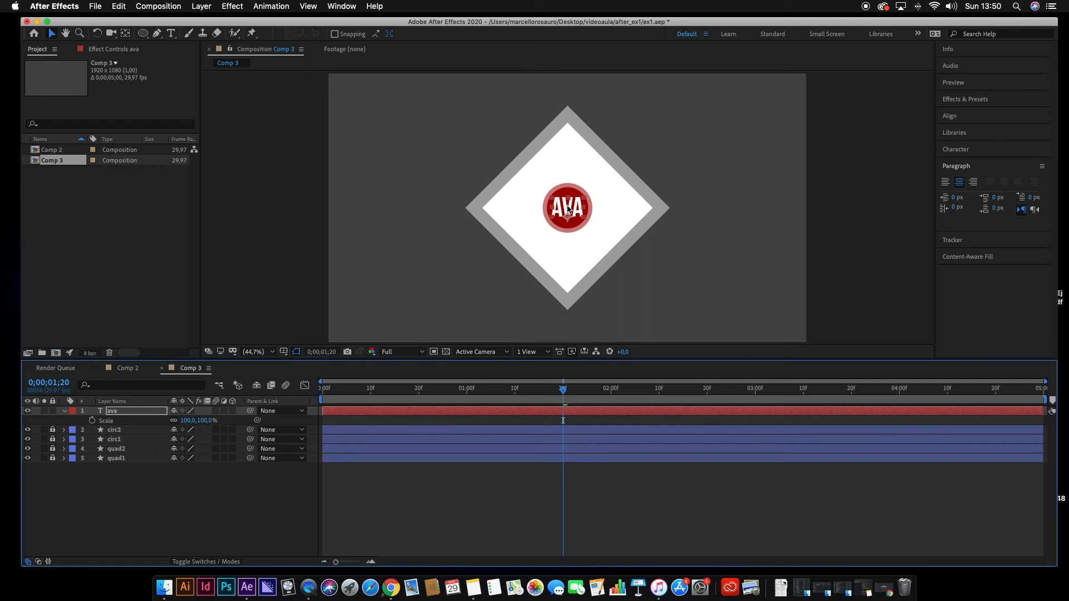
Centre the ava layer's anchor point in its layer content
{"action": "left_click", "coordinate": [201, 6]}
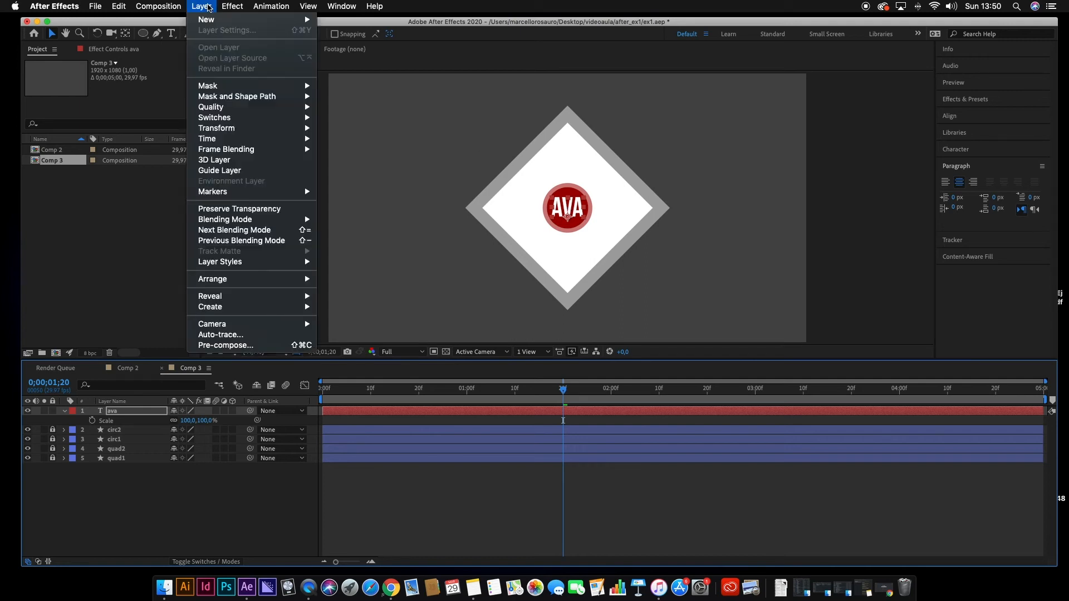
{"action": "mouse_move", "coordinate": [239, 129]}
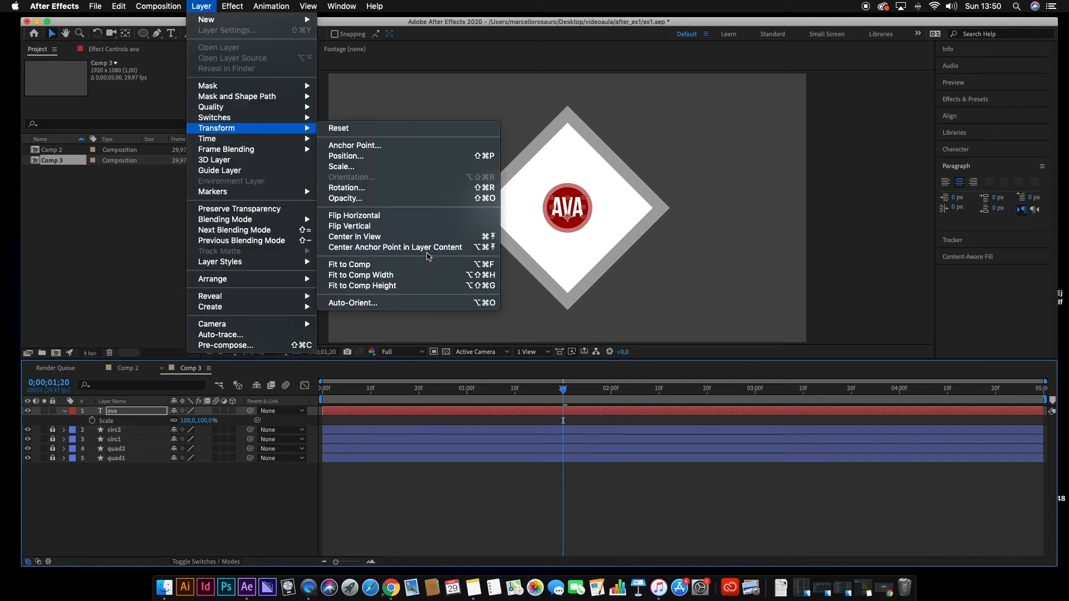
{"action": "left_click", "coordinate": [430, 249]}
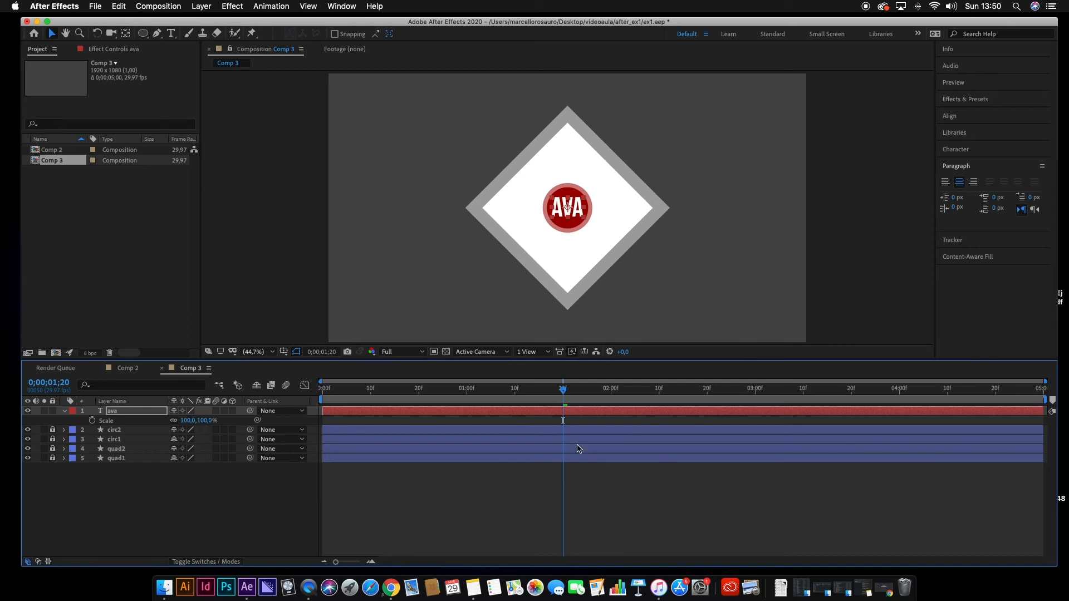
Go to 0;00;02;10, open the AVA text for editing to examine its letters and Character settings, and leave editing
{"action": "left_click_drag", "start_coordinate": [564, 389], "coordinate": [661, 402]}
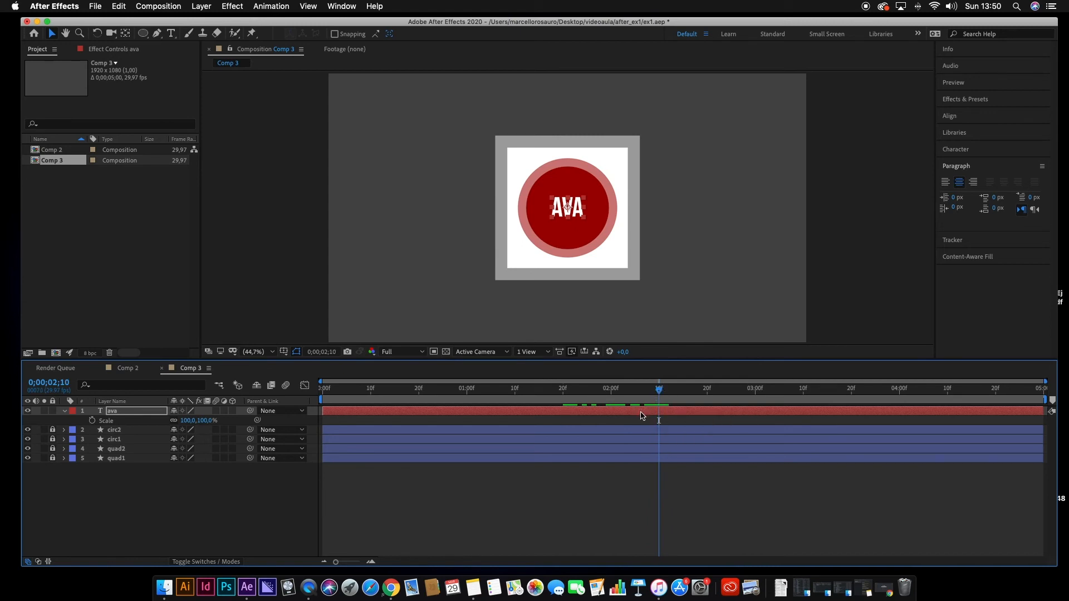
{"action": "double_click", "coordinate": [641, 412]}
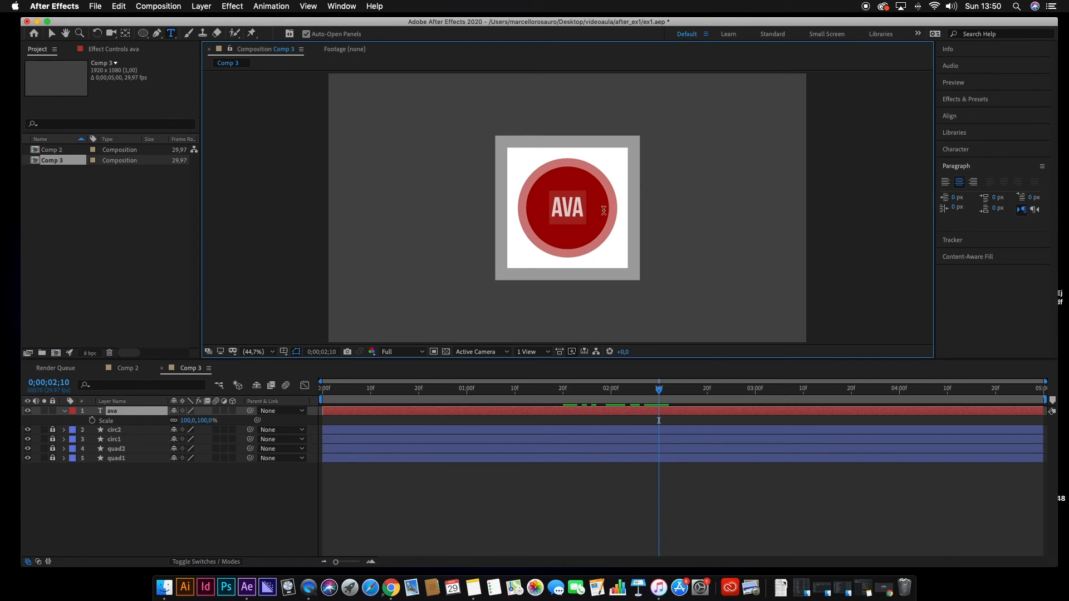
{"action": "left_click", "coordinate": [959, 149]}
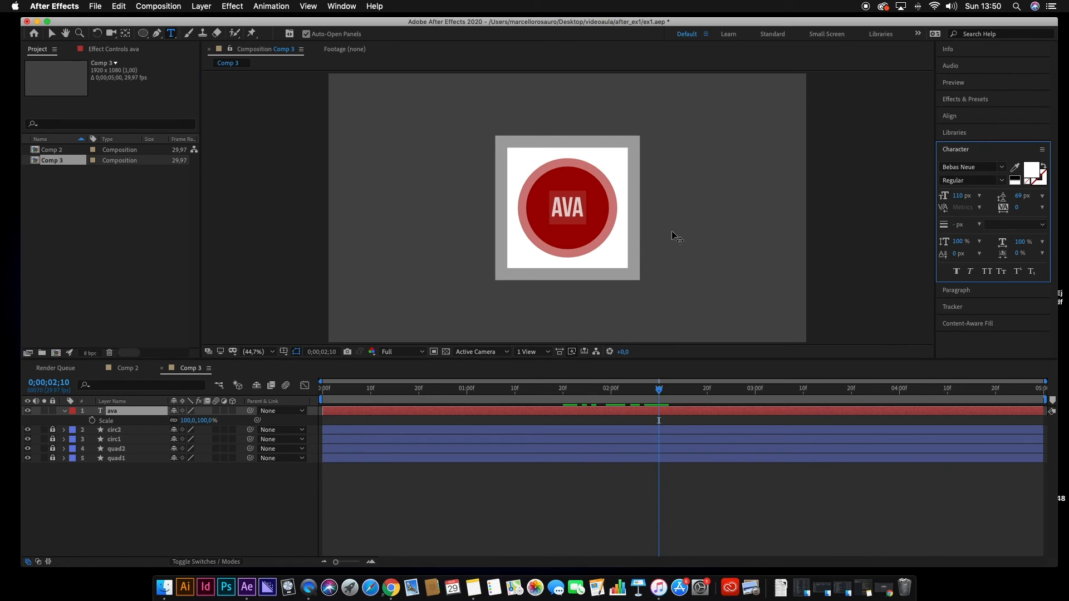
{"action": "left_click", "coordinate": [575, 206]}
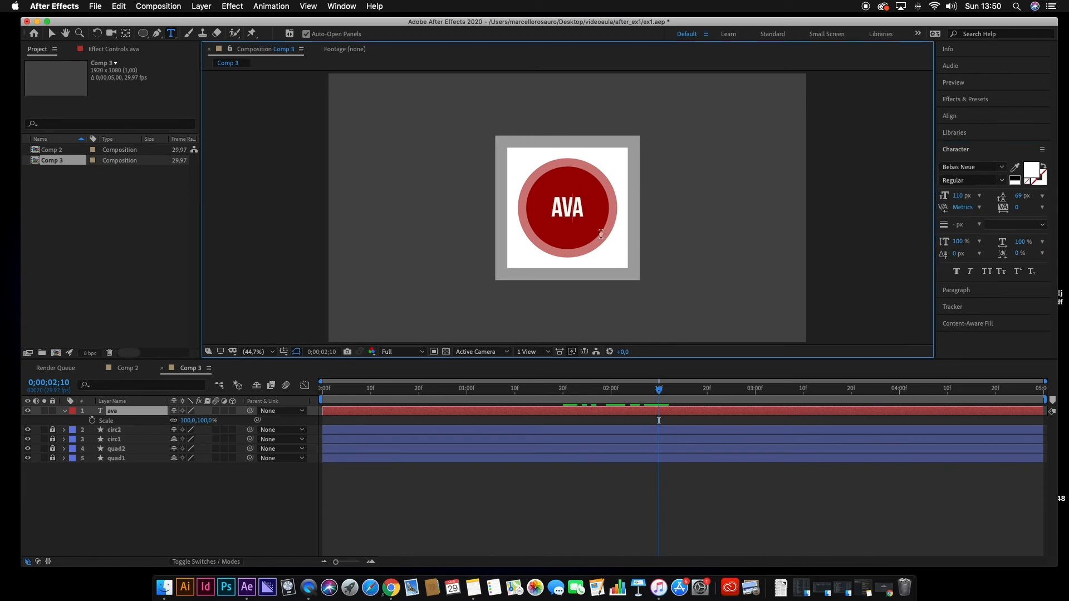
{"action": "left_click", "coordinate": [553, 210]}
{"action": "scroll", "coordinate": [557, 203], "scroll_direction": "up", "scroll_amount": 4}
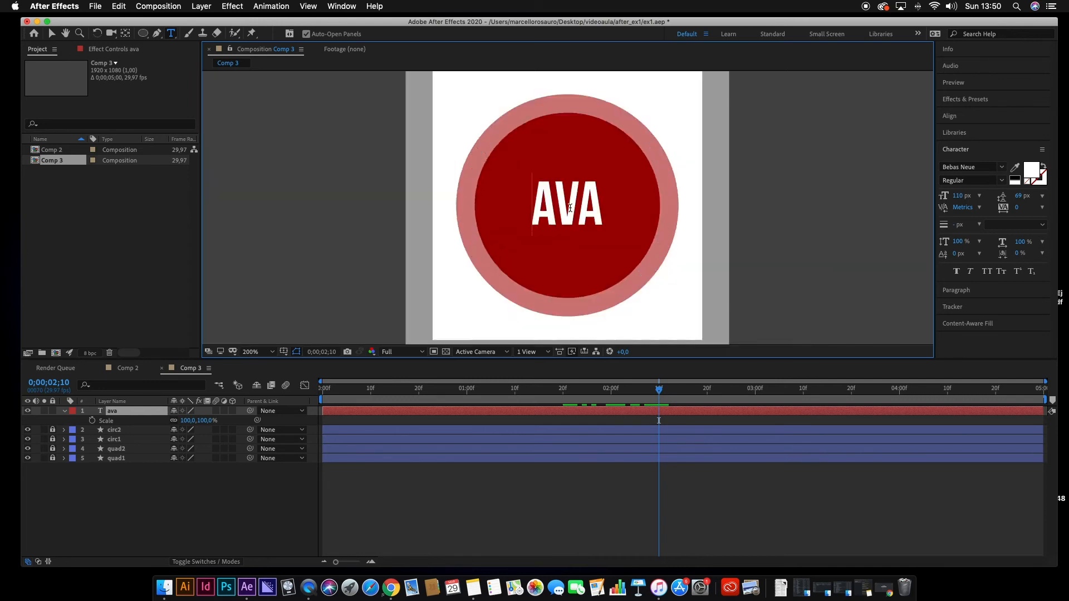
{"action": "left_click", "coordinate": [548, 220]}
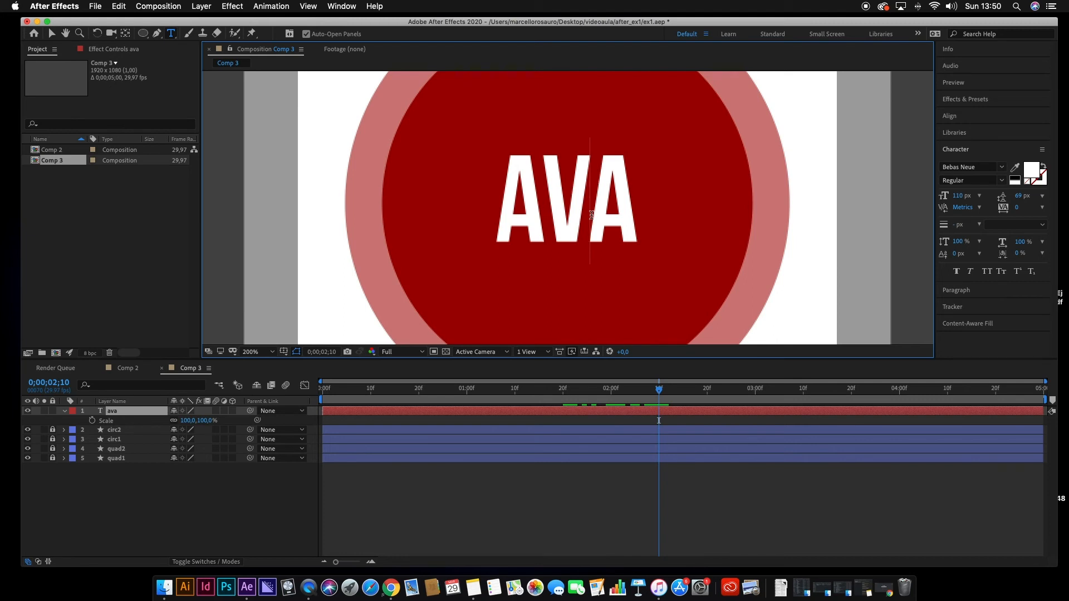
{"action": "left_click", "coordinate": [51, 33]}
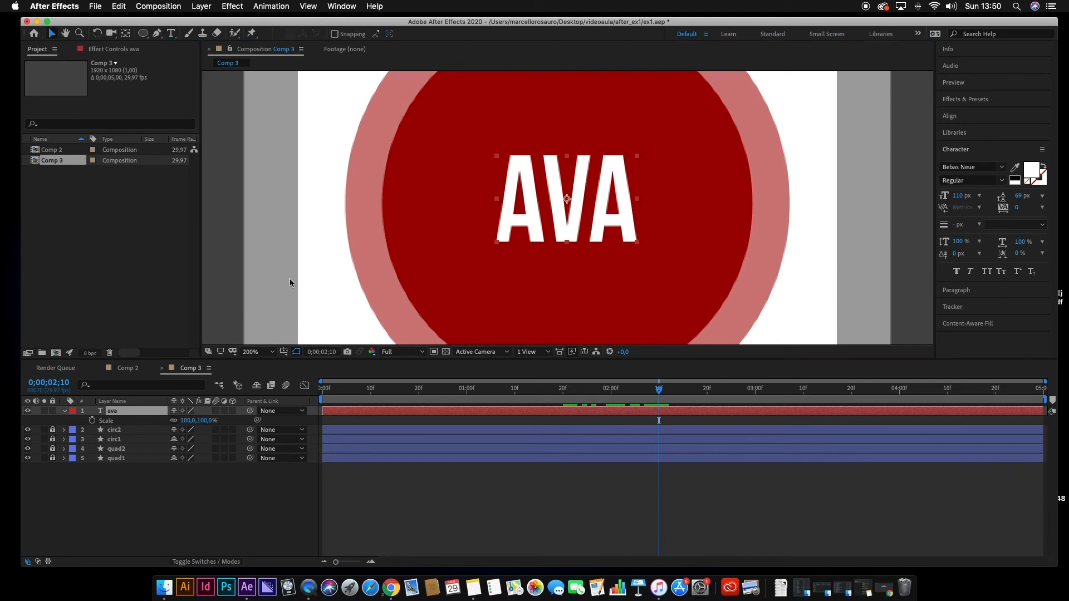
{"action": "left_click", "coordinate": [562, 416]}
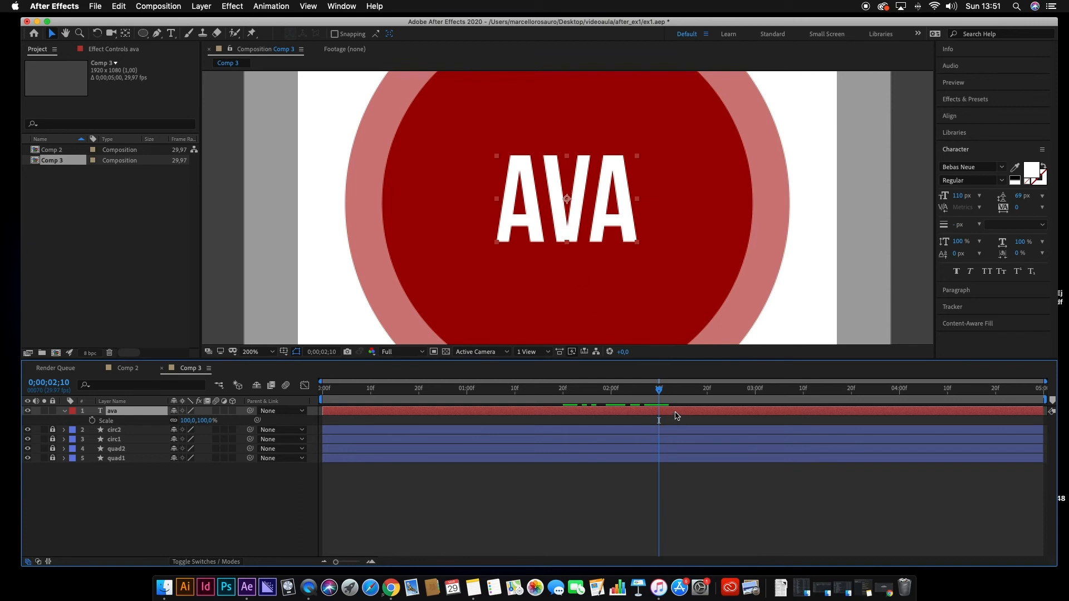
{"action": "double_click", "coordinate": [676, 416]}
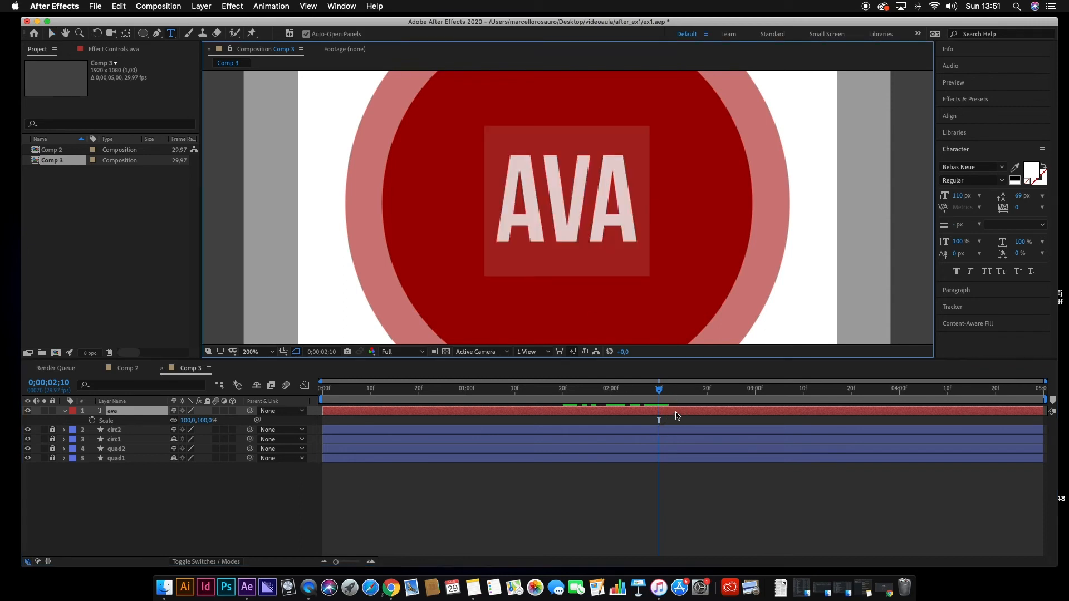
{"action": "left_click", "coordinate": [716, 528]}
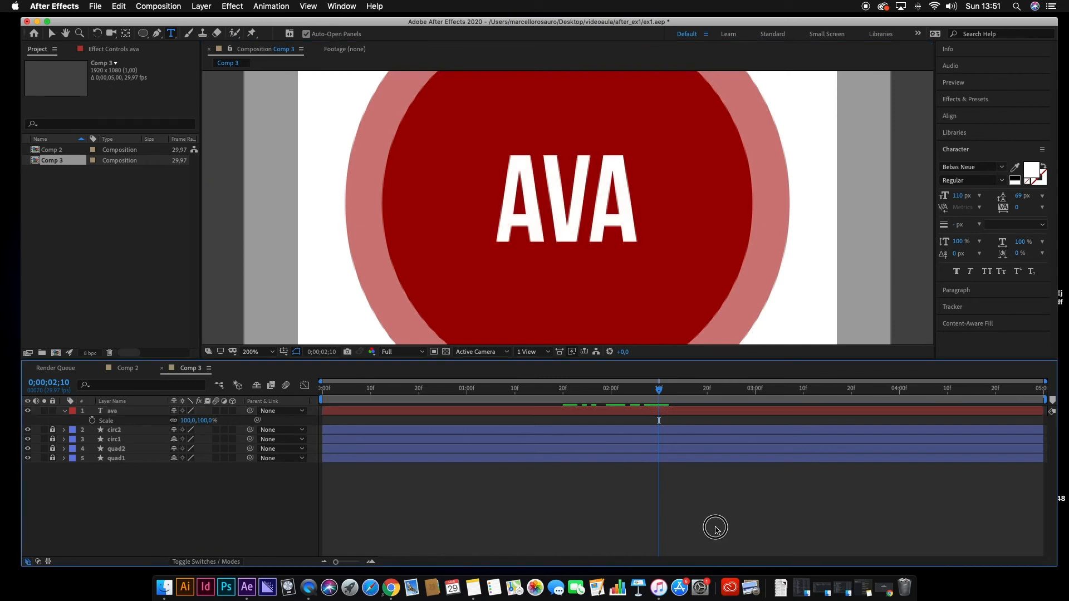
Try replacing the ava layer's text with "ELE", restore it to "AVA", and leave text editing
{"action": "left_click", "coordinate": [710, 414]}
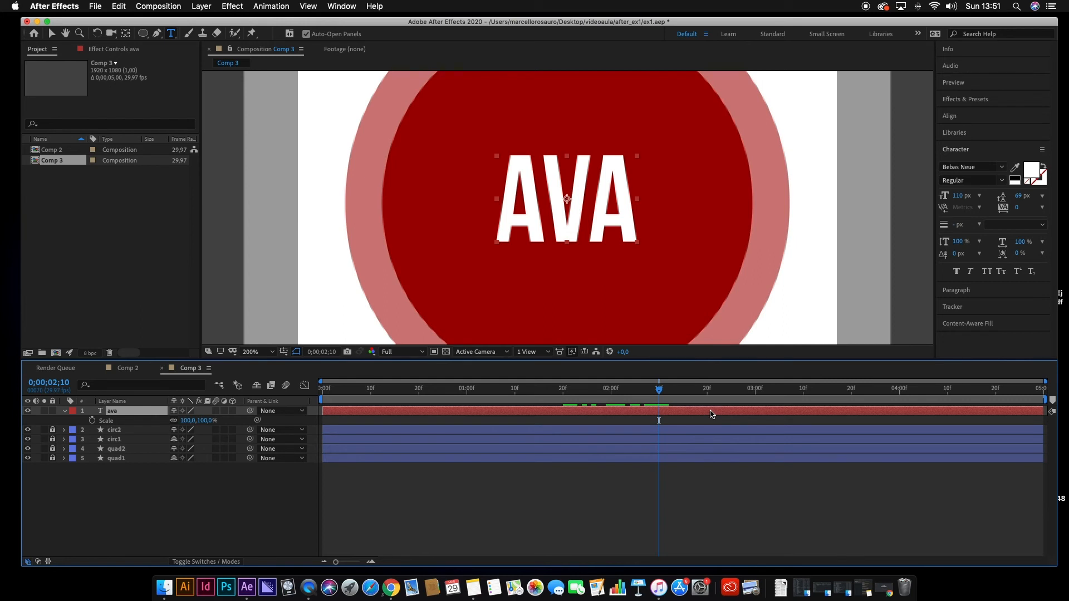
{"action": "double_click", "coordinate": [711, 414]}
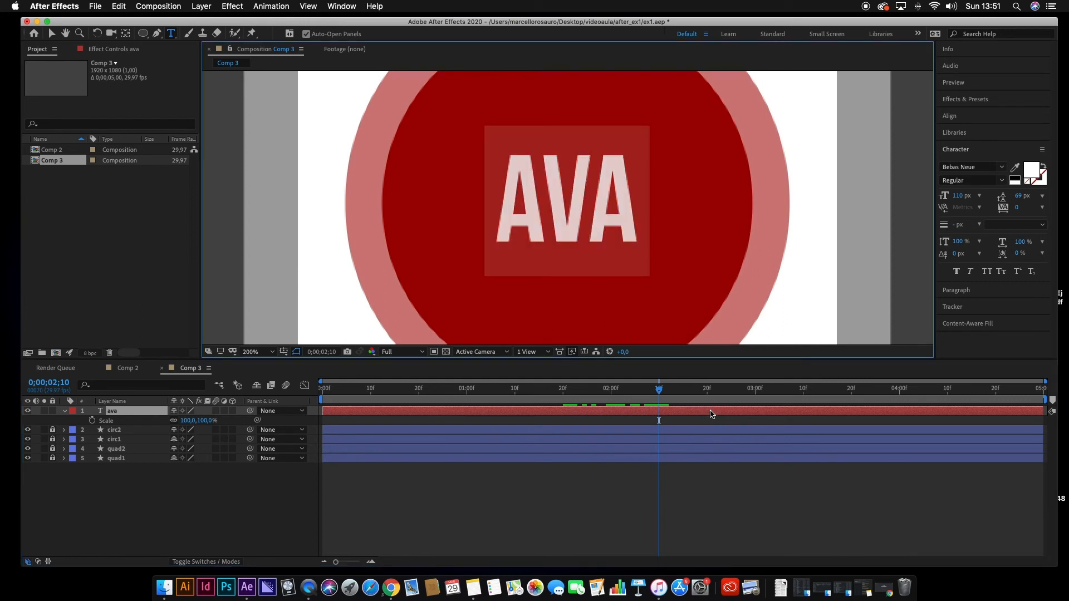
{"action": "mouse_move", "coordinate": [959, 195]}
{"action": "left_mouse_down"}
{"action": "mouse_move", "coordinate": [977, 194]}
{"action": "mouse_move", "coordinate": [965, 196]}
{"action": "left_mouse_up"}
{"action": "type", "text": "ELE"}
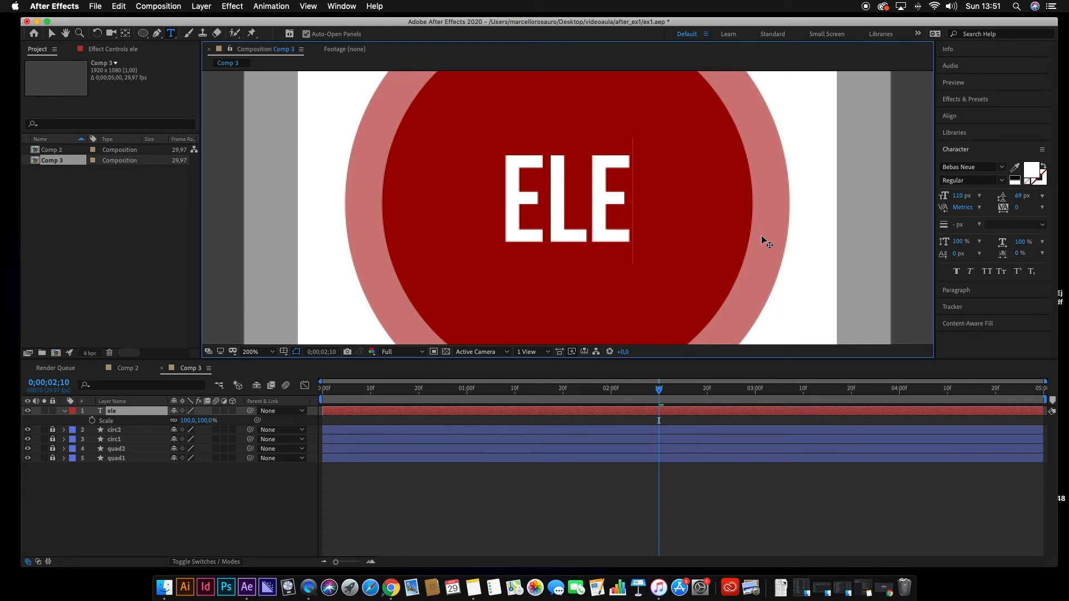
{"action": "key", "text": "BackSpace"}
{"action": "type", "text": "O"}
{"action": "key", "text": "BackSpace"}
{"action": "key", "text": "BackSpace"}
{"action": "key", "text": "BackSpace"}
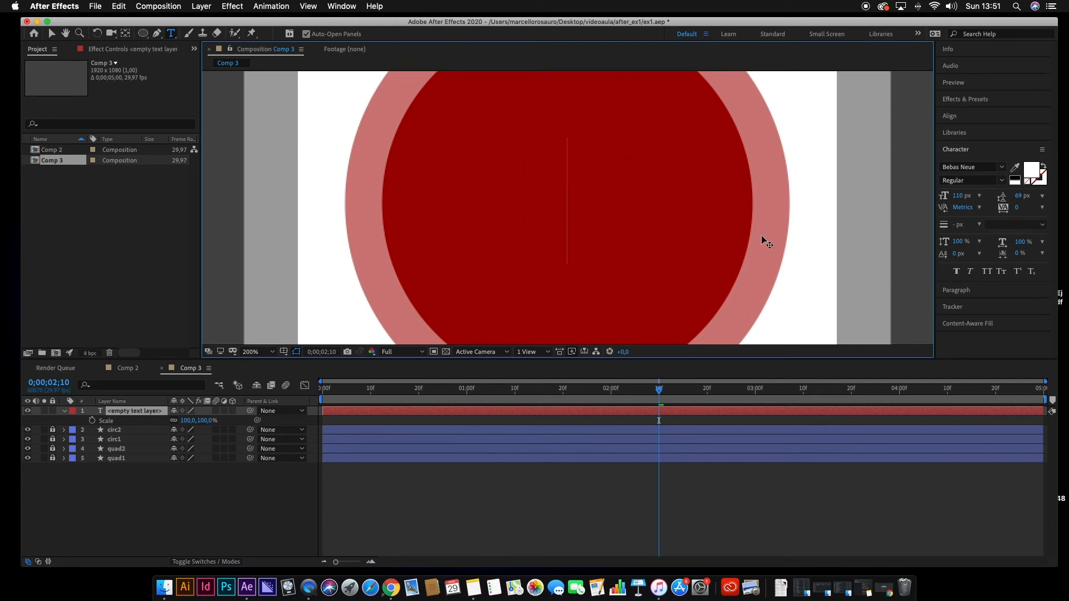
{"action": "type", "text": "AVA"}
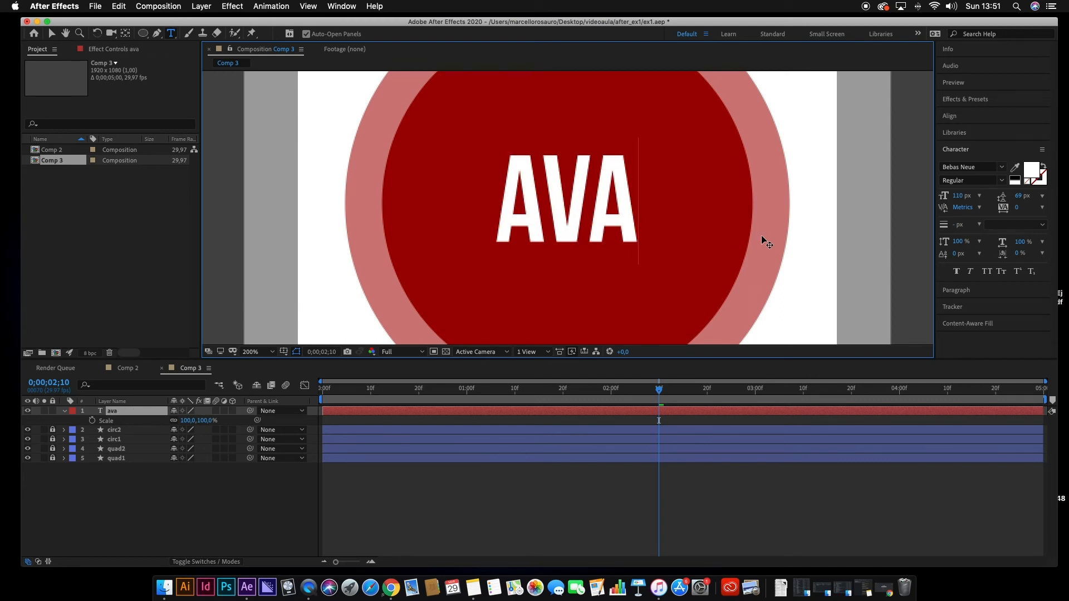
{"action": "double_click", "coordinate": [610, 413]}
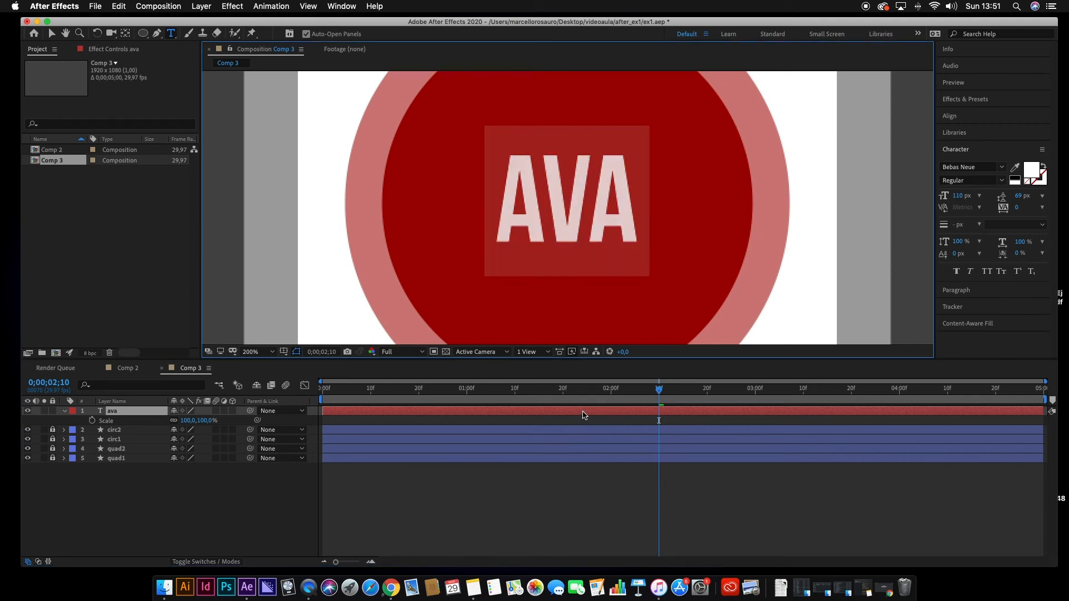
{"action": "left_click", "coordinate": [741, 515]}
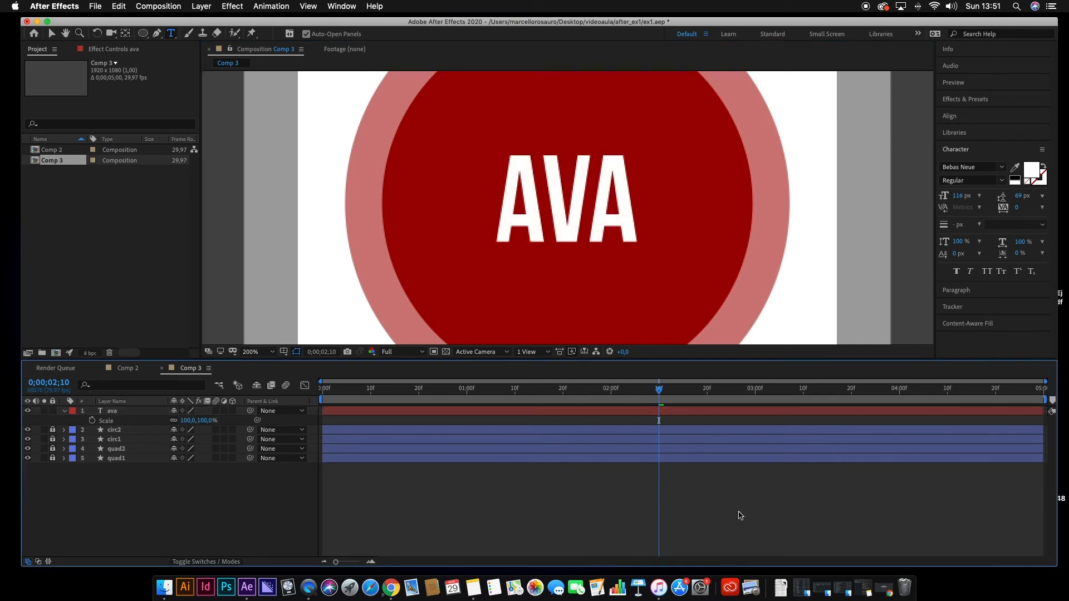
At 0;00;01;20, start Scale keyframing on the ava text layer with the value set to 0%
{"action": "scroll", "coordinate": [507, 266], "scroll_direction": "up", "scroll_amount": 1}
{"action": "scroll", "coordinate": [509, 267], "scroll_direction": "down", "scroll_amount": 3}
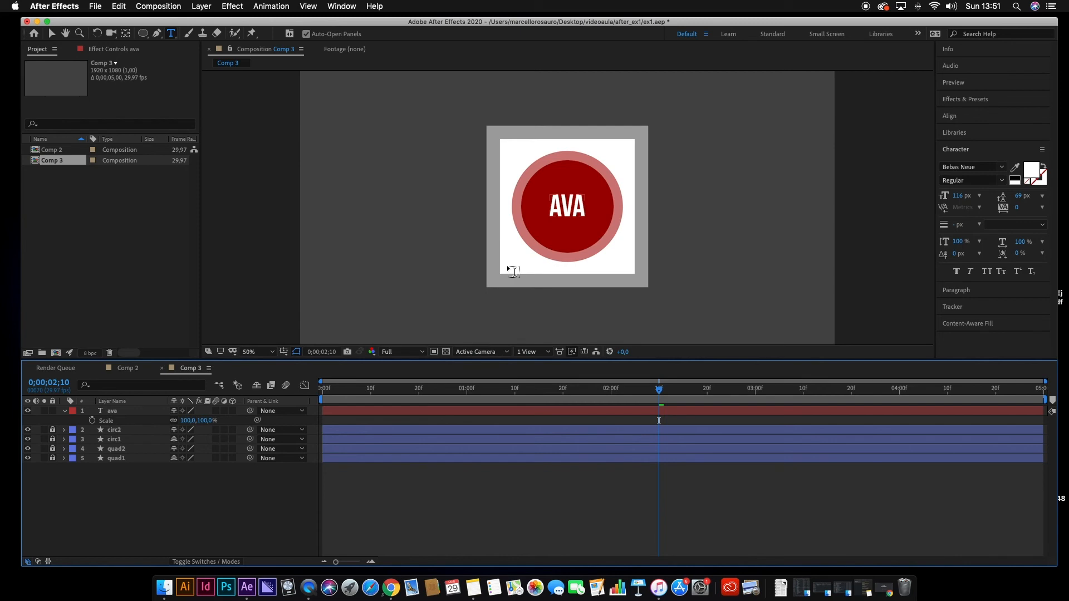
{"action": "left_click_drag", "start_coordinate": [626, 390], "coordinate": [563, 389]}
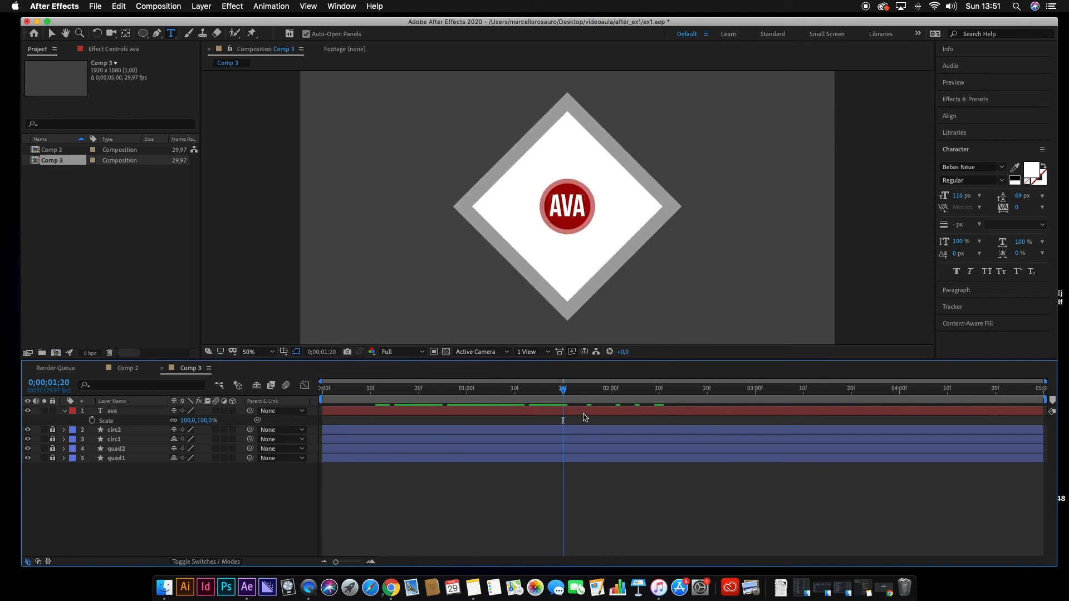
{"action": "left_click", "coordinate": [583, 413]}
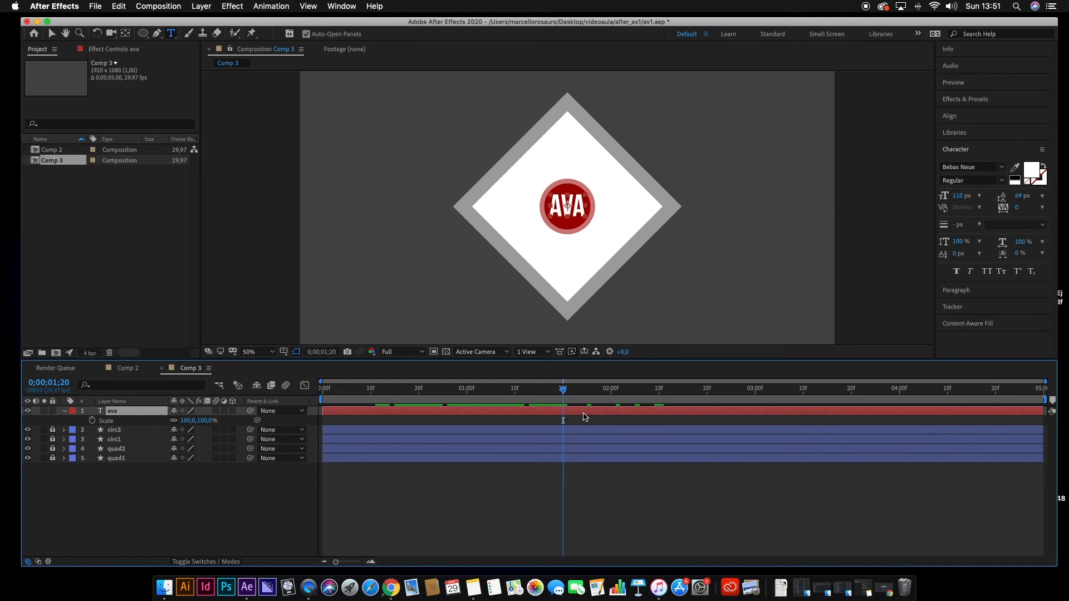
{"action": "left_click", "coordinate": [93, 421]}
{"action": "left_click", "coordinate": [207, 421]}
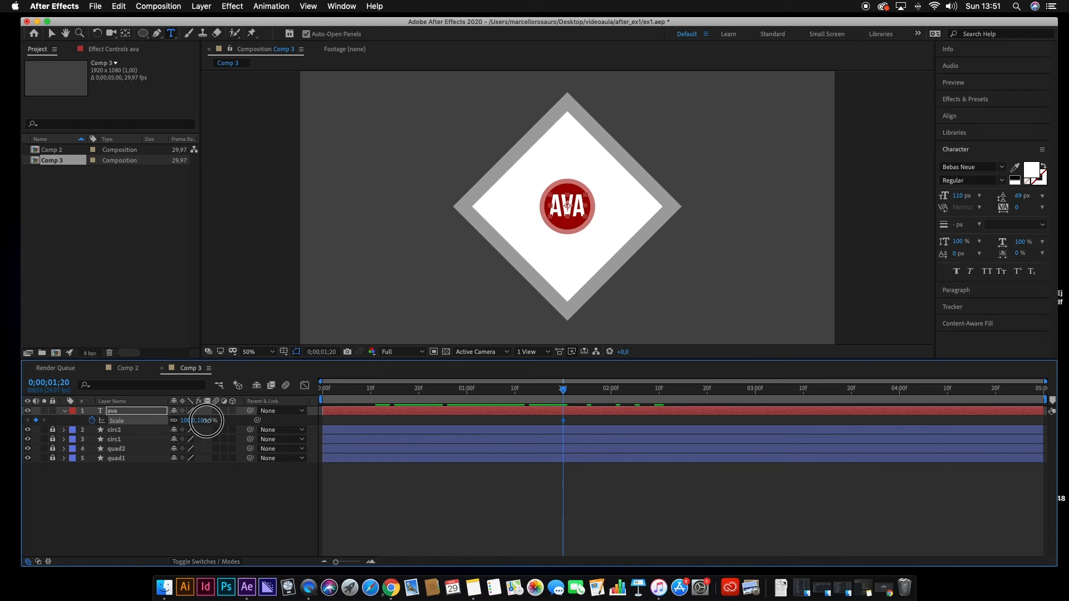
{"action": "type", "text": "0"}
{"action": "key", "text": "Return"}
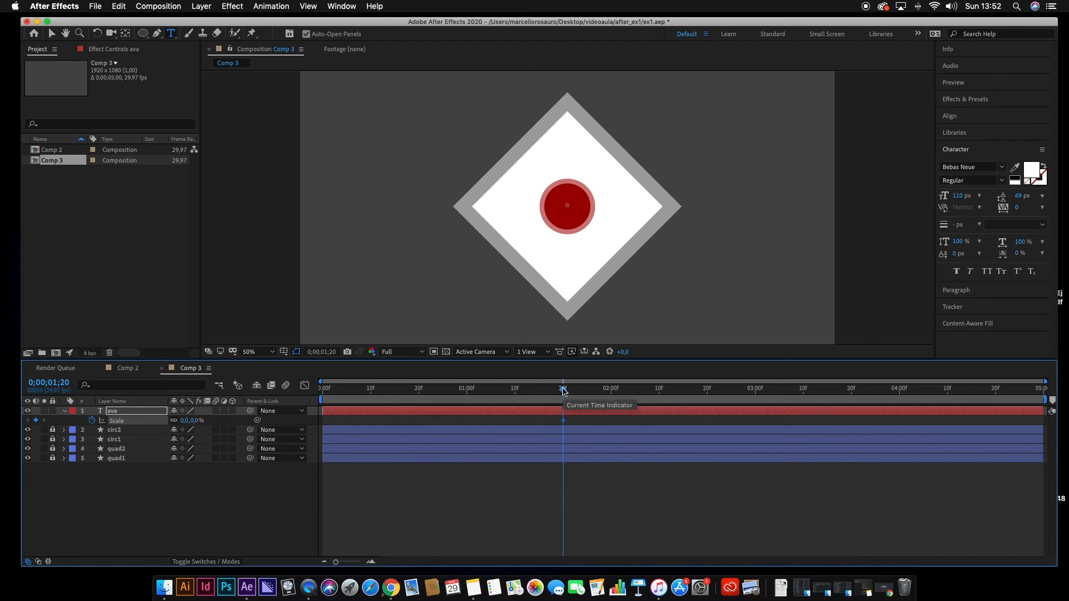
At 0;00;02;00, set the ava layer's Scale to 100%
{"action": "key", "text": "shift+Page_Down"}
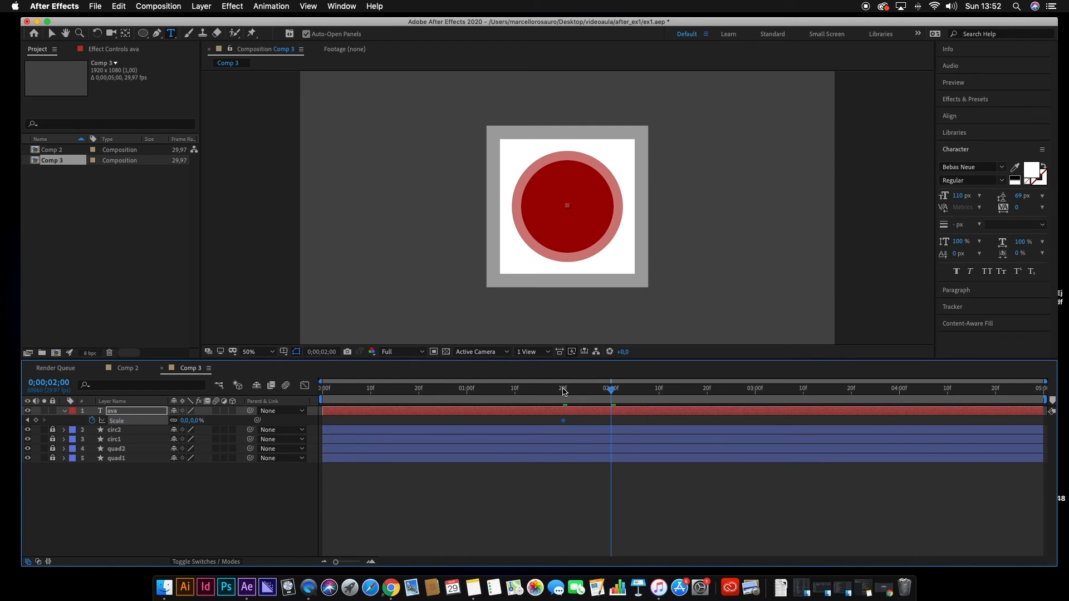
{"action": "left_click", "coordinate": [564, 390]}
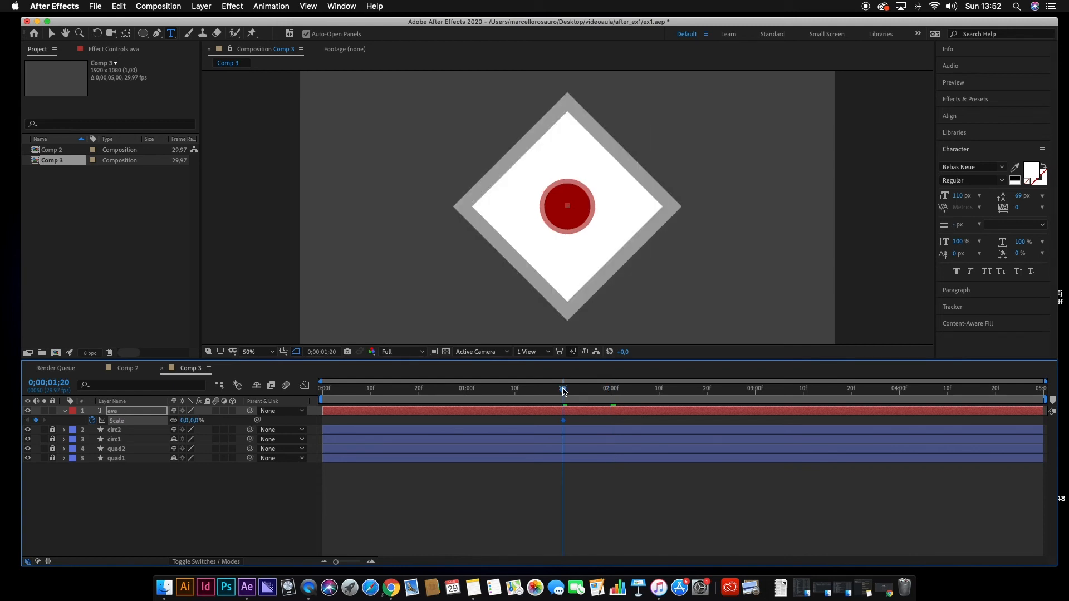
{"action": "key", "text": "shift+Page_Down"}
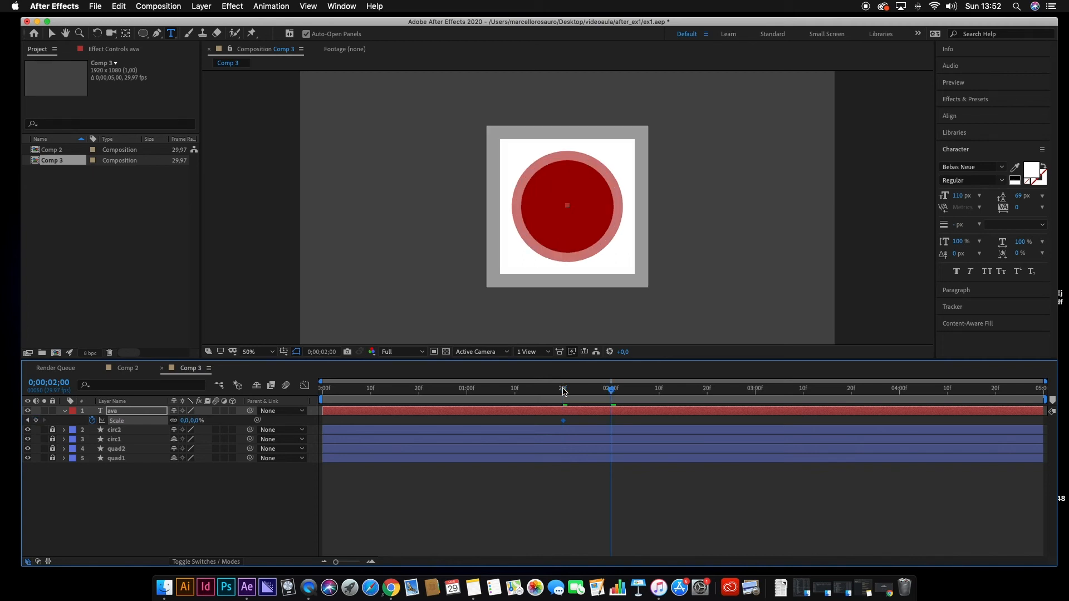
{"action": "left_click", "coordinate": [195, 421]}
{"action": "key", "text": "Return"}
Apply Easy Ease to both Scale keyframes of the ava layer and preview the animation from 0;00;01;00
{"action": "left_click_drag", "start_coordinate": [635, 415], "coordinate": [544, 427]}
{"action": "left_click", "coordinate": [467, 389]}
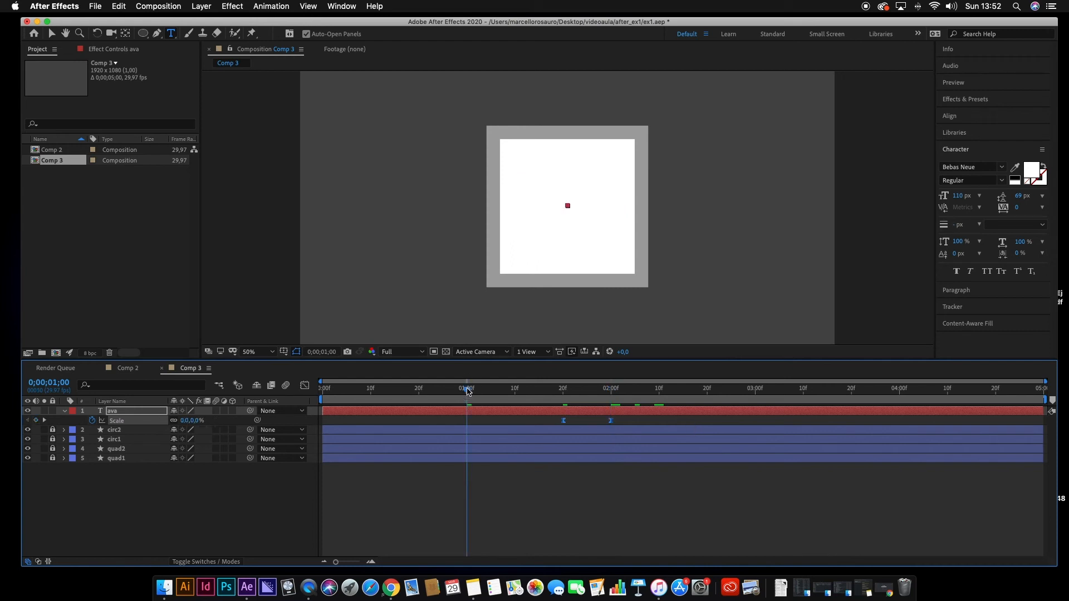
{"action": "key", "text": "space"}
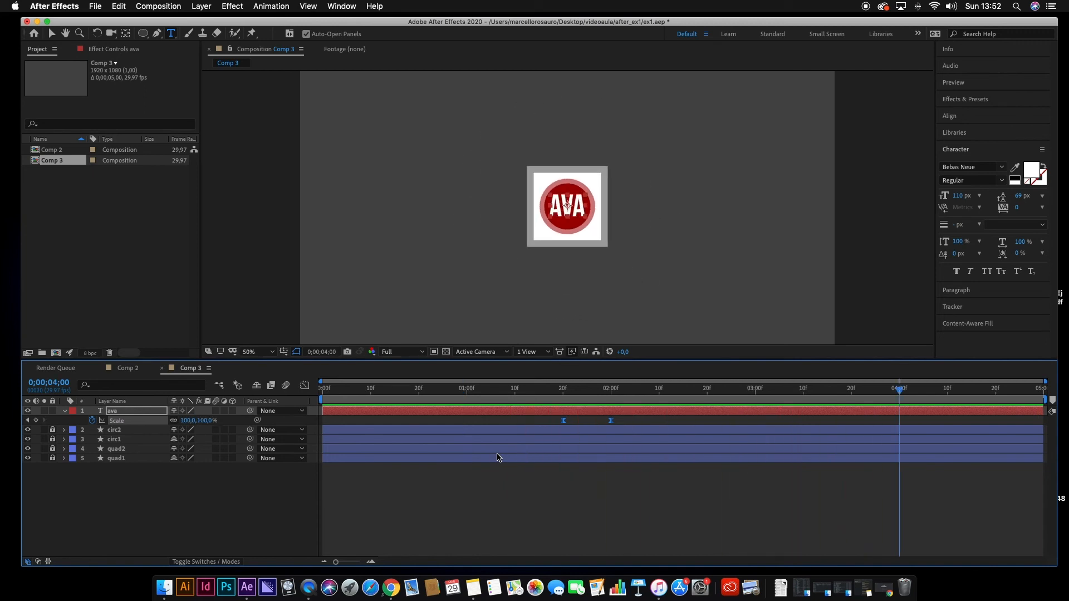
Hold the ava layer's Scale with a 100% keyframe at 0;00;03;20 and set it to 0% at 0;00;04;00
{"action": "left_click", "coordinate": [898, 390]}
{"action": "left_click_drag", "start_coordinate": [899, 389], "coordinate": [851, 395]}
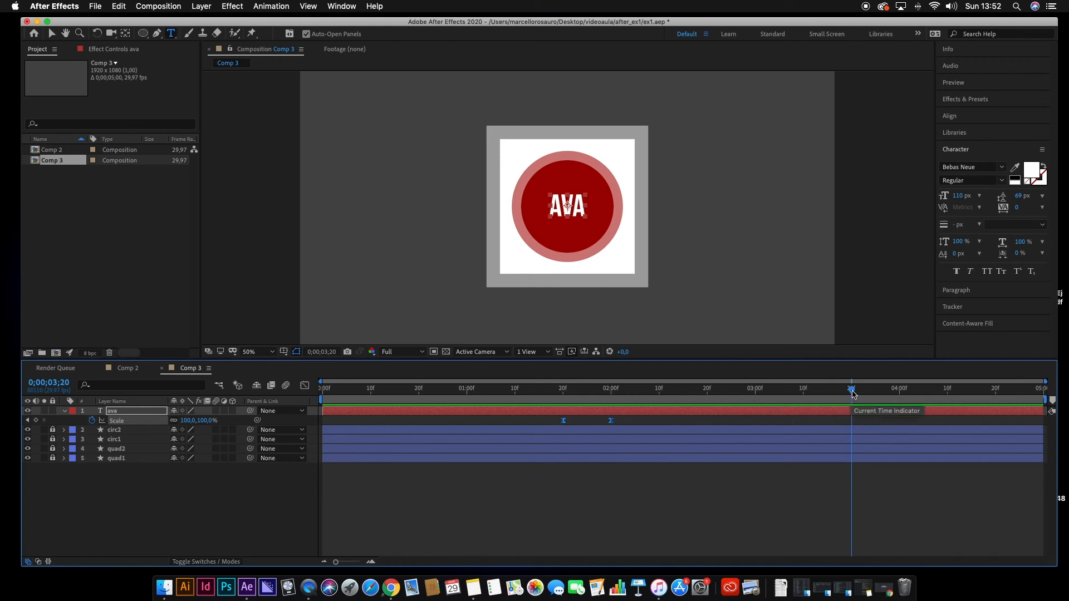
{"action": "left_click", "coordinate": [36, 421]}
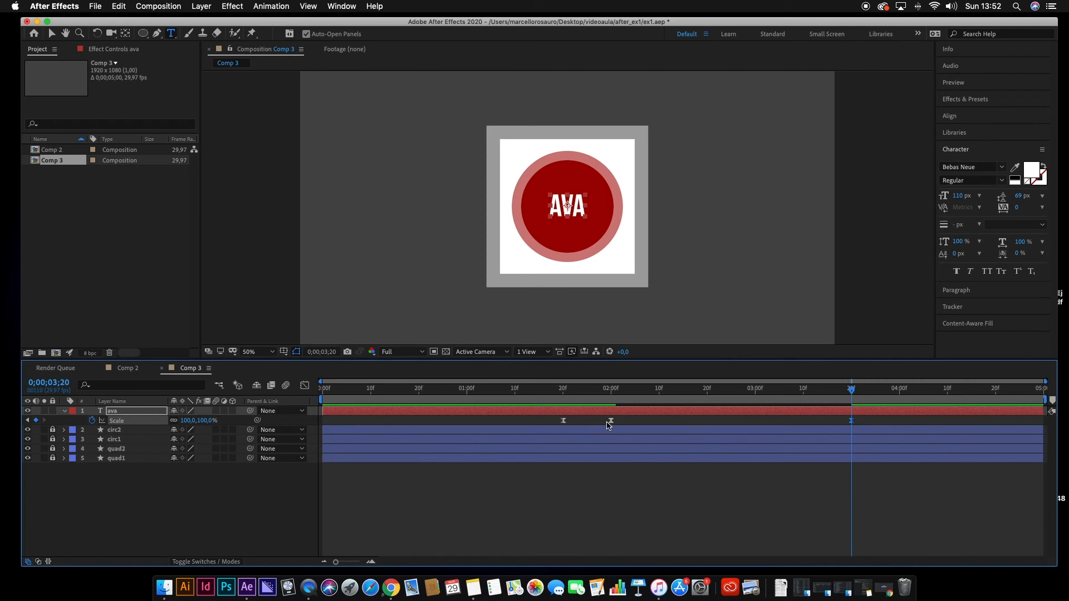
{"action": "key", "text": "shift+Page_Down"}
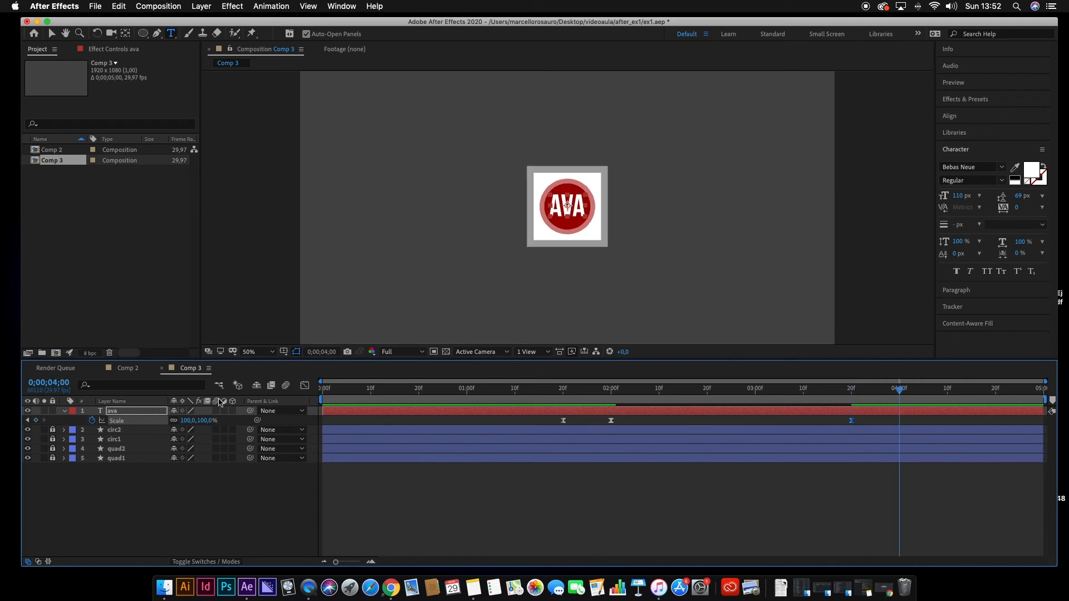
{"action": "left_click", "coordinate": [206, 421]}
{"action": "type", "text": "0"}
{"action": "key", "text": "Return"}
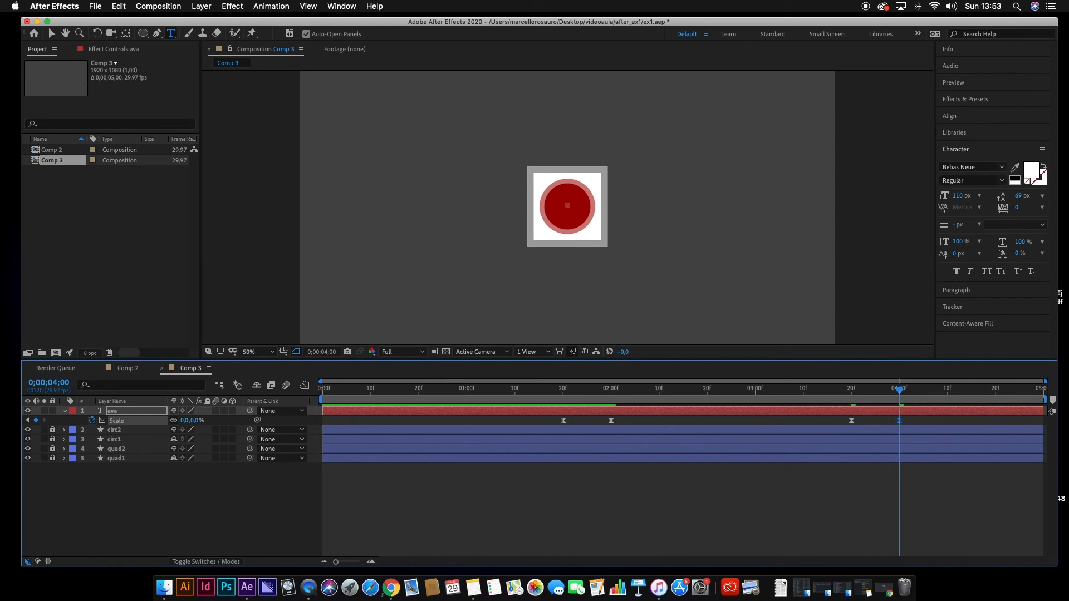
{"action": "left_click_drag", "start_coordinate": [898, 396], "coordinate": [869, 403]}
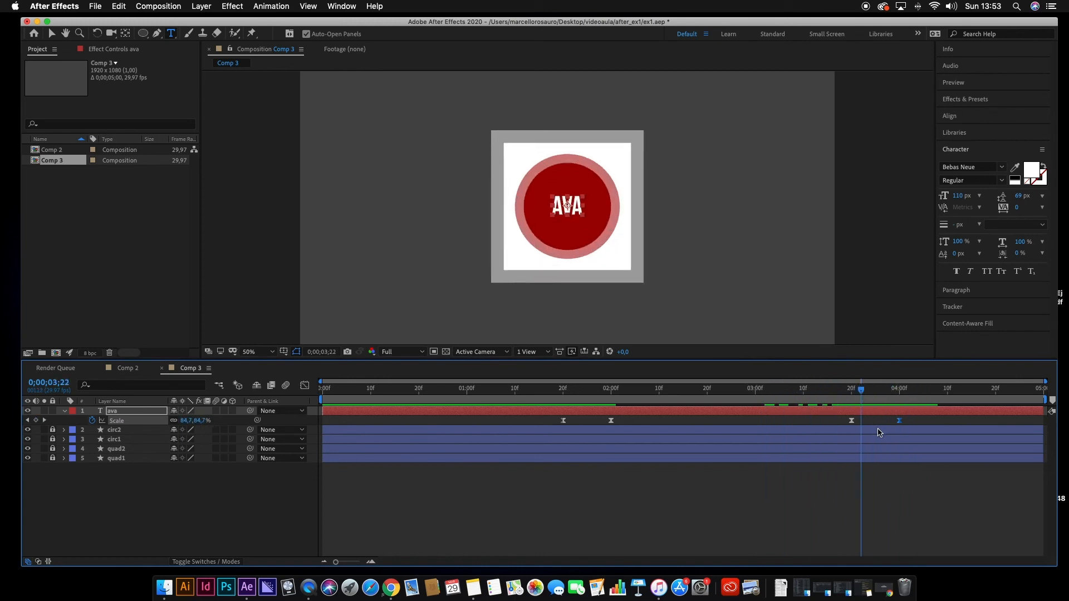
Unlock the circ2, circ1, quad2 and quad1 layers and reveal their keyframed properties
{"action": "left_click_drag", "start_coordinate": [52, 430], "coordinate": [52, 458]}
{"action": "left_click", "coordinate": [953, 431]}
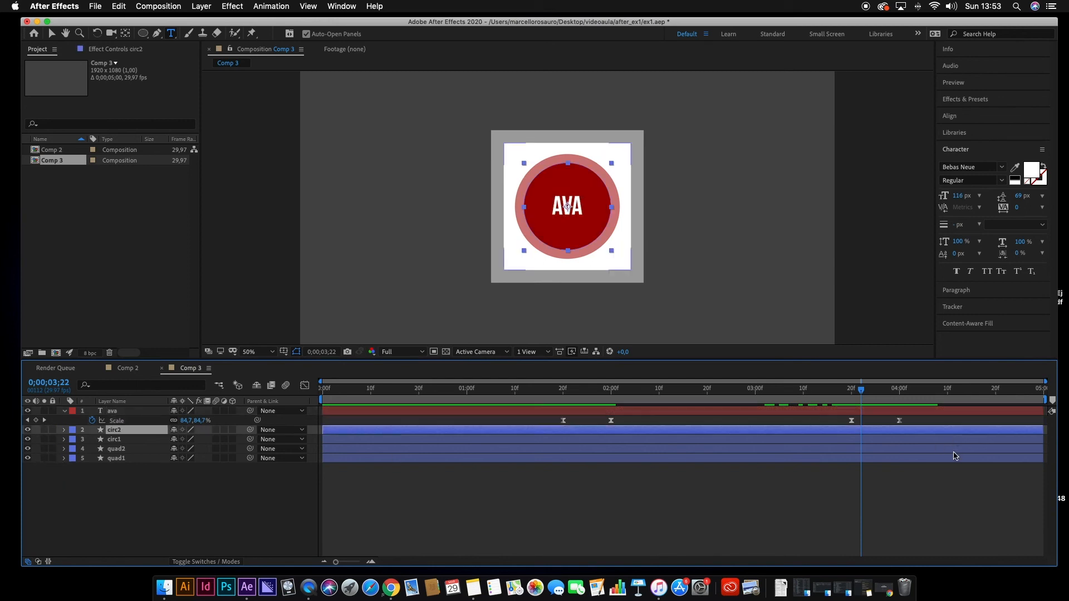
{"action": "left_click", "coordinate": [954, 457], "text": "shift"}
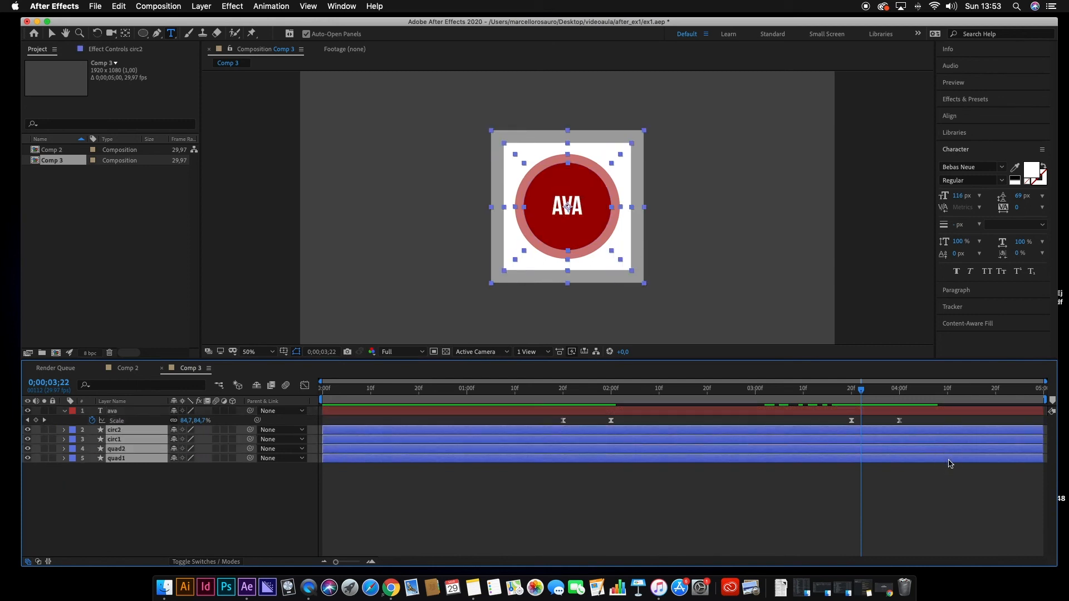
{"action": "key", "text": "u"}
Check the layers' closing Scale keyframes between 0;00;03;20 and 0;00;04;10, return to the first frame, and save the project
{"action": "left_click_drag", "start_coordinate": [862, 392], "coordinate": [949, 399]}
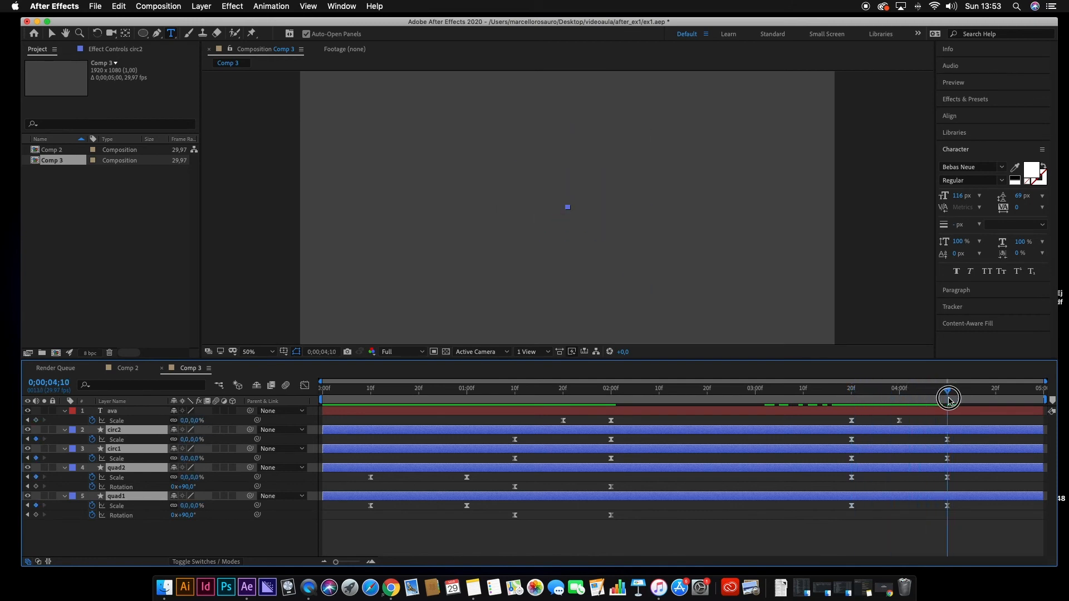
{"action": "left_click", "coordinate": [852, 440]}
{"action": "left_click", "coordinate": [948, 439]}
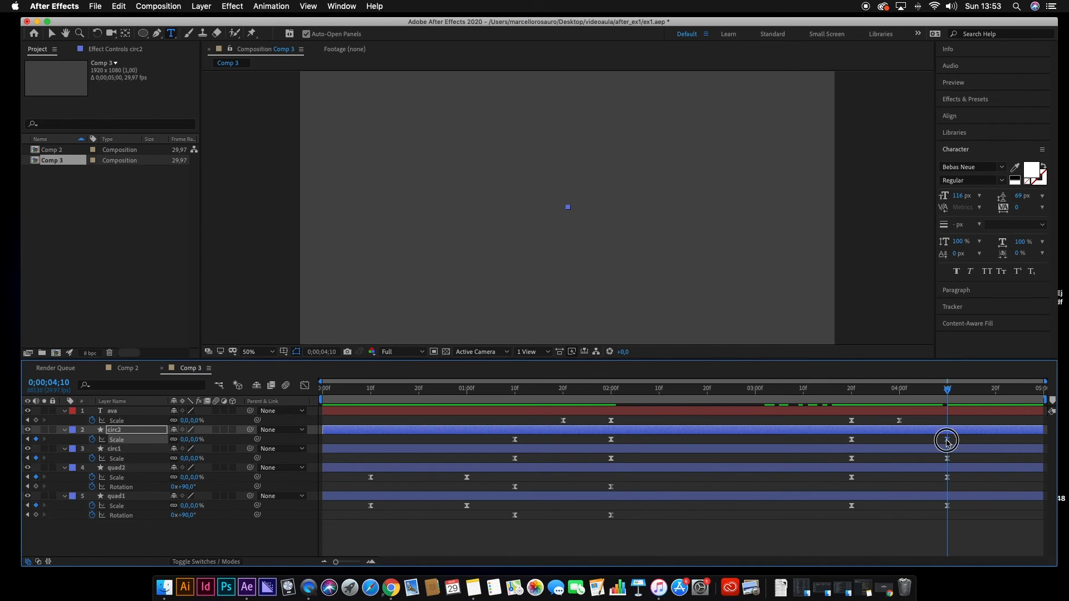
{"action": "left_click_drag", "start_coordinate": [948, 392], "coordinate": [900, 392]}
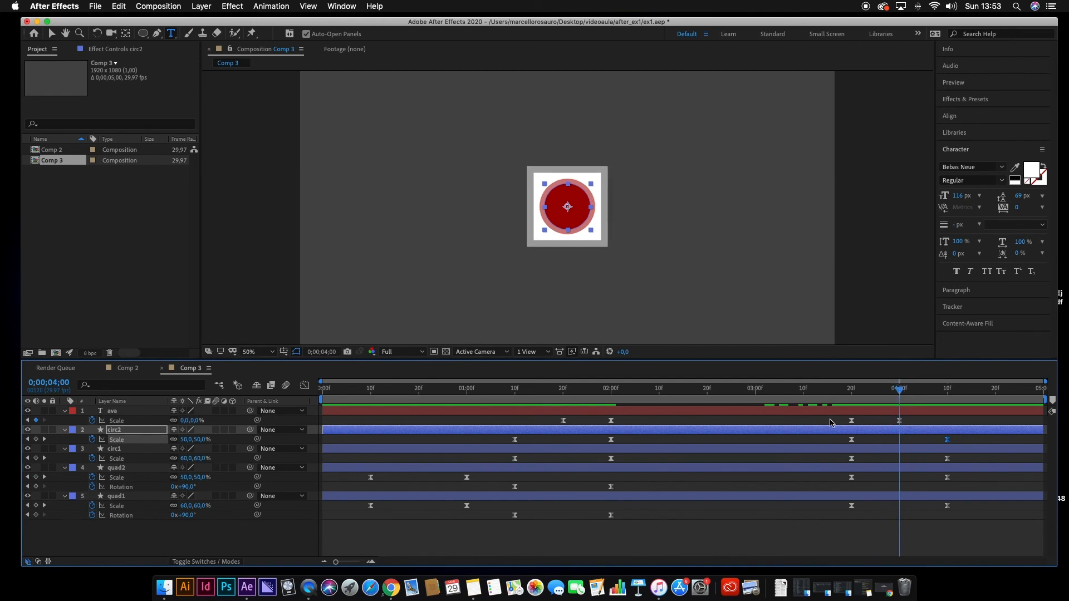
{"action": "left_click_drag", "start_coordinate": [902, 393], "coordinate": [296, 390]}
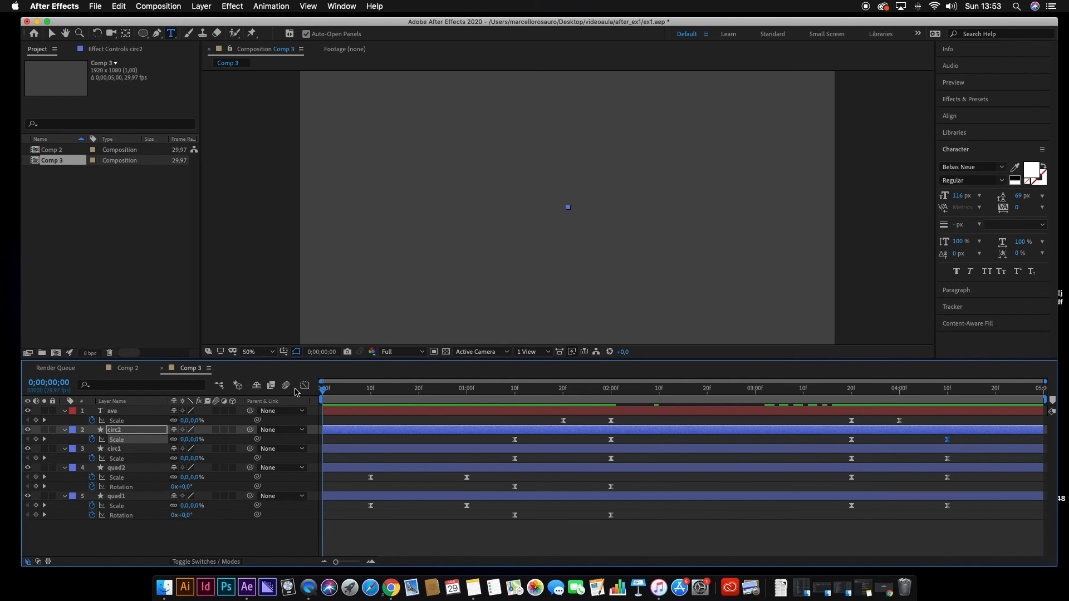
{"action": "key", "text": "super+s"}
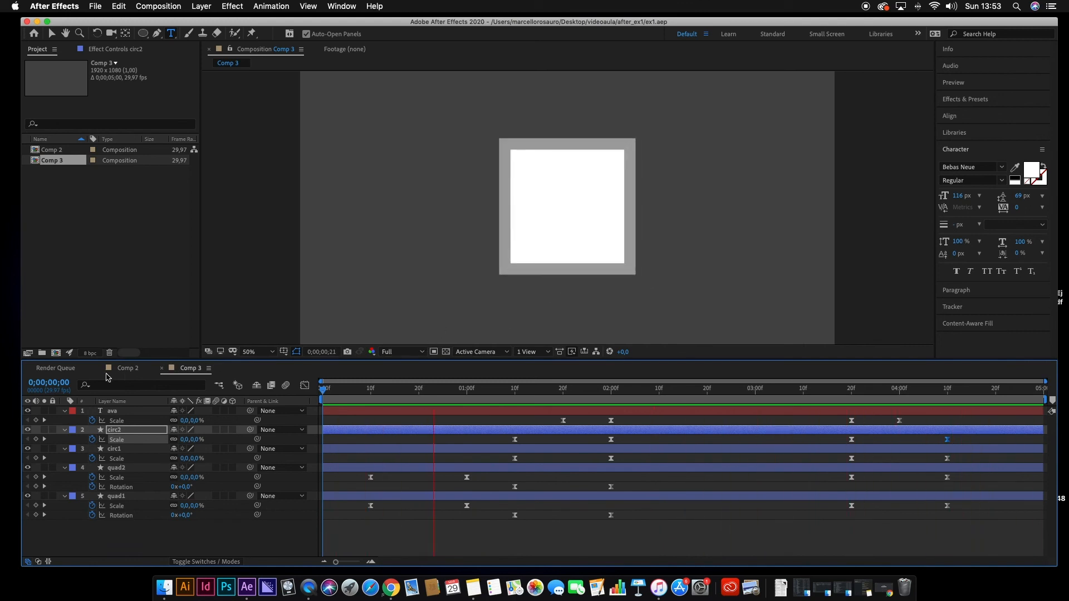
Preview the Comp 2 animation from its first frame for reference and return to Comp 3
{"action": "left_click", "coordinate": [125, 370]}
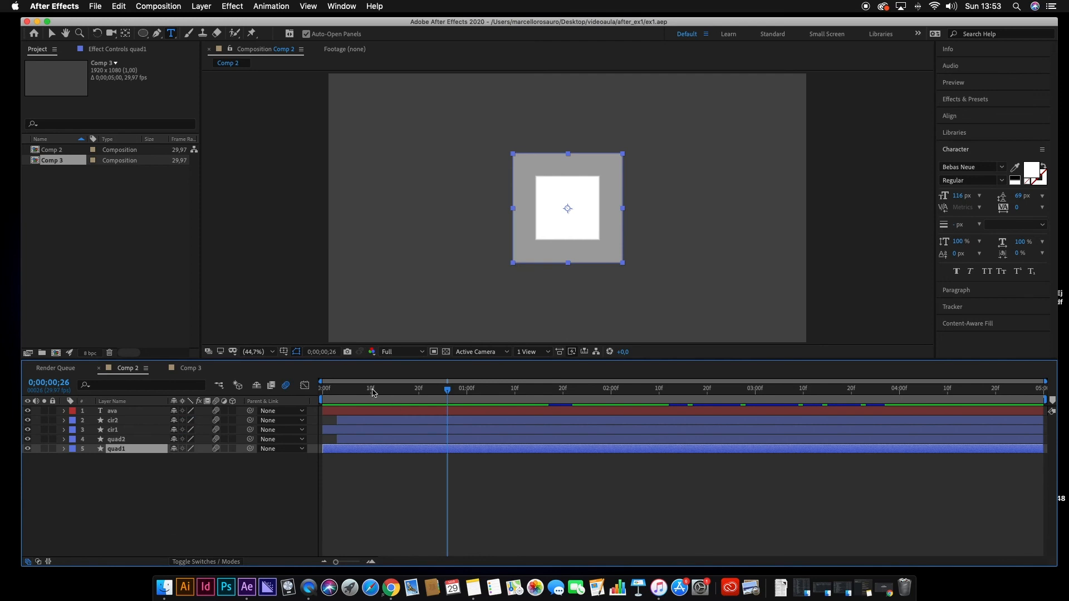
{"action": "key", "text": "Home"}
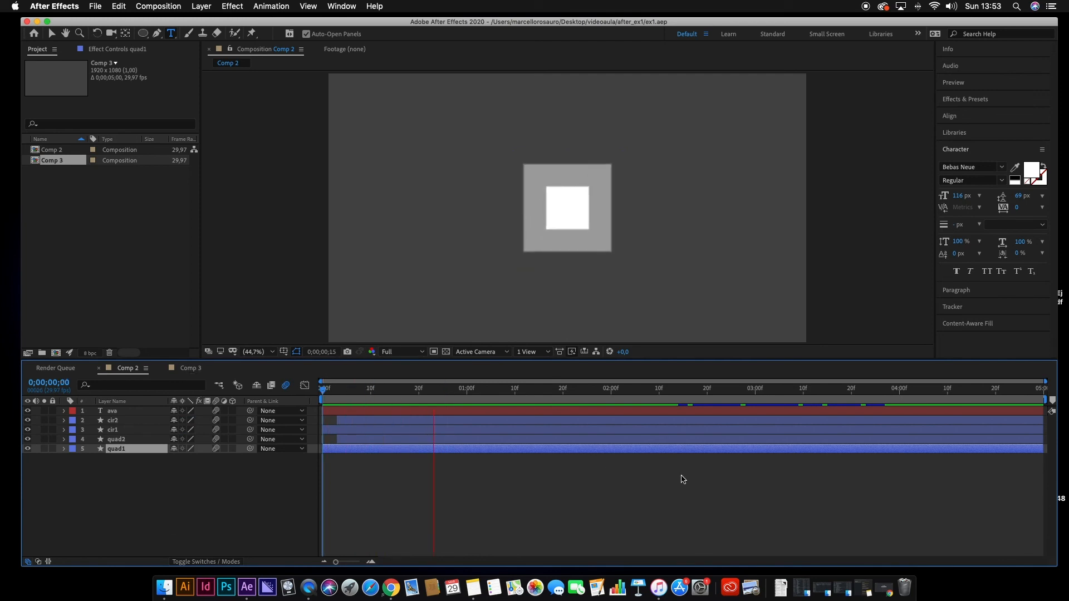
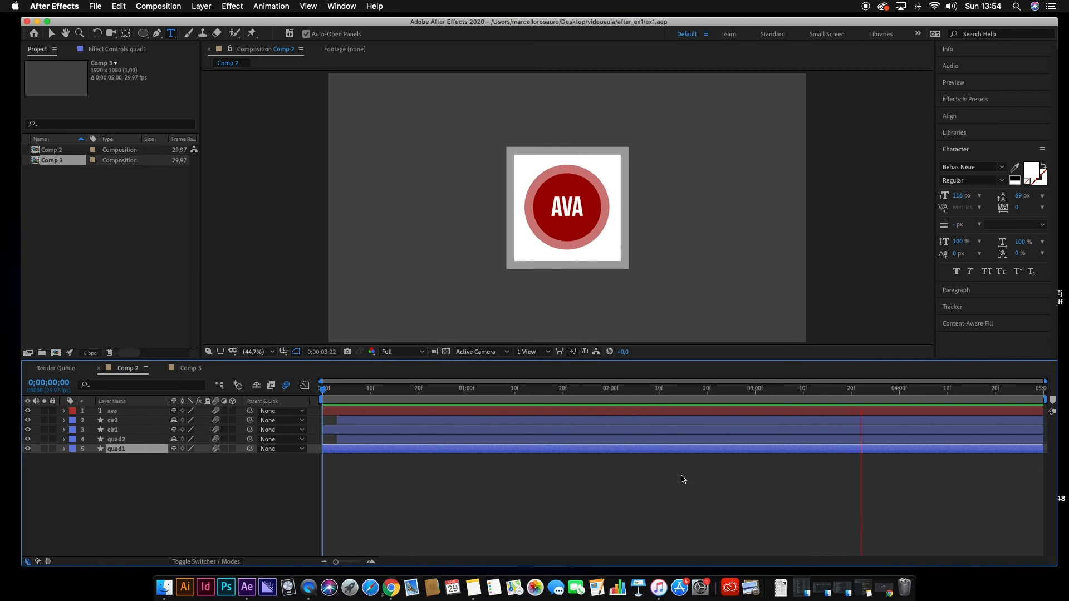
{"action": "key", "text": "space"}
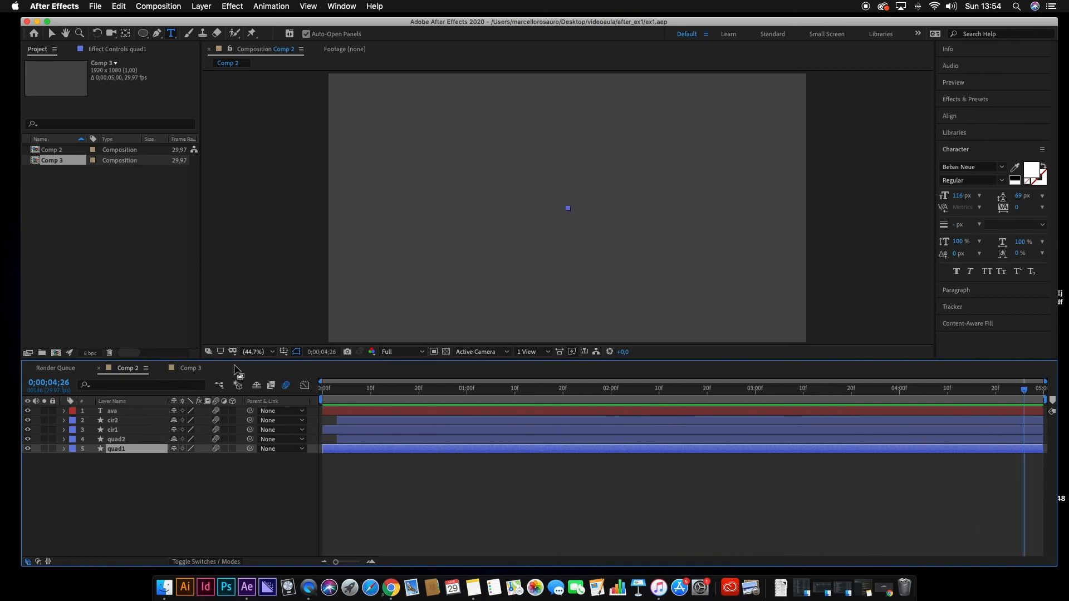
{"action": "left_click", "coordinate": [192, 372]}
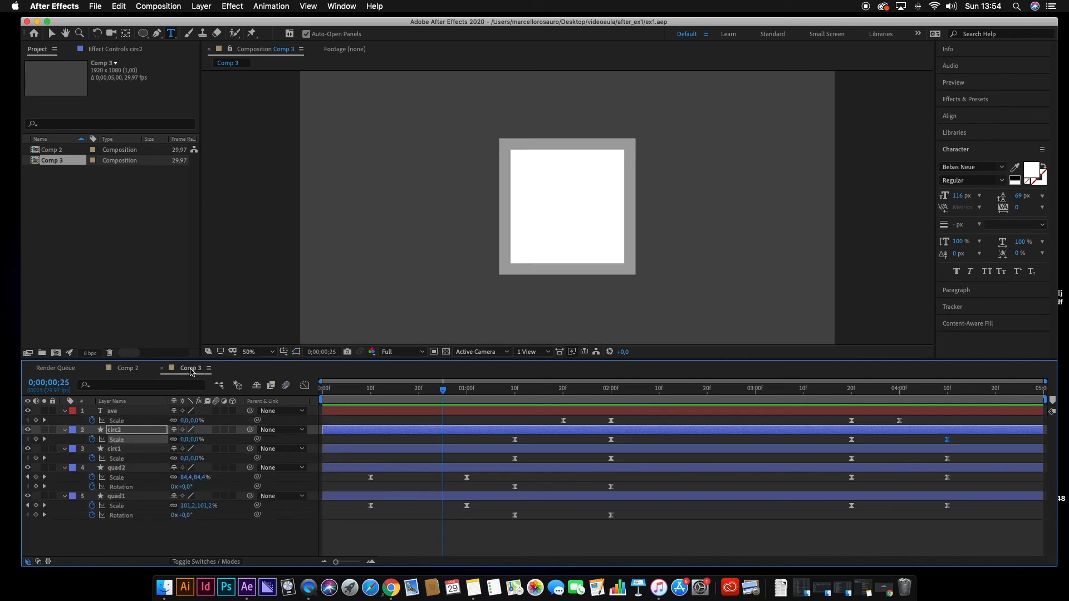
Shift quad1's second Scale keyframe from 0;00;01;00 to 0;00;00;24 and check the frame there
{"action": "mouse_move", "coordinate": [444, 394]}
{"action": "left_mouse_down"}
{"action": "mouse_move", "coordinate": [347, 393]}
{"action": "mouse_move", "coordinate": [518, 391]}
{"action": "mouse_move", "coordinate": [416, 392]}
{"action": "mouse_move", "coordinate": [428, 392]}
{"action": "left_mouse_up"}
{"action": "left_click", "coordinate": [382, 497]}
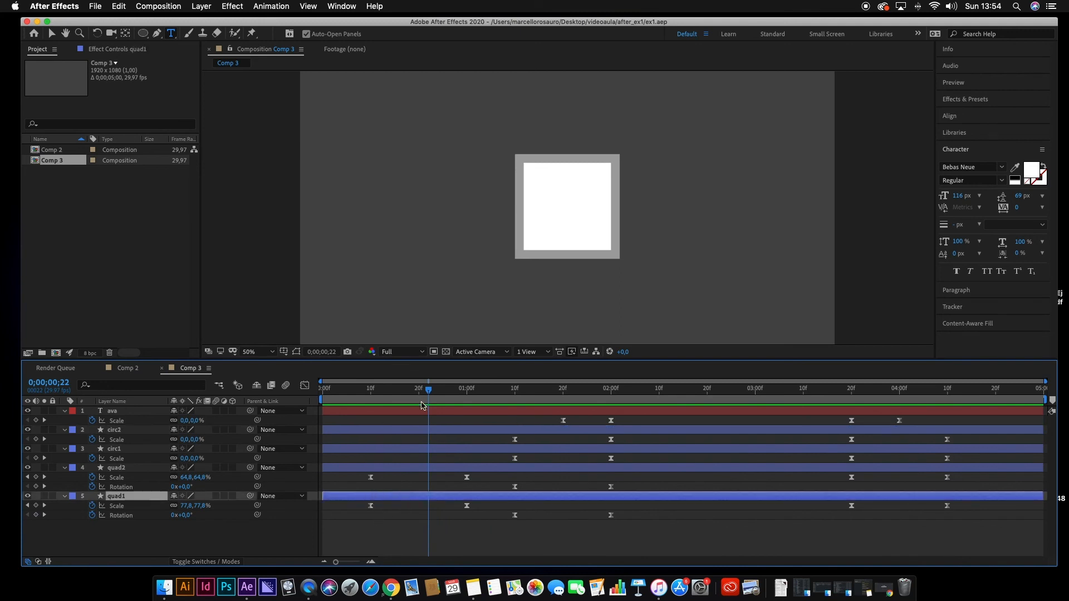
{"action": "left_click_drag", "start_coordinate": [429, 393], "coordinate": [467, 397]}
{"action": "left_click", "coordinate": [484, 544]}
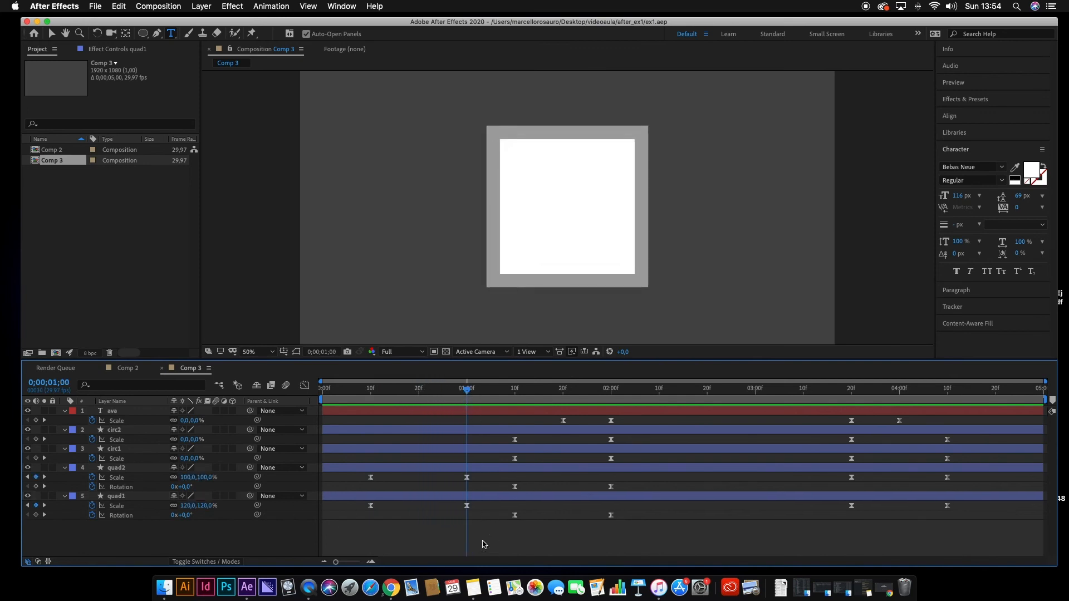
{"action": "left_click", "coordinate": [467, 506]}
{"action": "left_click_drag", "start_coordinate": [467, 508], "coordinate": [438, 506]}
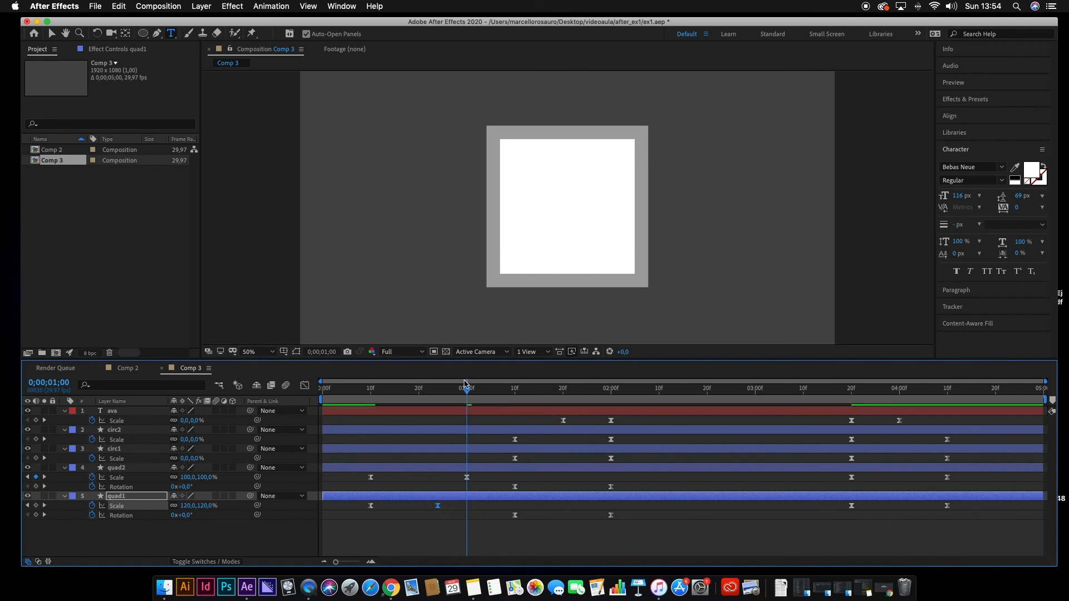
{"action": "left_click_drag", "start_coordinate": [467, 388], "coordinate": [438, 390]}
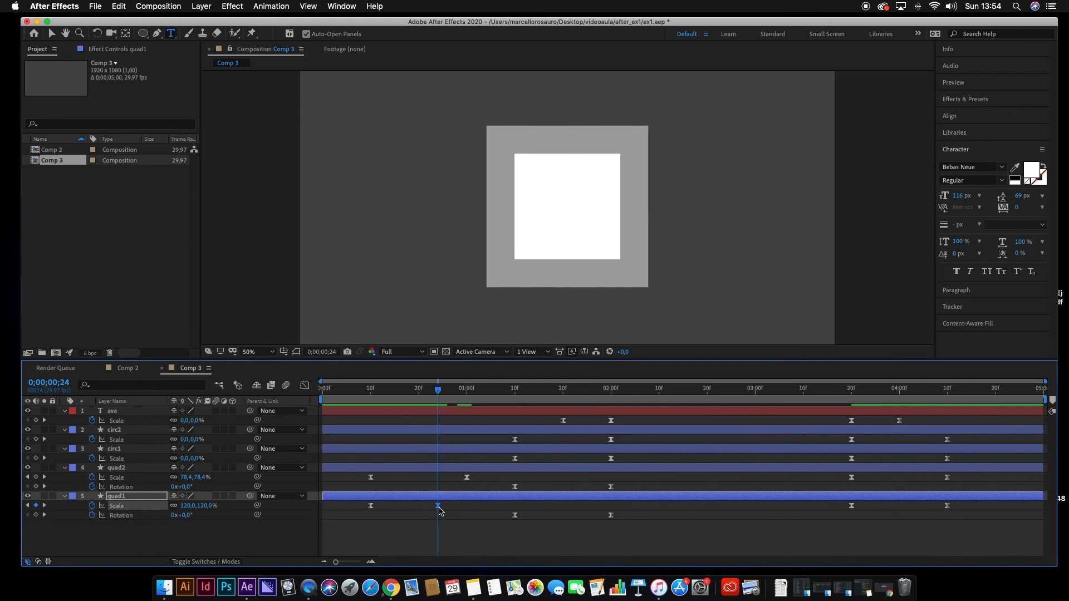
Compare the opening and closing keyframe groups across all layers by selecting each group, and review the timing near 0;00;01;00
{"action": "left_click_drag", "start_coordinate": [640, 532], "coordinate": [309, 409]}
{"action": "left_click_drag", "start_coordinate": [1029, 527], "coordinate": [809, 387]}
{"action": "mouse_move", "coordinate": [435, 390]}
{"action": "left_mouse_down"}
{"action": "mouse_move", "coordinate": [369, 389]}
{"action": "mouse_move", "coordinate": [453, 393]}
{"action": "mouse_move", "coordinate": [432, 393]}
{"action": "mouse_move", "coordinate": [451, 398]}
{"action": "mouse_move", "coordinate": [441, 400]}
{"action": "left_mouse_up"}
{"action": "key", "text": "space"}
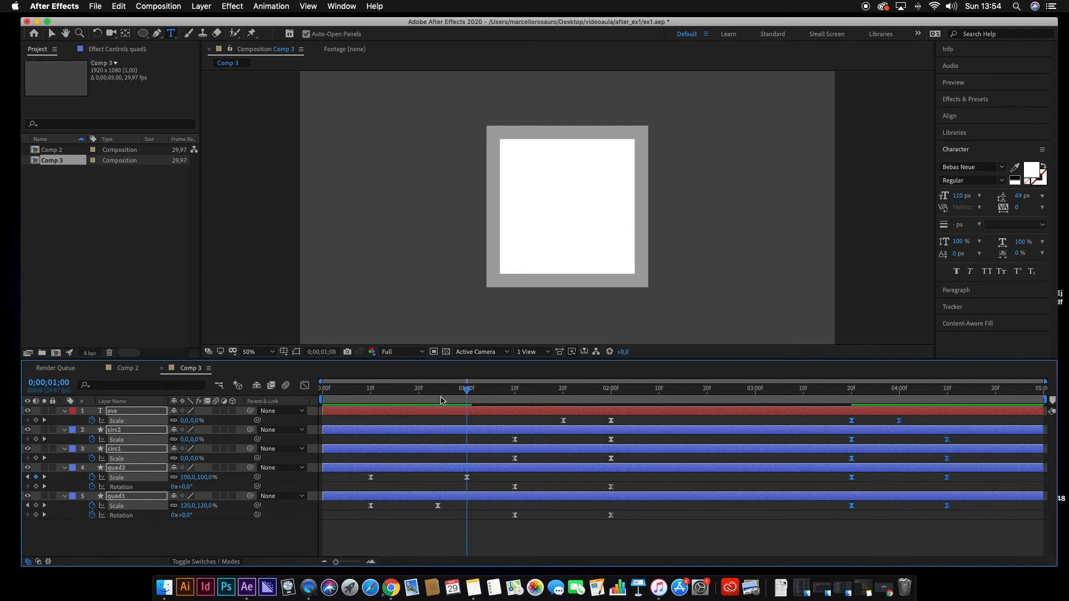
Move quad1's second Scale keyframe to 0;00;00;25 and verify its five-frame lead over quad2's keyframe at 0;00;01;00
{"action": "left_click", "coordinate": [438, 506]}
{"action": "left_click_drag", "start_coordinate": [440, 506], "coordinate": [443, 505]}
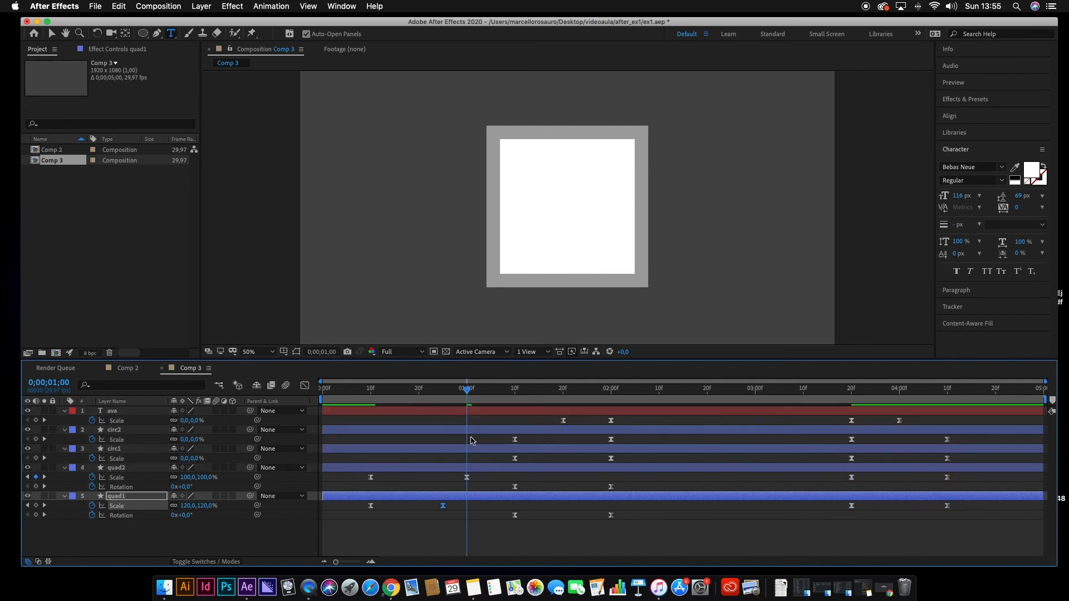
{"action": "key", "text": "Page_Up"}
{"action": "key", "text": "Page_Up"}
{"action": "key", "text": "Page_Up"}
{"action": "key", "text": "Page_Up"}
{"action": "key", "text": "Page_Up"}
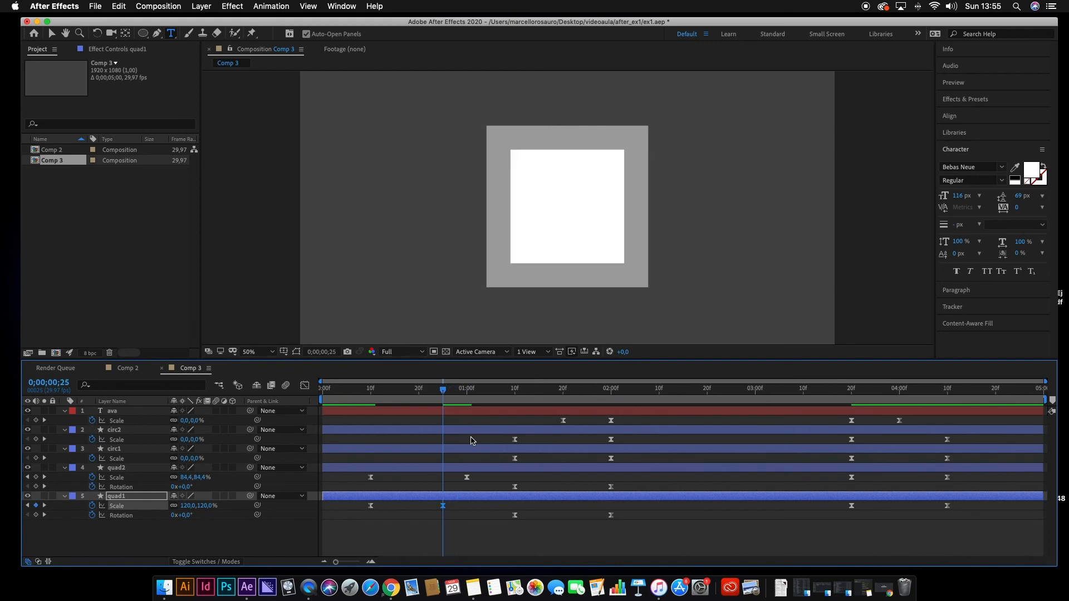
{"action": "key", "text": "Page_Down"}
{"action": "key", "text": "Page_Down"}
{"action": "key", "text": "Page_Down"}
{"action": "key", "text": "Page_Down"}
{"action": "key", "text": "Page_Down"}
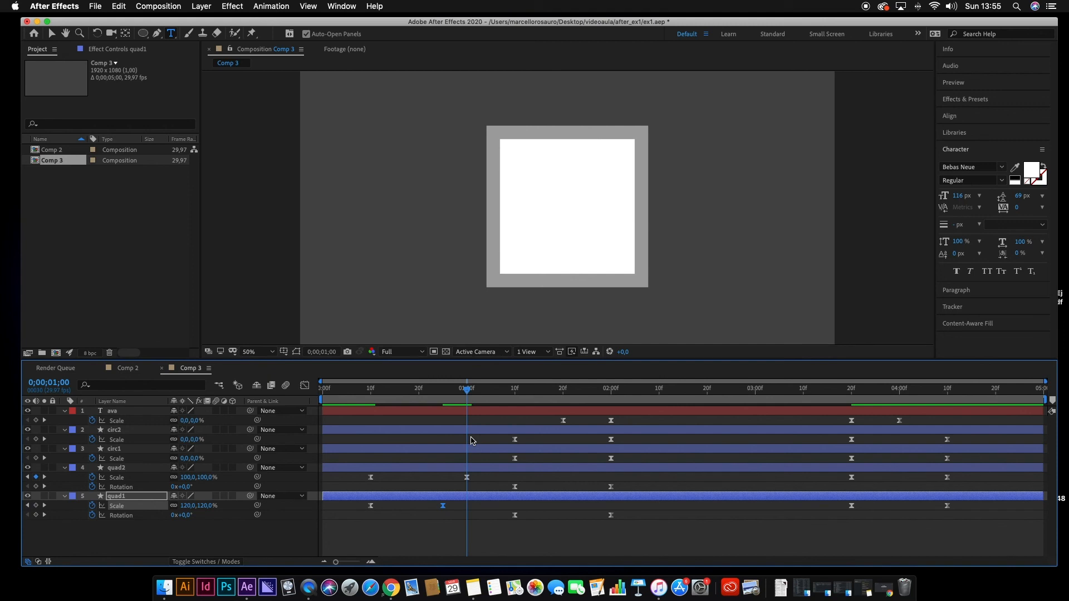
Move quad1's second Rotation keyframe five frames earlier, to 0;00;01;25
{"action": "left_click_drag", "start_coordinate": [462, 390], "coordinate": [611, 398]}
{"action": "left_click", "coordinate": [405, 471]}
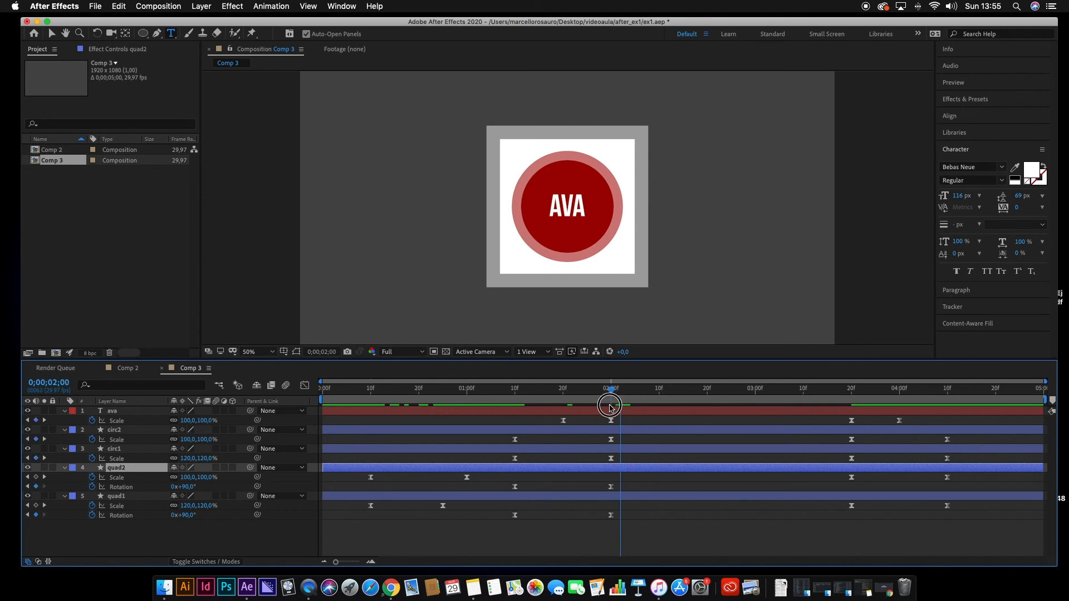
{"action": "left_click", "coordinate": [610, 516]}
{"action": "key", "text": "Page_Up"}
{"action": "key", "text": "Page_Up"}
{"action": "key", "text": "Page_Up"}
{"action": "key", "text": "Page_Up"}
{"action": "key", "text": "Page_Up"}
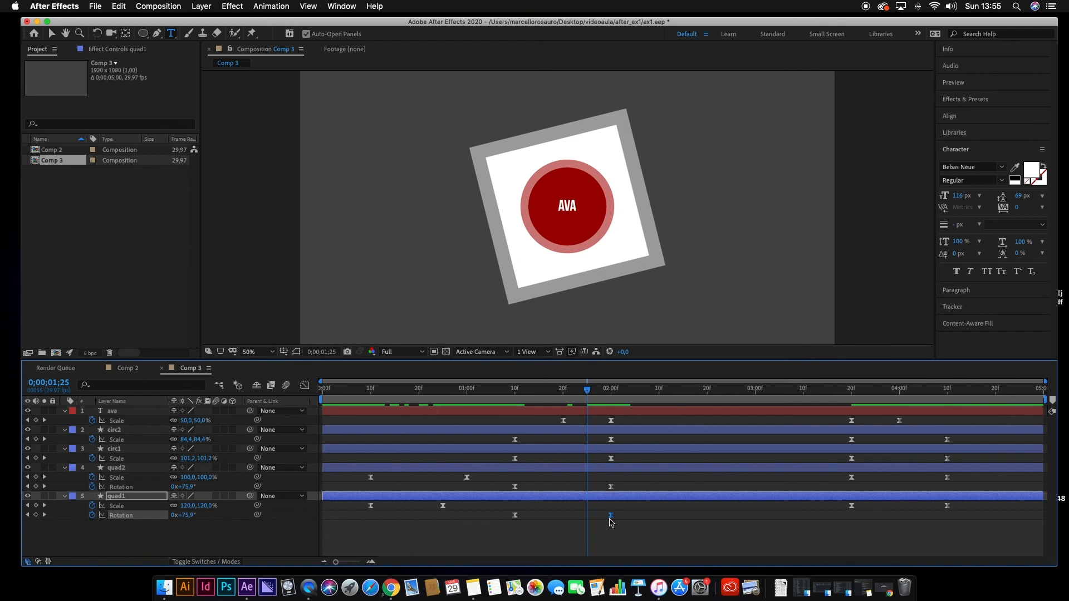
{"action": "left_click_drag", "start_coordinate": [610, 515], "coordinate": [591, 527]}
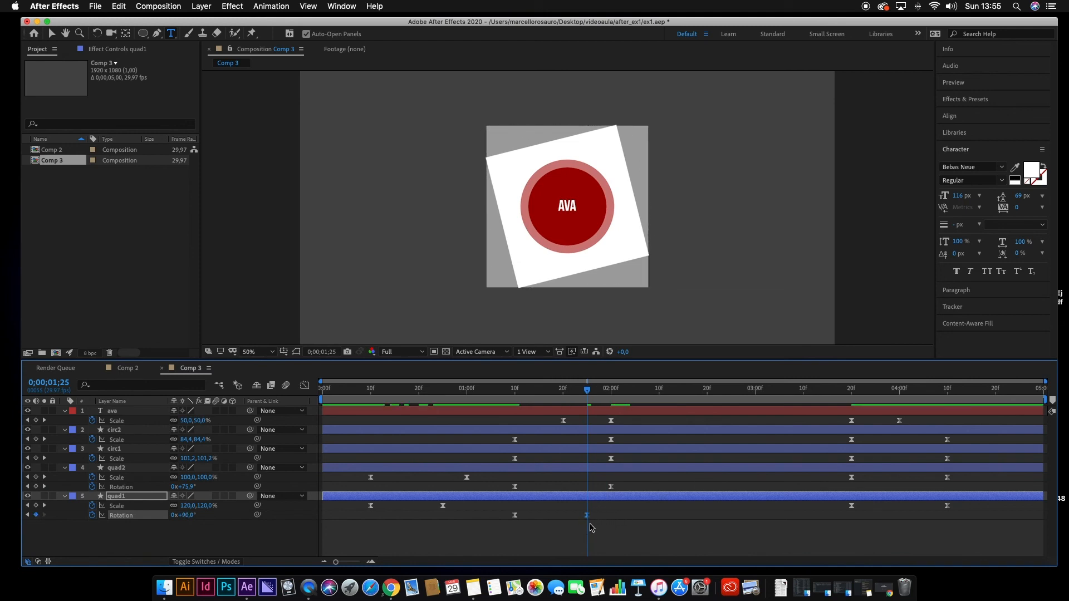
Preview the Comp 3 animation from the first frame and go to 0;00;02;00
{"action": "left_click_drag", "start_coordinate": [586, 396], "coordinate": [251, 389]}
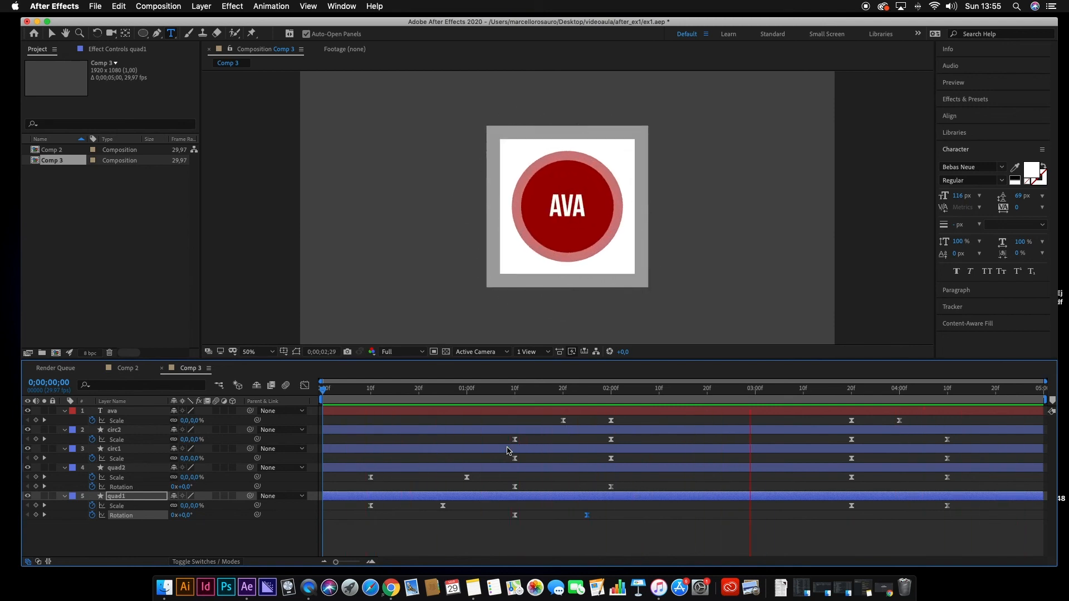
{"action": "key", "text": "space"}
{"action": "left_click_drag", "start_coordinate": [838, 407], "coordinate": [612, 417]}
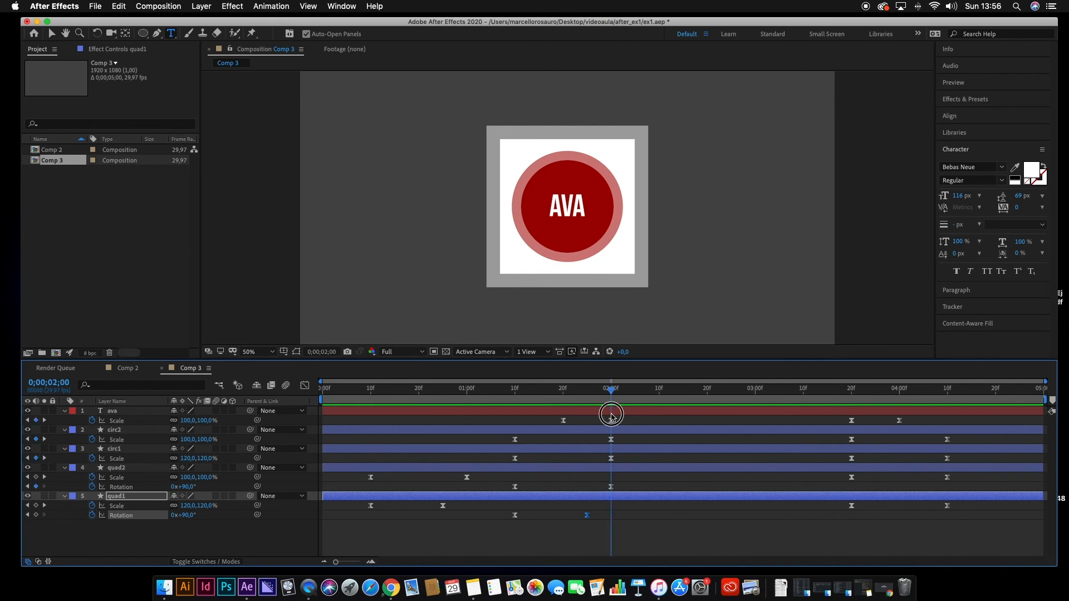
Return to the first frame and play the Comp 3 animation through the logo's full entrance
{"action": "left_click_drag", "start_coordinate": [342, 393], "coordinate": [253, 391]}
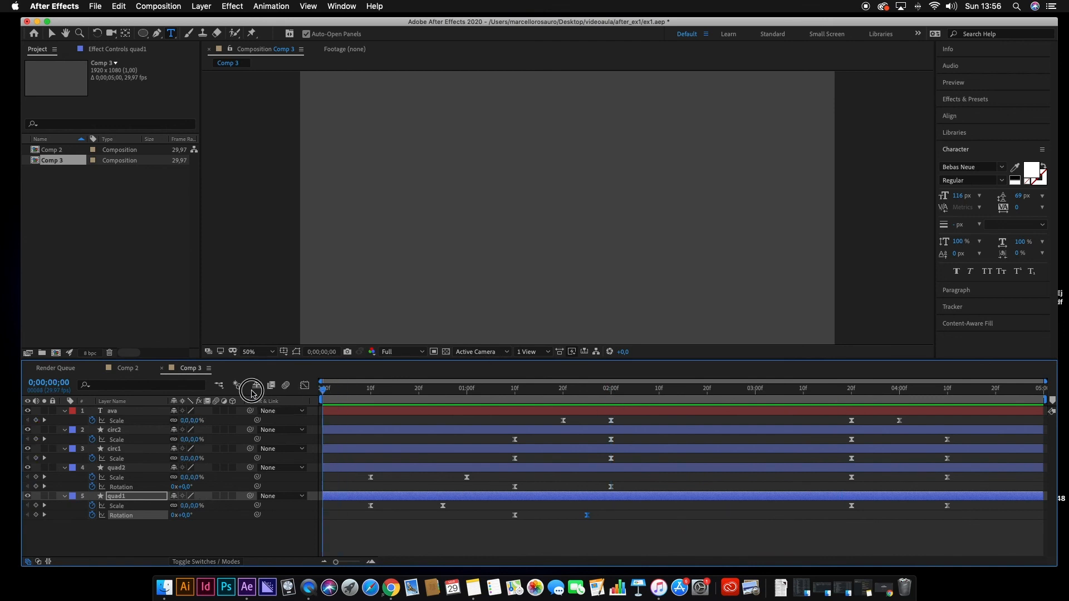
{"action": "key", "text": "space"}
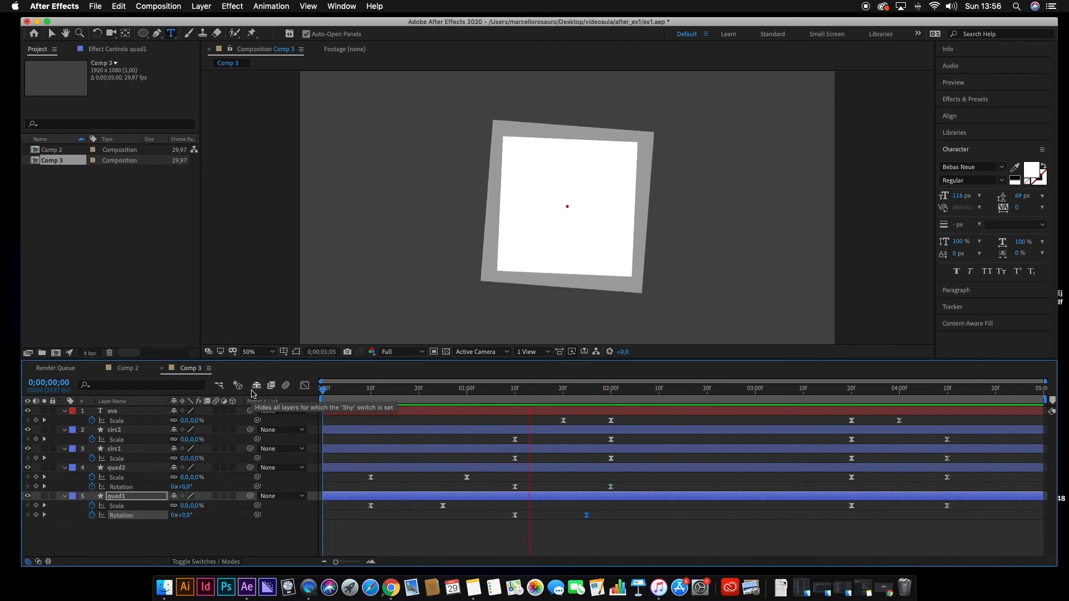
{"action": "key", "text": "space"}
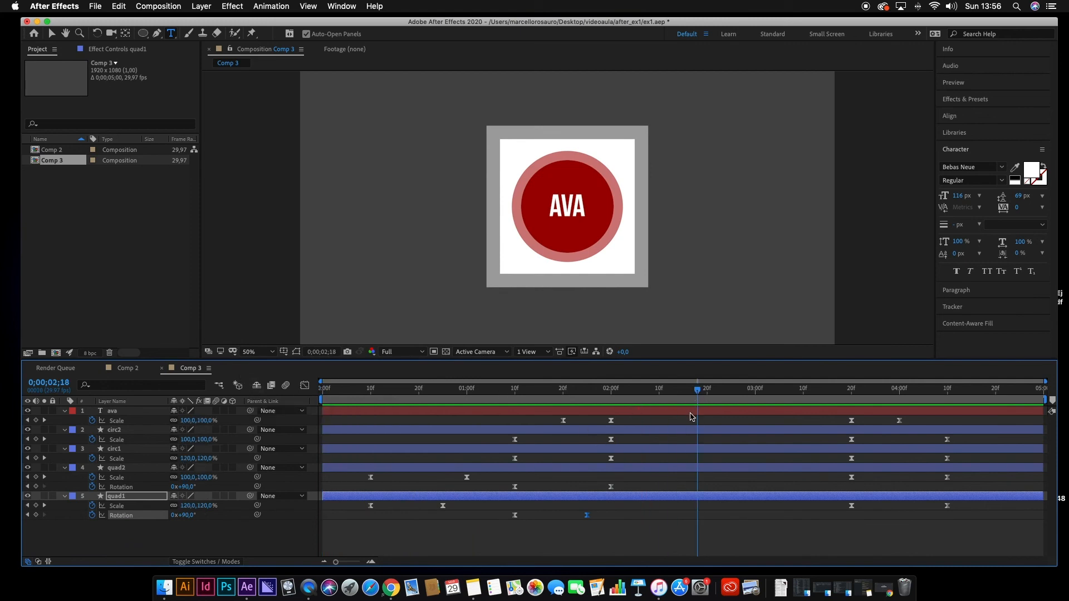
Move circ1's second Scale keyframe five frames ahead of circ2's, to 0;00;01;25
{"action": "left_click", "coordinate": [611, 460]}
{"action": "left_click_drag", "start_coordinate": [611, 460], "coordinate": [591, 461]}
{"action": "left_click_drag", "start_coordinate": [697, 389], "coordinate": [611, 397]}
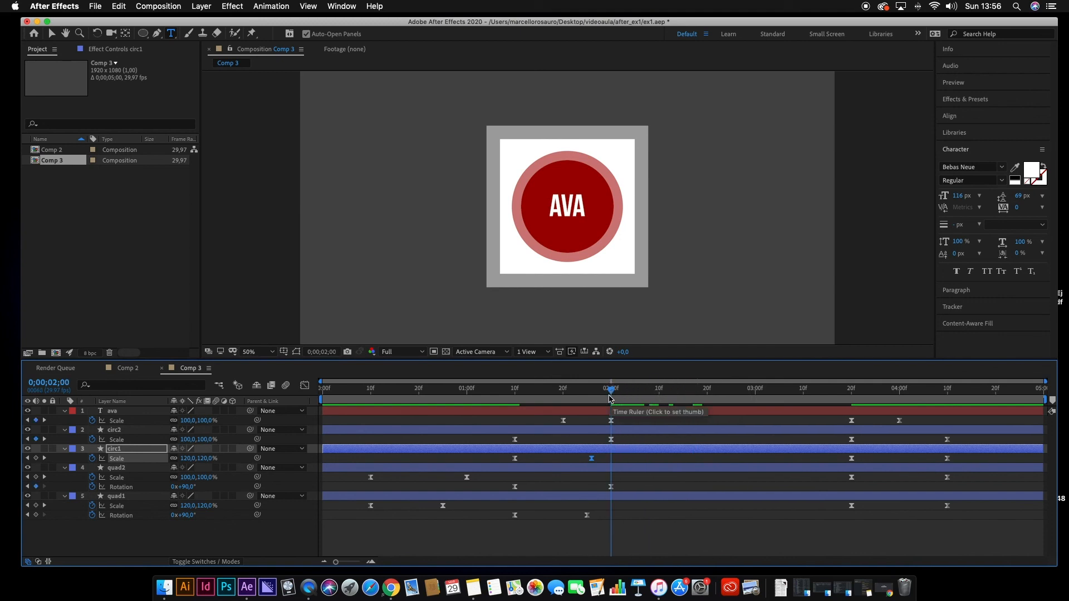
{"action": "key", "text": "Page_Up"}
{"action": "key", "text": "Page_Up"}
{"action": "key", "text": "Page_Up"}
{"action": "key", "text": "Page_Up"}
{"action": "key", "text": "Page_Up"}
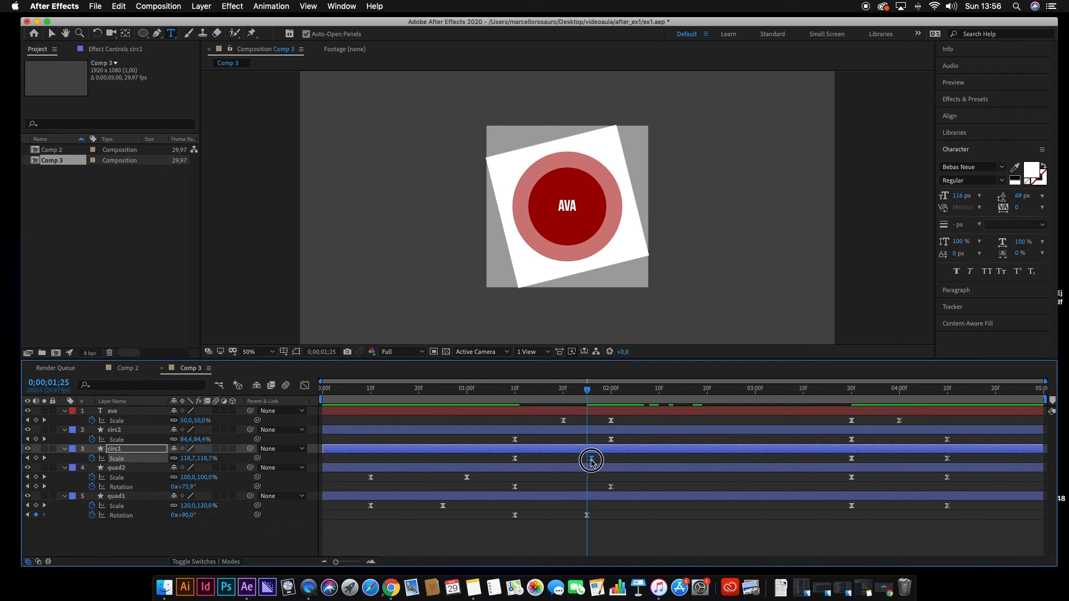
{"action": "left_click_drag", "start_coordinate": [592, 462], "coordinate": [586, 464]}
Scrub the entrance between 0;00;01;07 and 0;00;02;00 and replay it from the first frame to check circ1's offset timing
{"action": "left_click", "coordinate": [501, 390]}
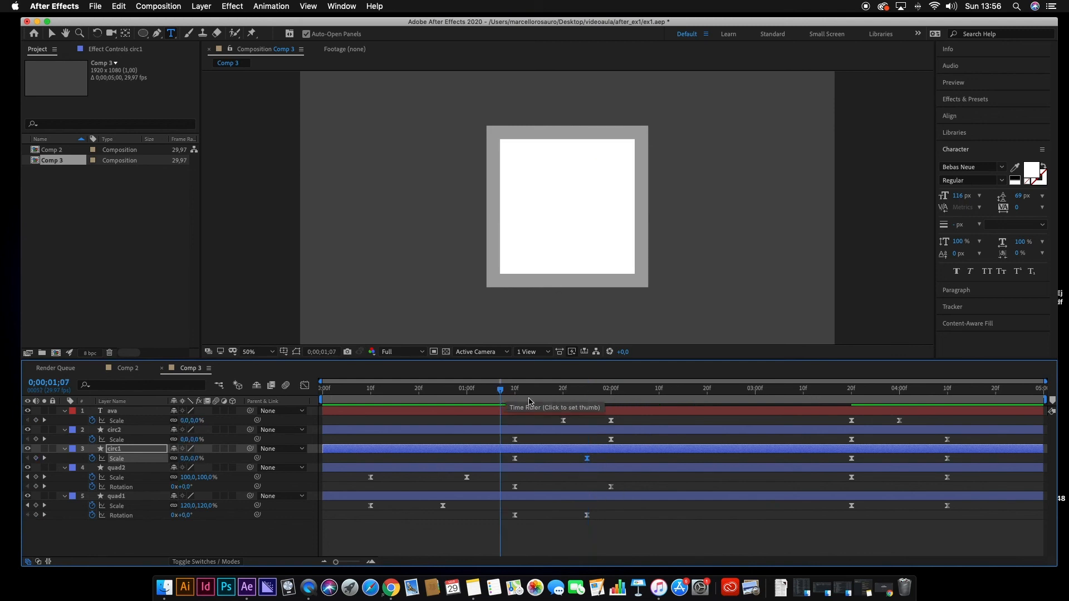
{"action": "left_click", "coordinate": [493, 456]}
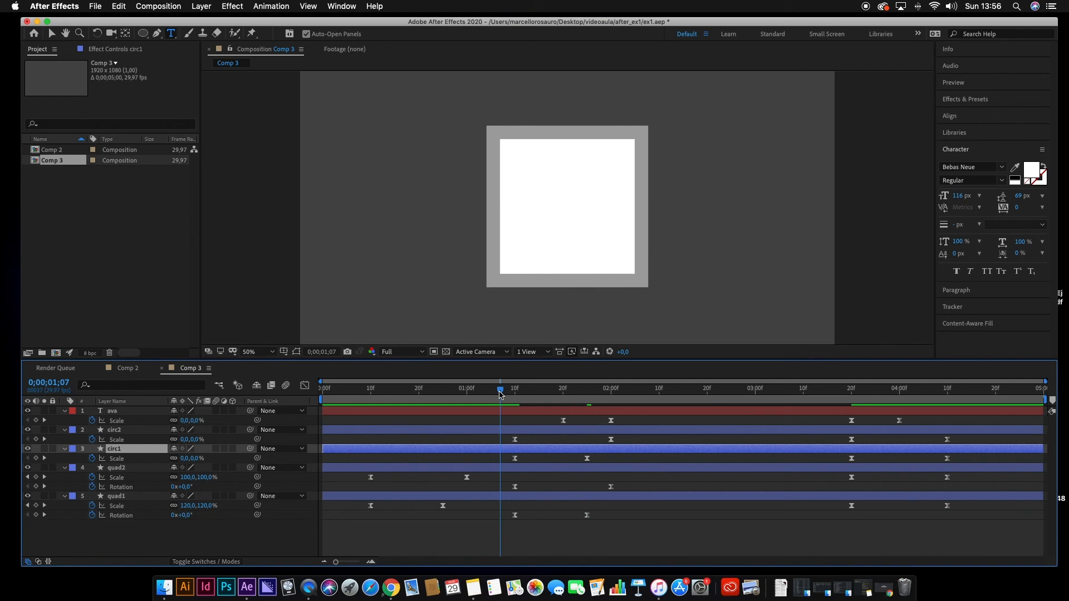
{"action": "left_click_drag", "start_coordinate": [500, 394], "coordinate": [613, 394]}
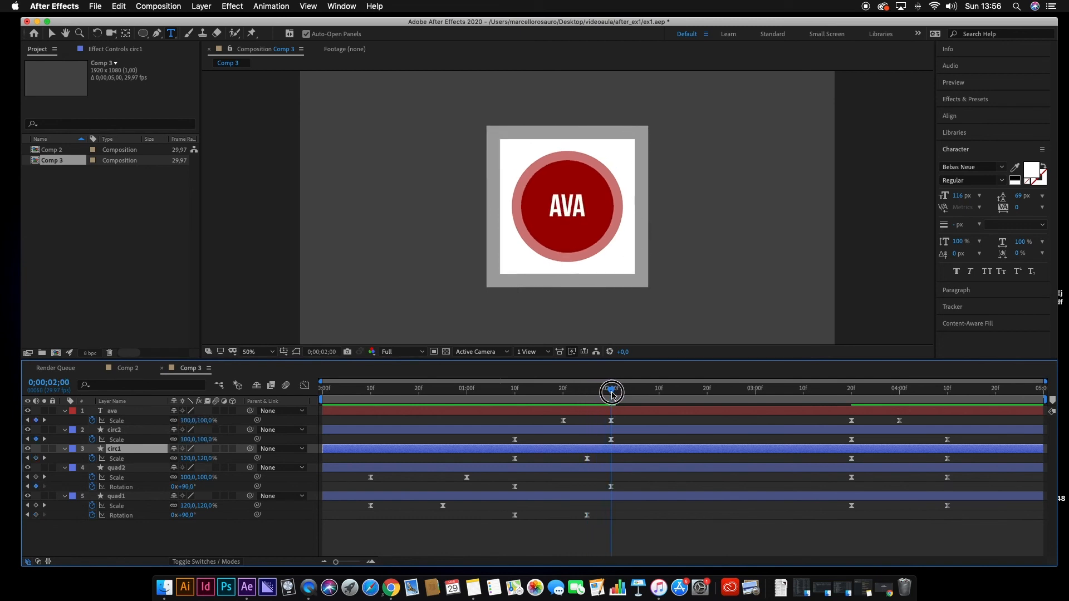
{"action": "left_click", "coordinate": [636, 432]}
{"action": "left_click_drag", "start_coordinate": [613, 393], "coordinate": [246, 396]}
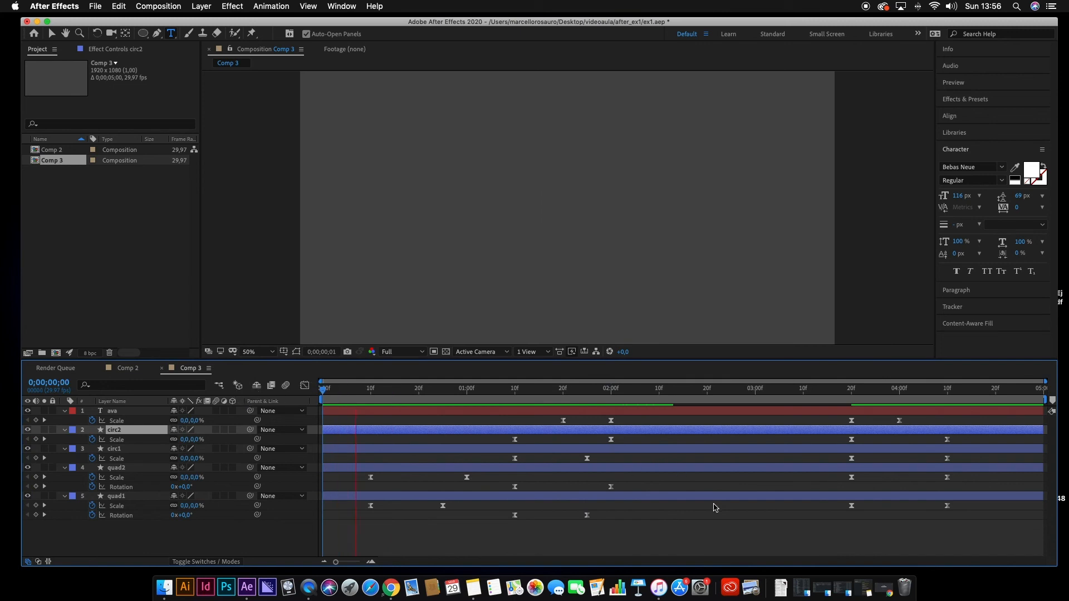
{"action": "key", "text": "space"}
{"action": "left_click_drag", "start_coordinate": [694, 393], "coordinate": [590, 413]}
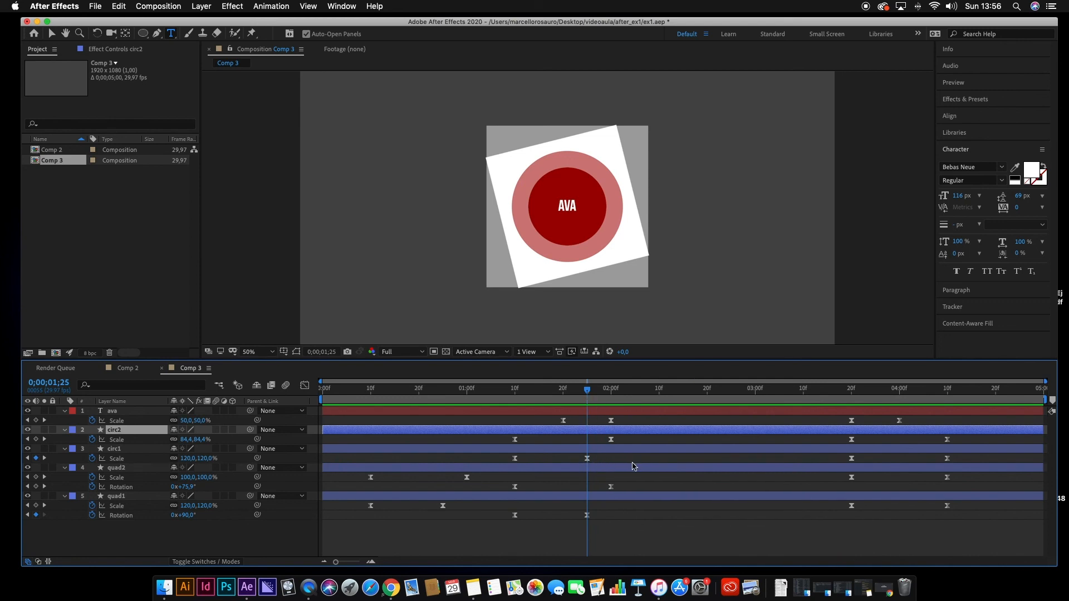
From 0;00;03;20, delay the closing Scale start keyframes of circ1, quad2 and quad1 by about 2, 5 and 8 frames respectively
{"action": "left_click_drag", "start_coordinate": [591, 395], "coordinate": [854, 411]}
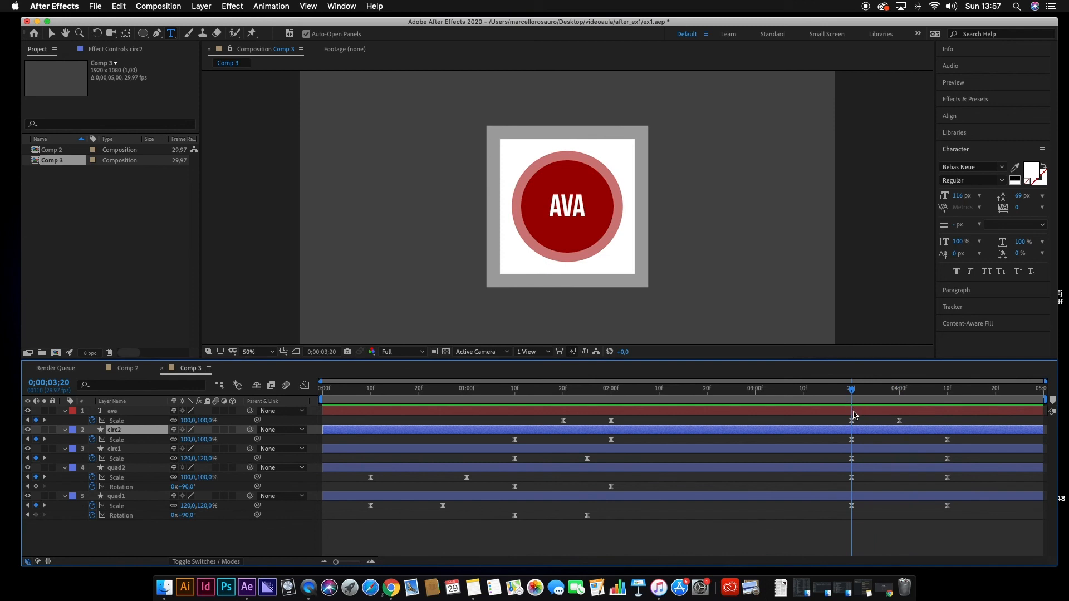
{"action": "left_click", "coordinate": [852, 440]}
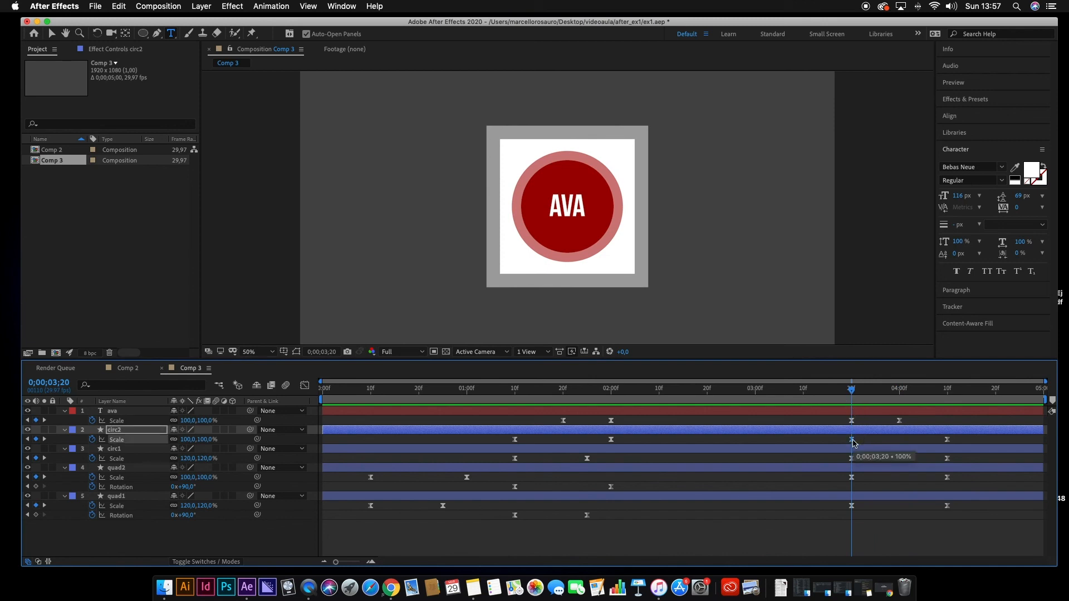
{"action": "left_click_drag", "start_coordinate": [853, 458], "coordinate": [890, 510]}
Scrub the closing animation between 0;00;04;10 and 0;00;03;19, check each layer's staggered start in turn, and return to the first frame
{"action": "left_click_drag", "start_coordinate": [856, 394], "coordinate": [949, 393]}
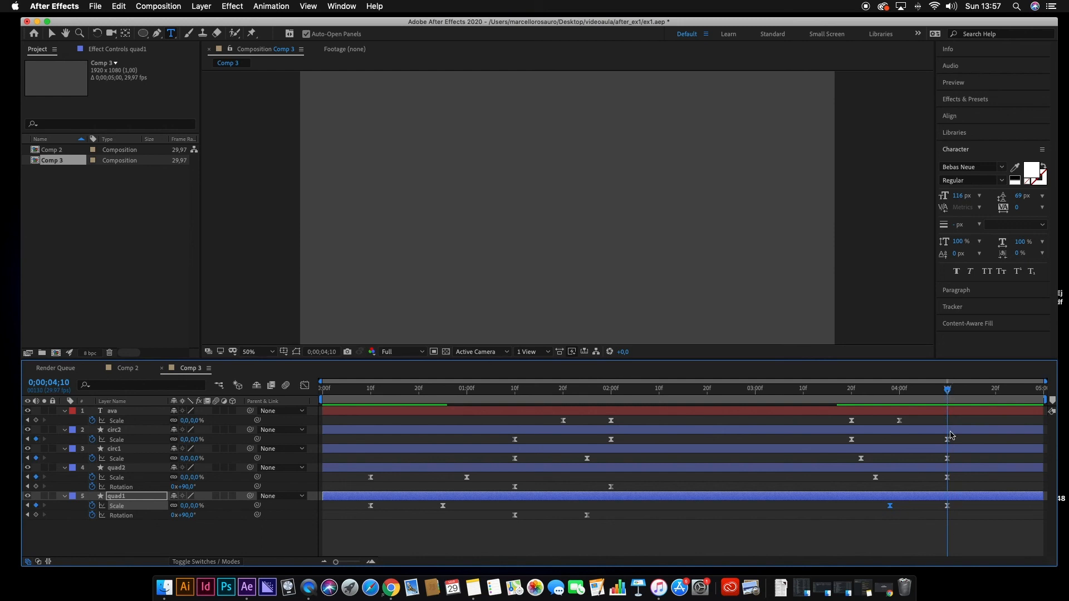
{"action": "left_click_drag", "start_coordinate": [949, 396], "coordinate": [851, 401]}
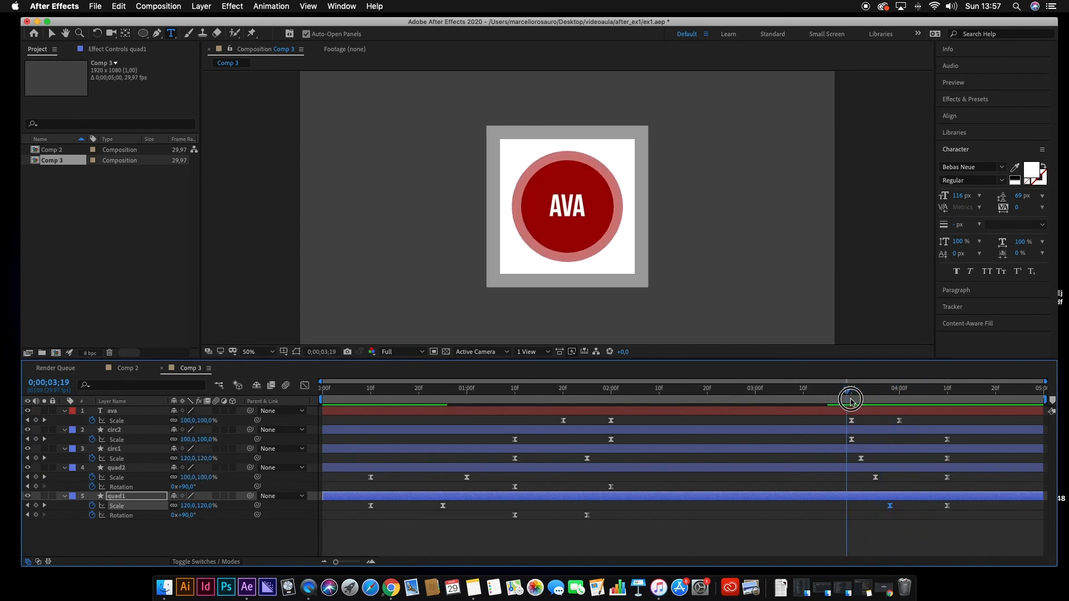
{"action": "left_click", "coordinate": [857, 413]}
{"action": "left_click", "coordinate": [866, 431]}
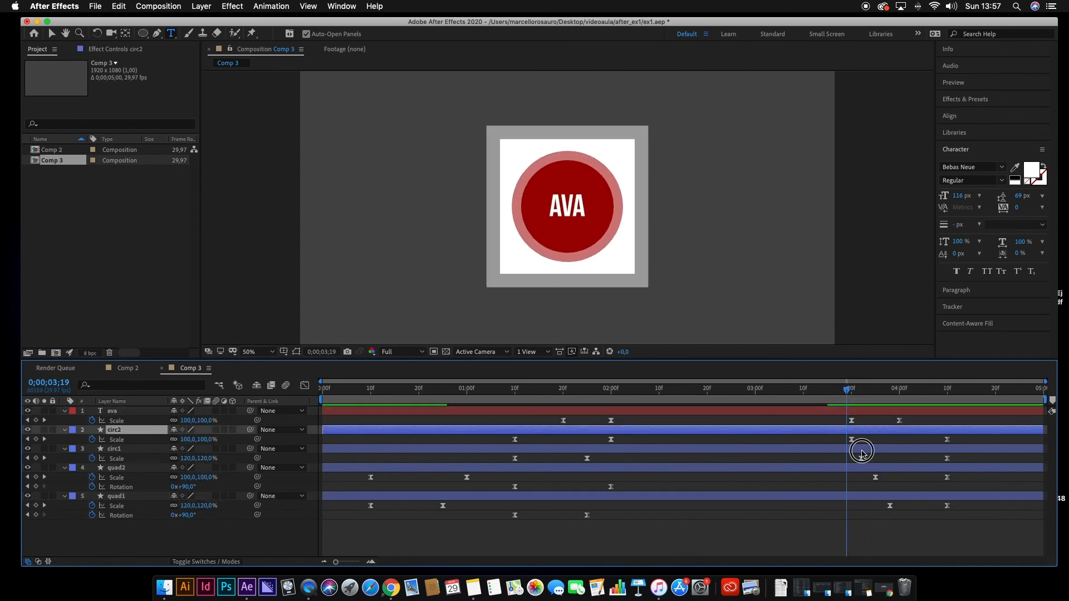
{"action": "left_click", "coordinate": [862, 450]}
{"action": "left_click", "coordinate": [866, 468]}
{"action": "left_click", "coordinate": [877, 497]}
{"action": "left_click_drag", "start_coordinate": [848, 393], "coordinate": [323, 390]}
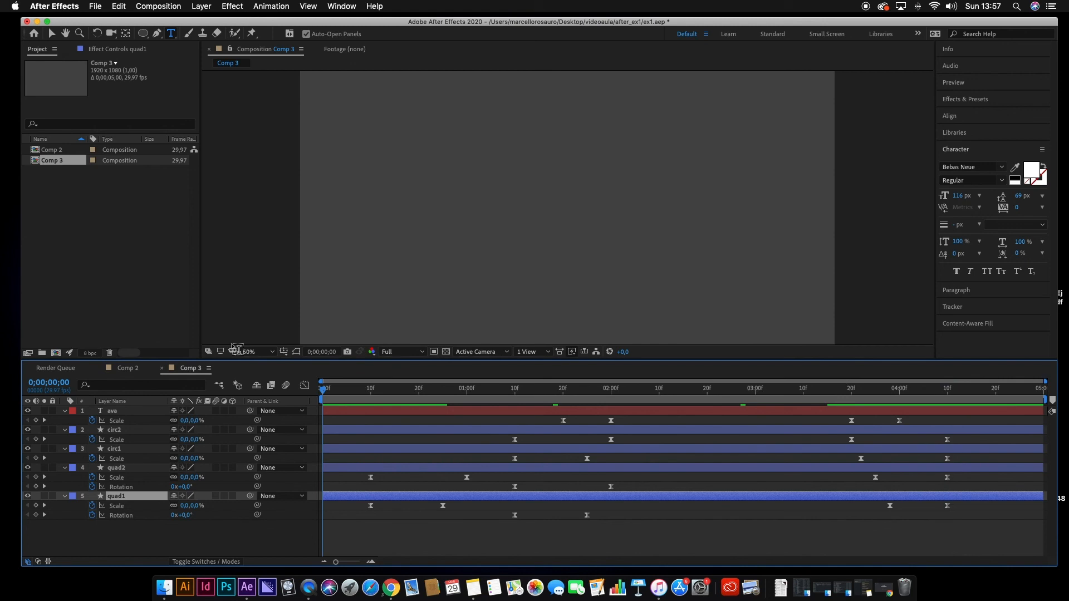